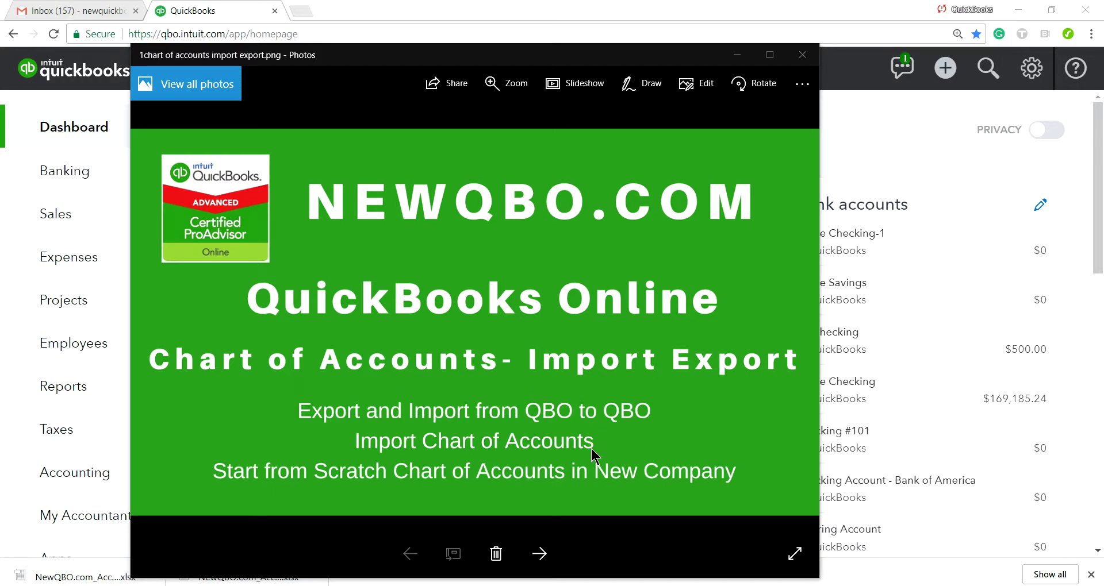
Open the company's chart of accounts from the accounting section and look over the account list
{"action": "left_click", "coordinate": [892, 133]}
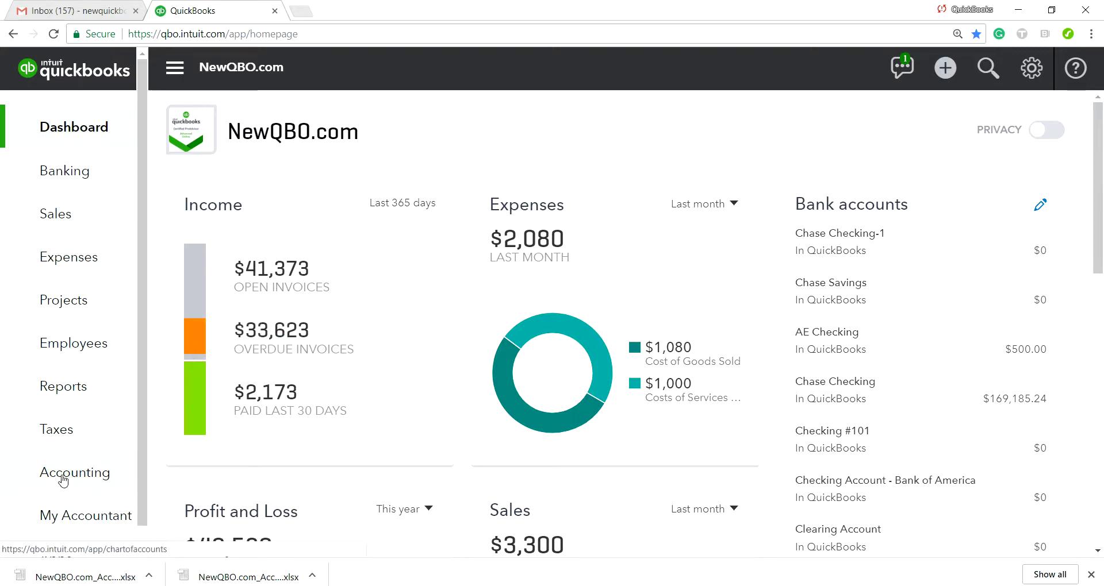
{"action": "left_click", "coordinate": [1032, 71]}
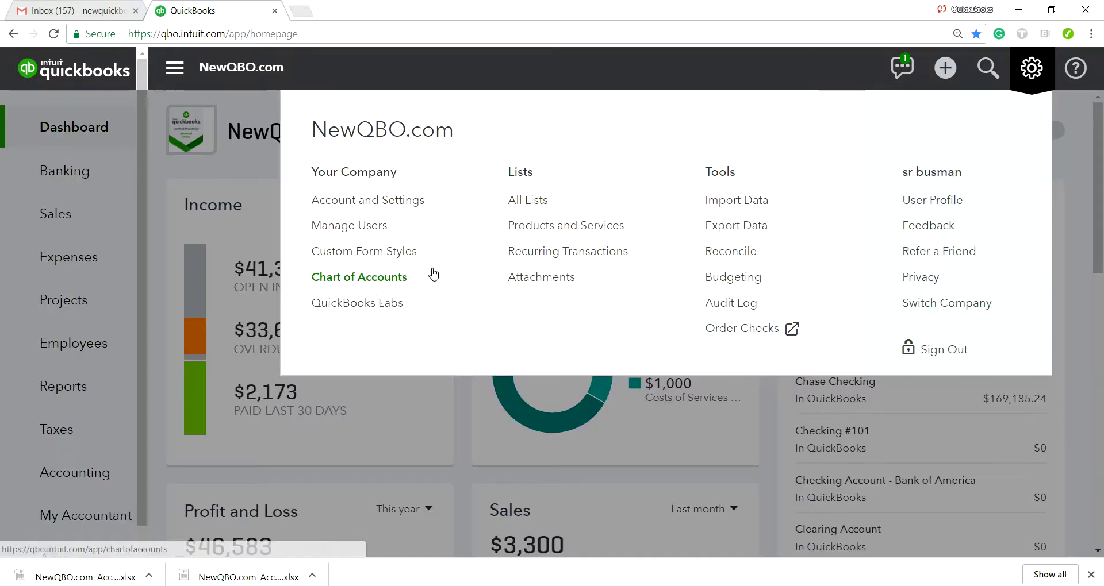
{"action": "left_click", "coordinate": [35, 485]}
{"action": "left_click", "coordinate": [73, 481]}
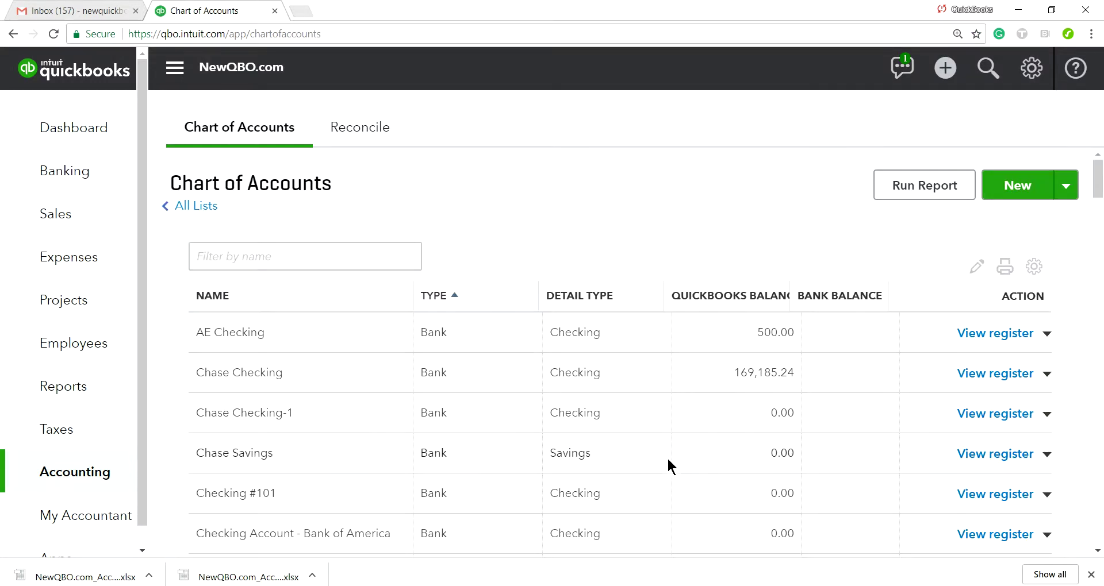
{"action": "scroll", "coordinate": [685, 405], "scroll_direction": "down", "scroll_amount": 1}
{"action": "scroll", "coordinate": [684, 405], "scroll_direction": "down", "scroll_amount": 2}
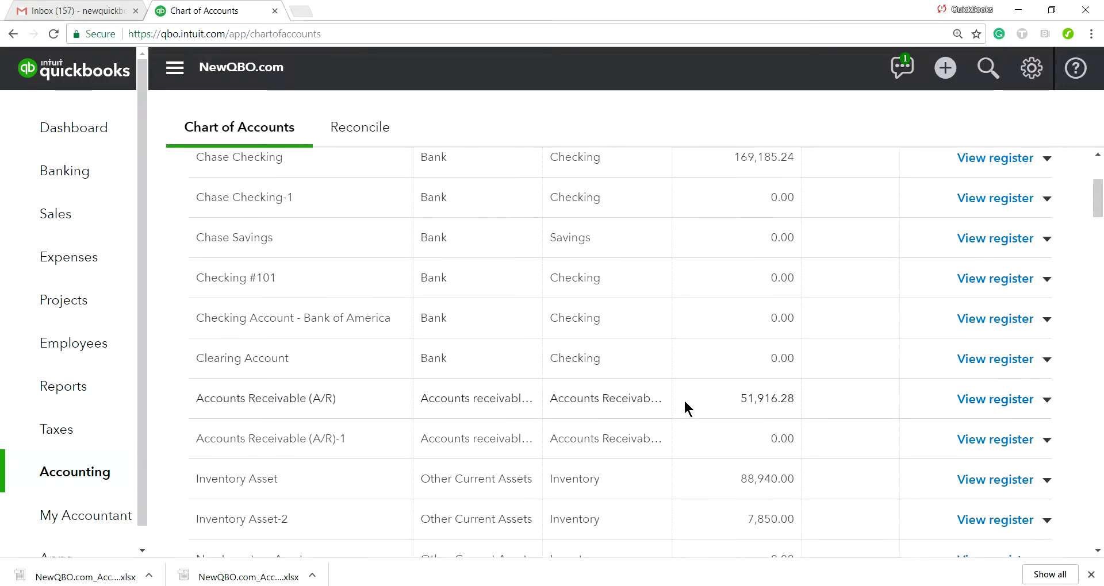
{"action": "scroll", "coordinate": [684, 405], "scroll_direction": "up", "scroll_amount": 4}
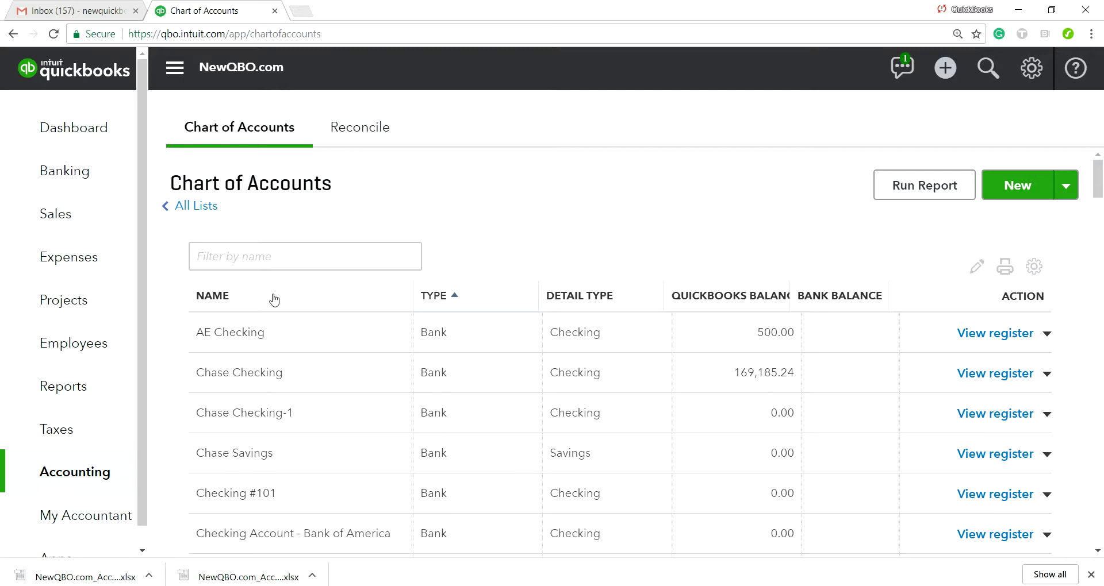
Enable account numbers for the chart of accounts in the advanced account settings, save, and close the settings
{"action": "left_click", "coordinate": [1030, 72]}
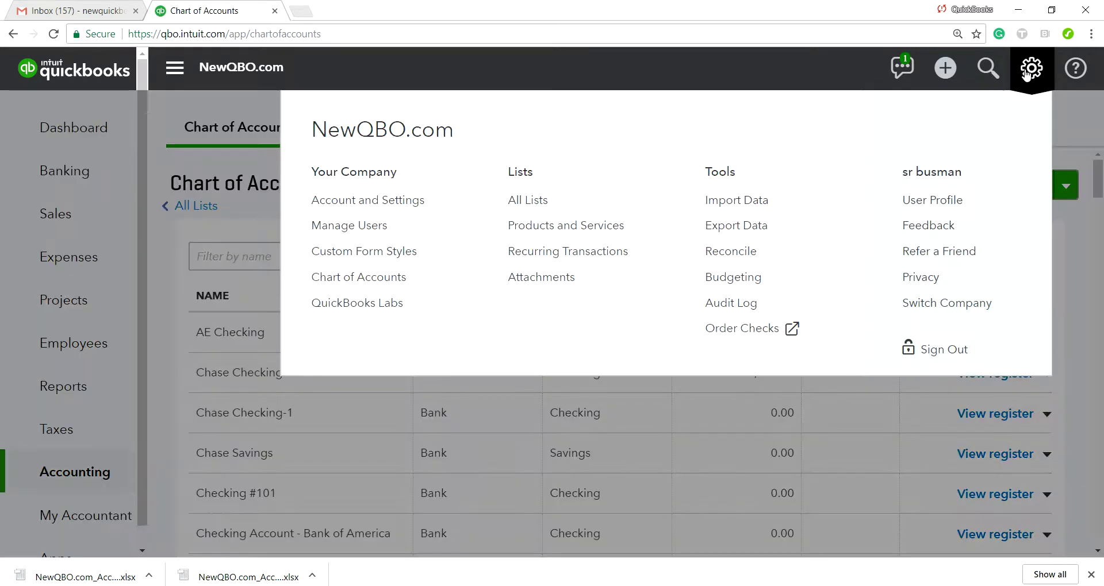
{"action": "left_click", "coordinate": [380, 200]}
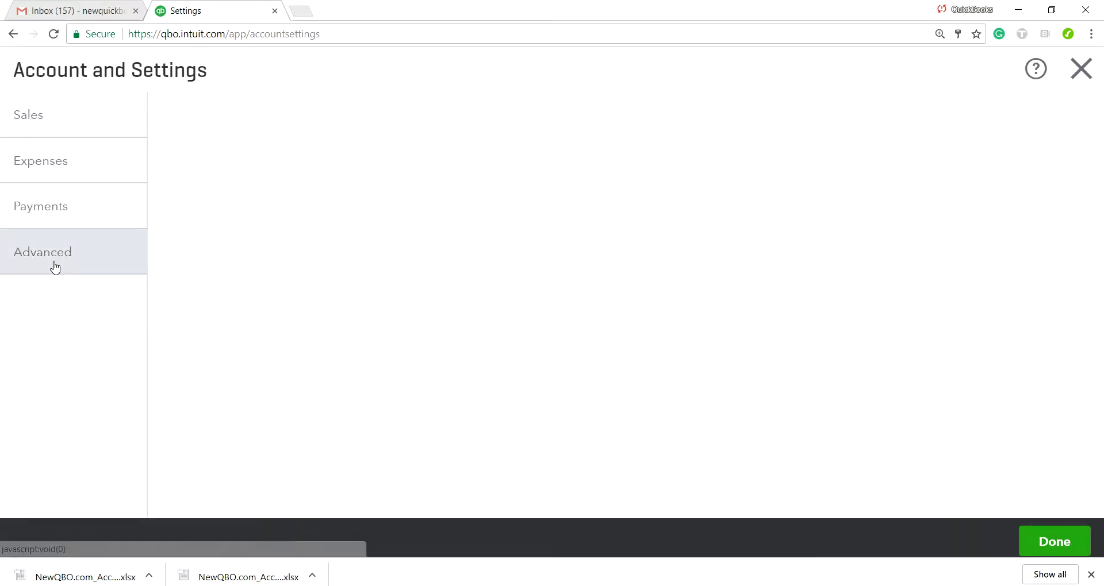
{"action": "left_click", "coordinate": [55, 267]}
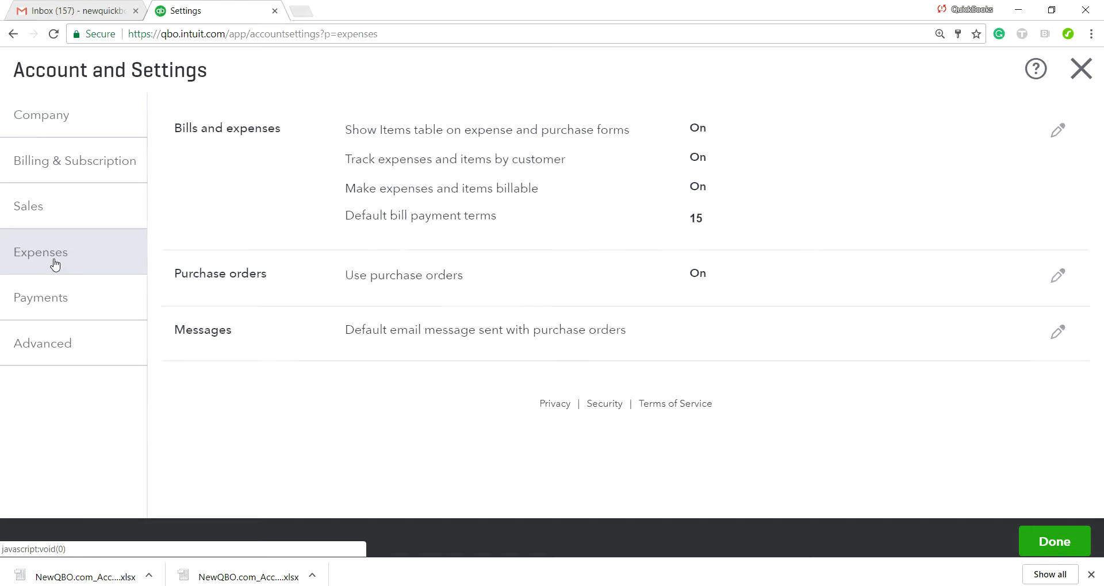
{"action": "left_click", "coordinate": [53, 344]}
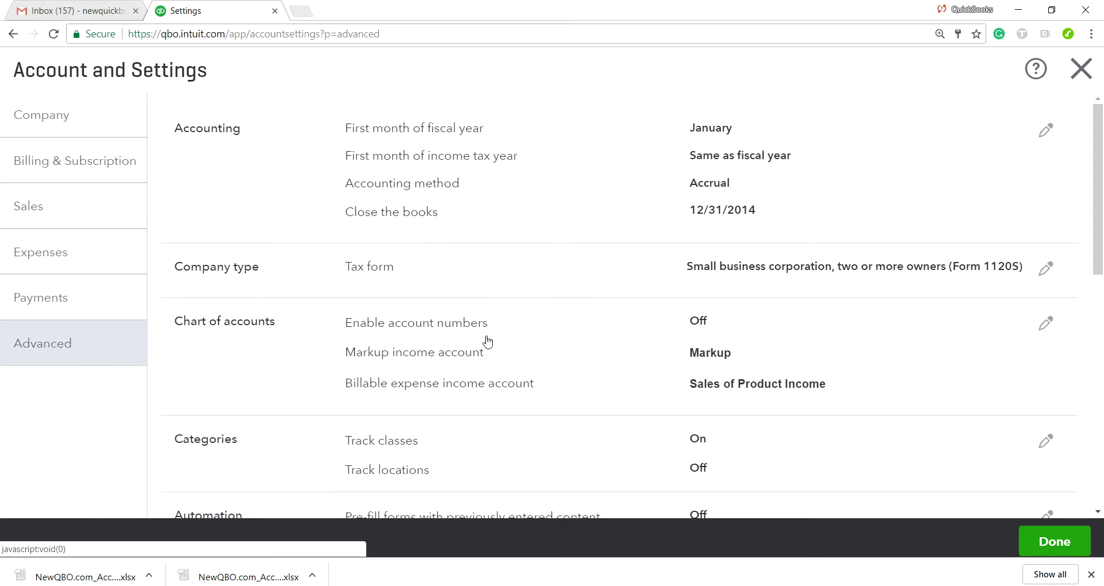
{"action": "left_click", "coordinate": [706, 323]}
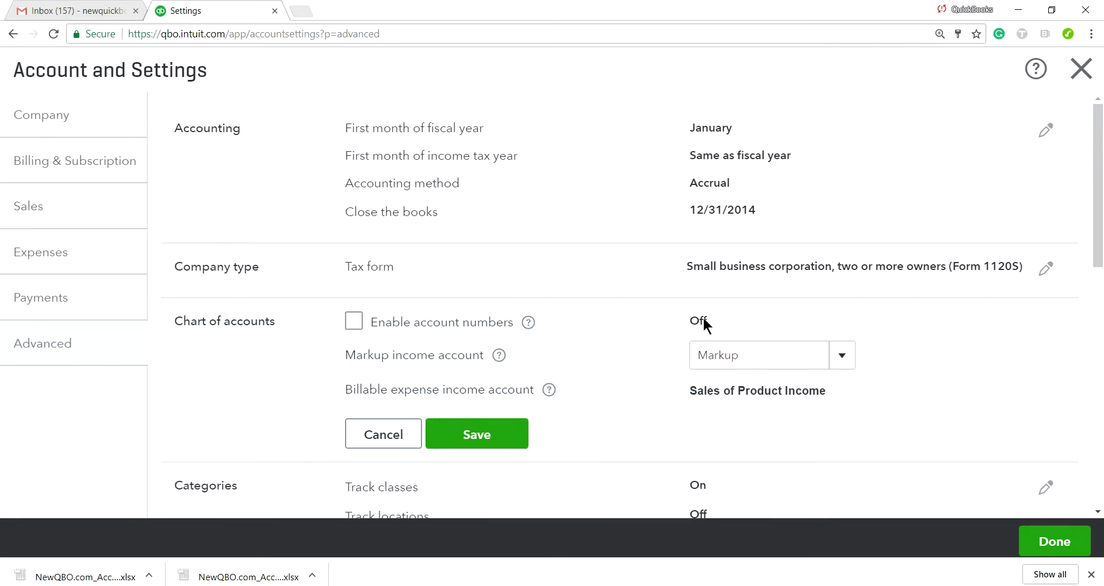
{"action": "left_click", "coordinate": [354, 322]}
{"action": "left_click", "coordinate": [381, 352]}
{"action": "left_click", "coordinate": [465, 457]}
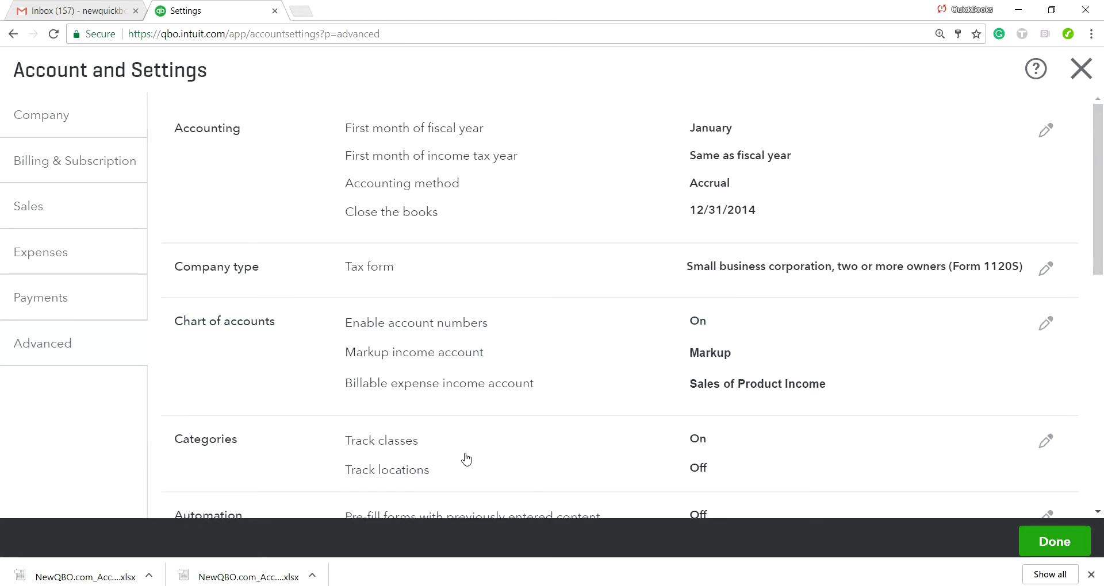
{"action": "left_click", "coordinate": [1040, 547]}
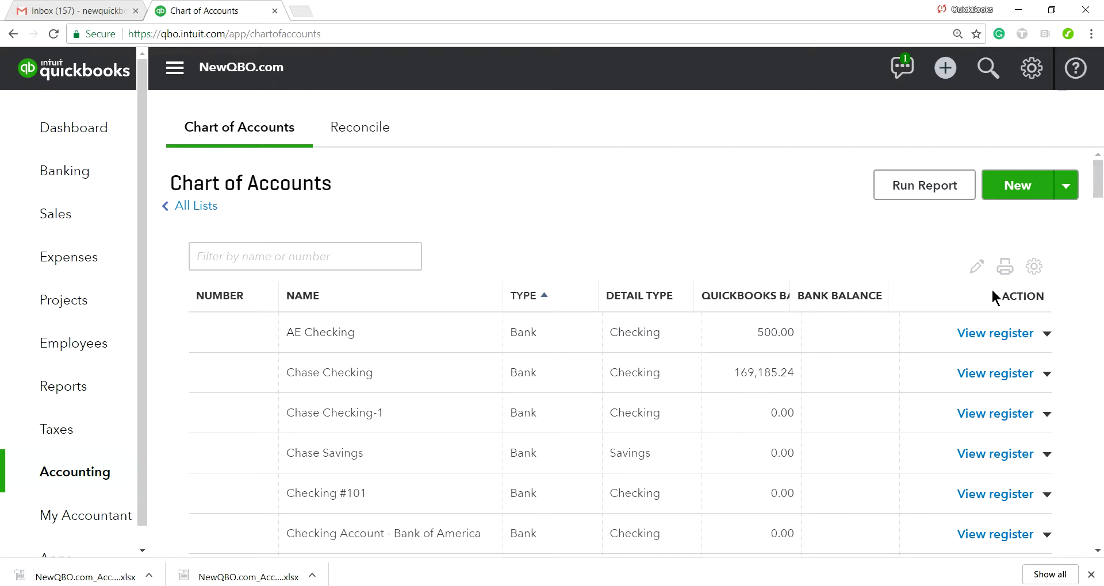
Hide the Number column in the chart of accounts list, show it again, and review the list's display options
{"action": "left_click", "coordinate": [1033, 269]}
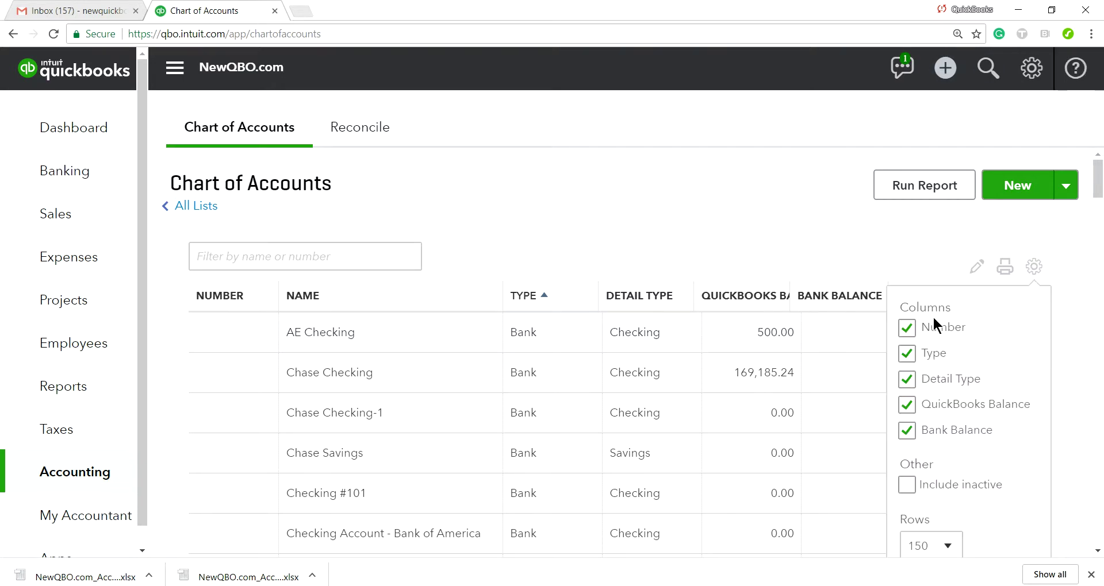
{"action": "left_click", "coordinate": [907, 327]}
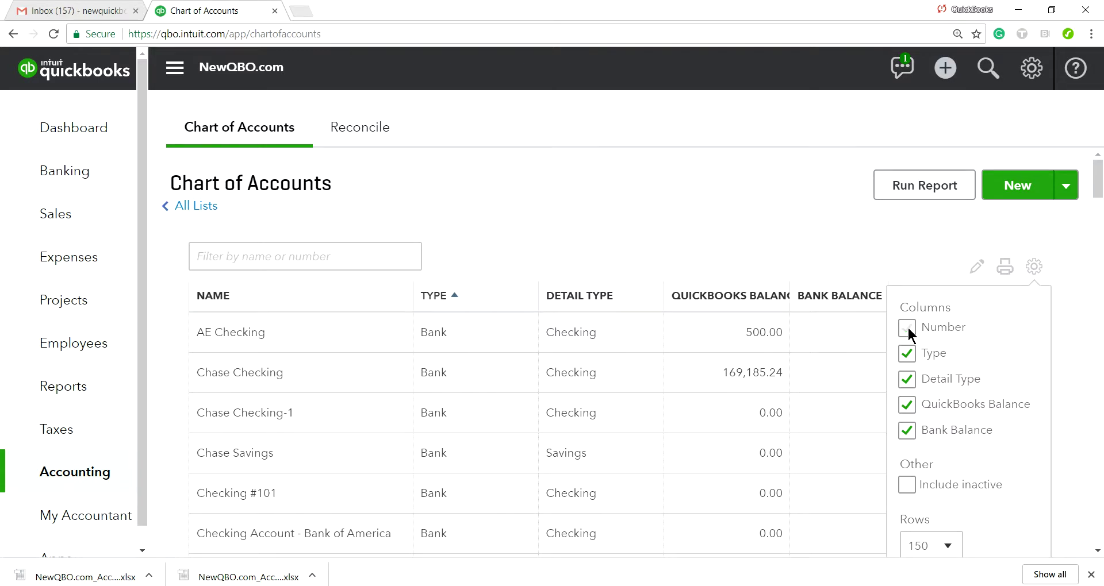
{"action": "left_click", "coordinate": [907, 328]}
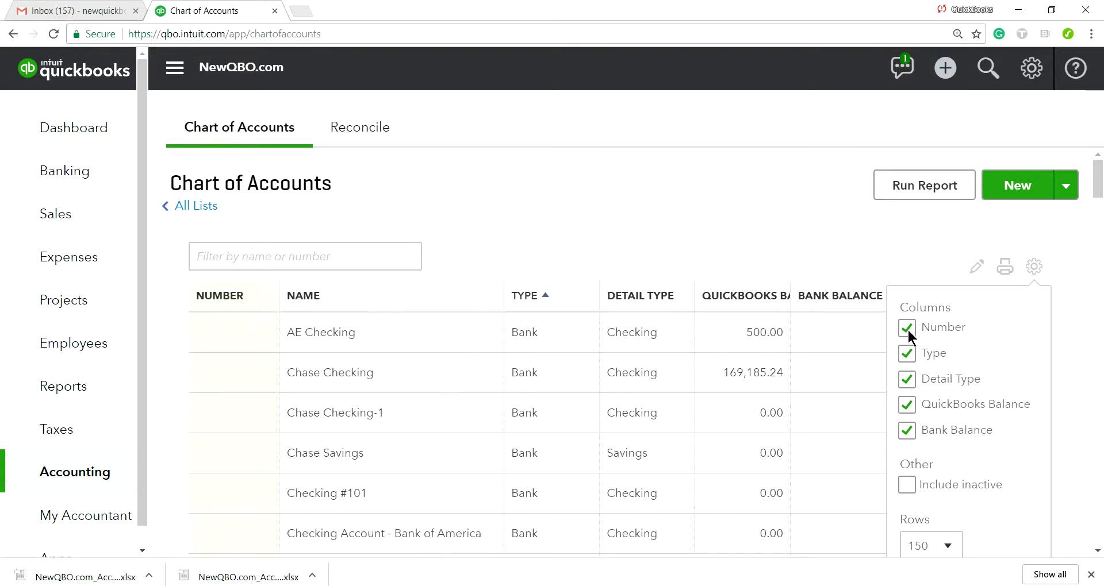
{"action": "left_click", "coordinate": [850, 244]}
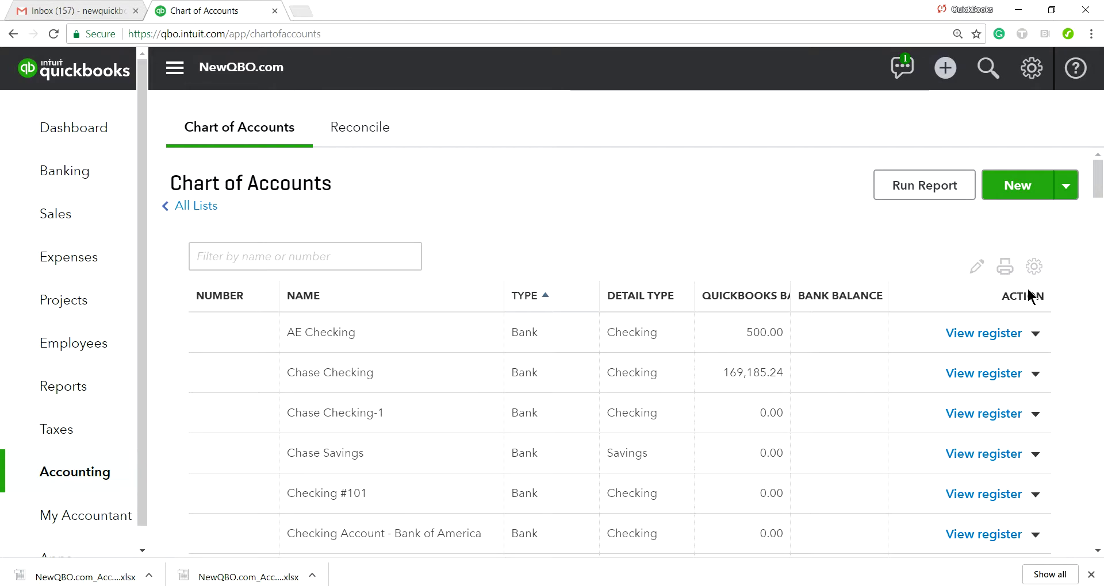
{"action": "left_click", "coordinate": [1034, 270]}
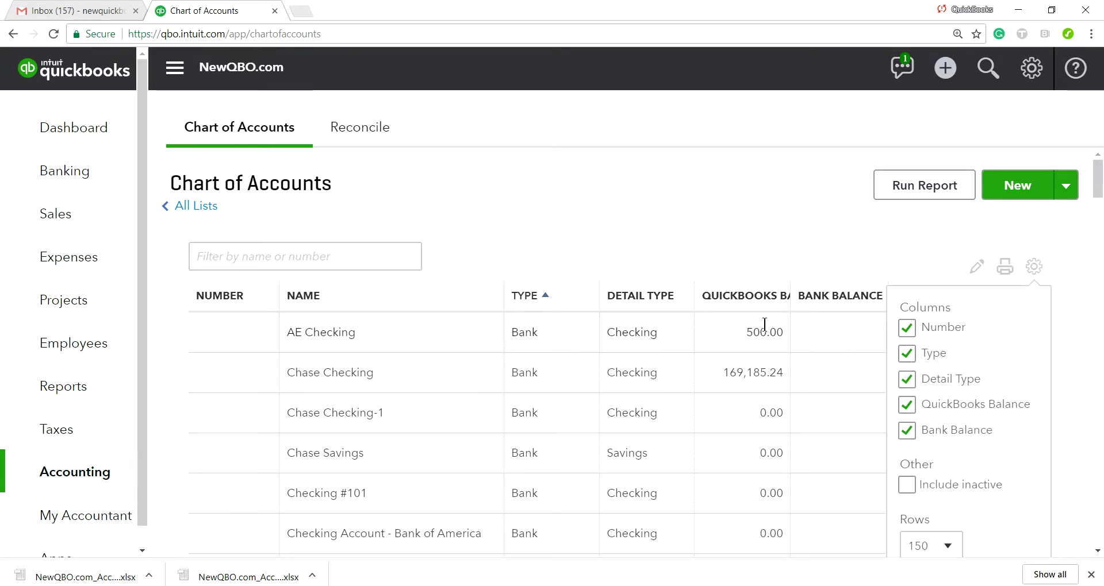
{"action": "left_click", "coordinate": [694, 230]}
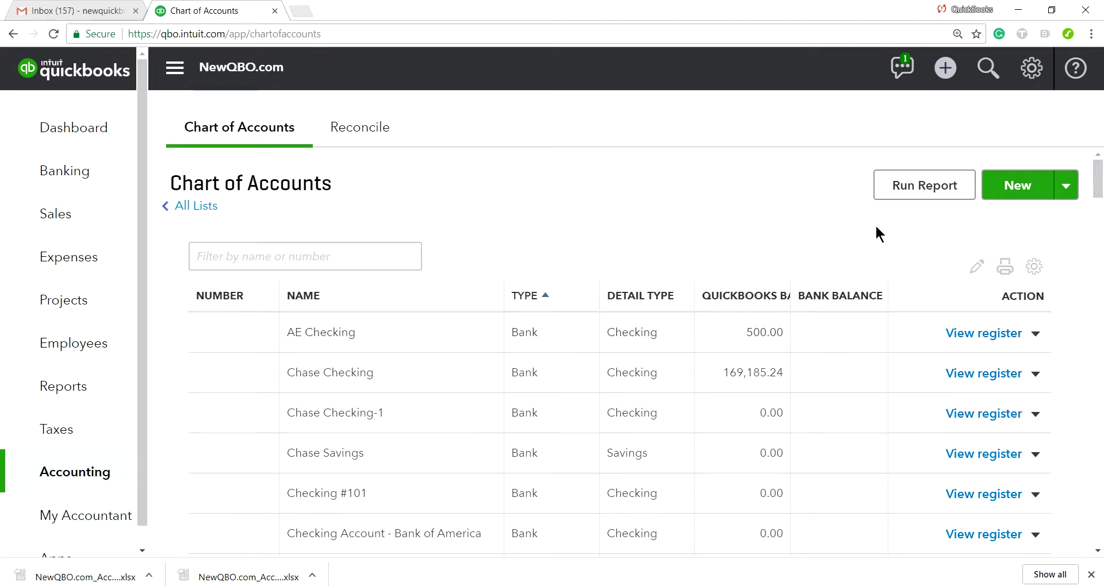
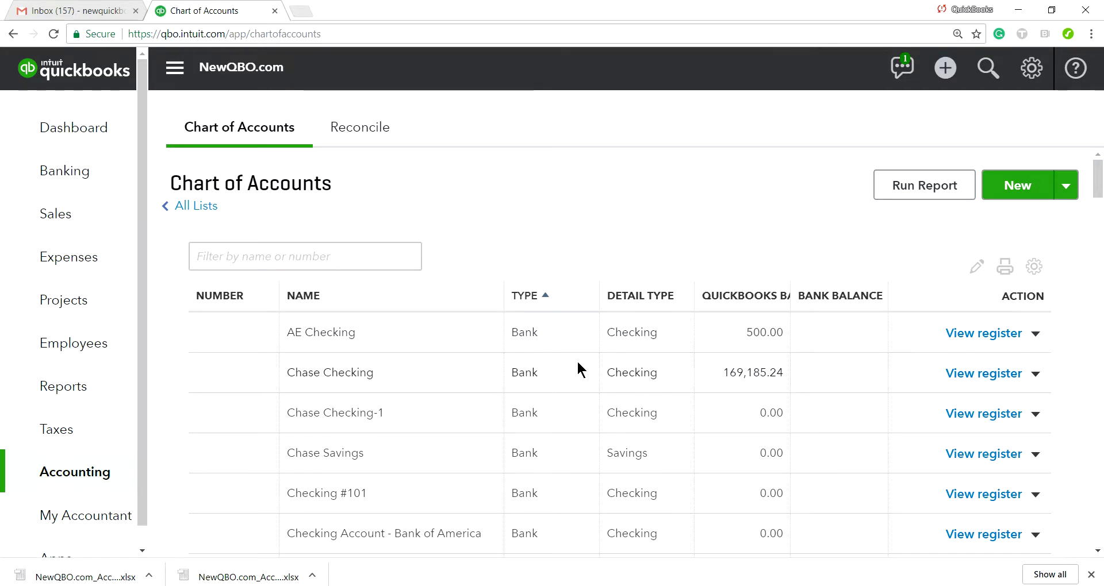
Put the chart of accounts list into batch editing and assign number 1001 to the AE Checking account
{"action": "scroll", "coordinate": [577, 362], "scroll_direction": "down", "scroll_amount": 1}
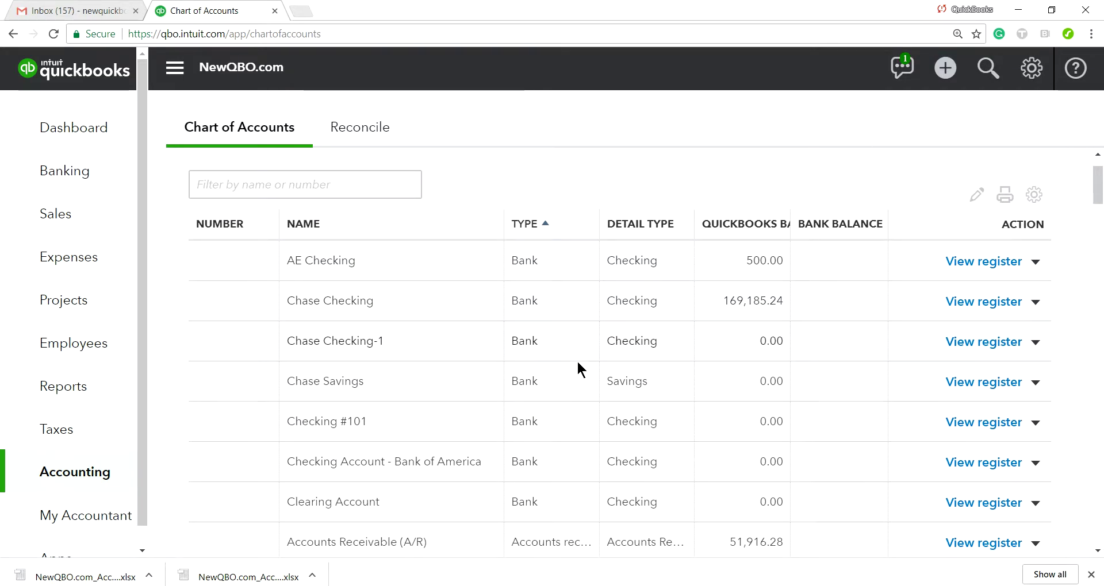
{"action": "scroll", "coordinate": [577, 360], "scroll_direction": "up", "scroll_amount": 1}
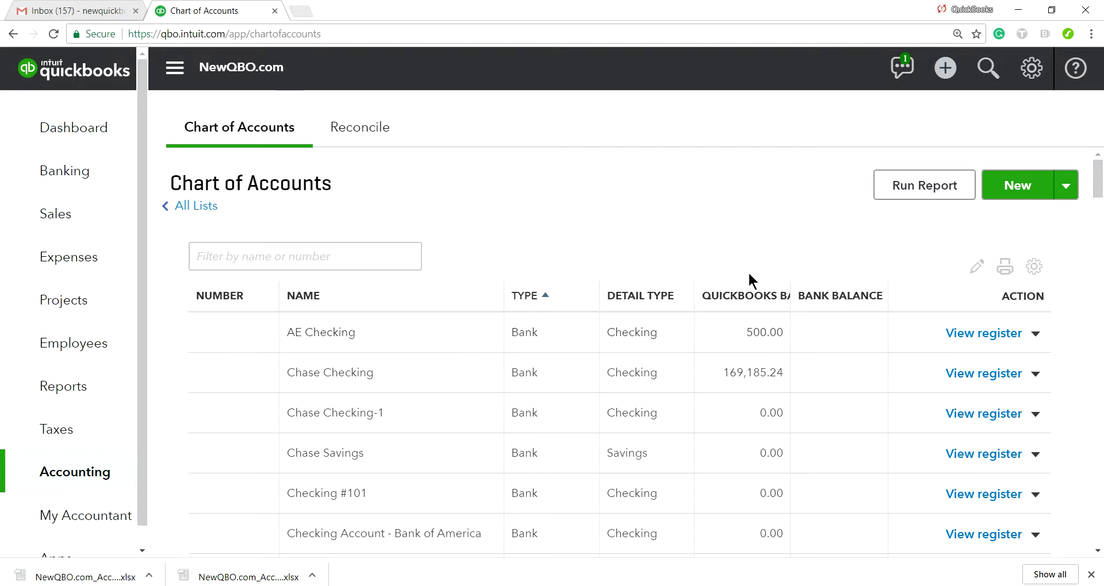
{"action": "left_click", "coordinate": [976, 268]}
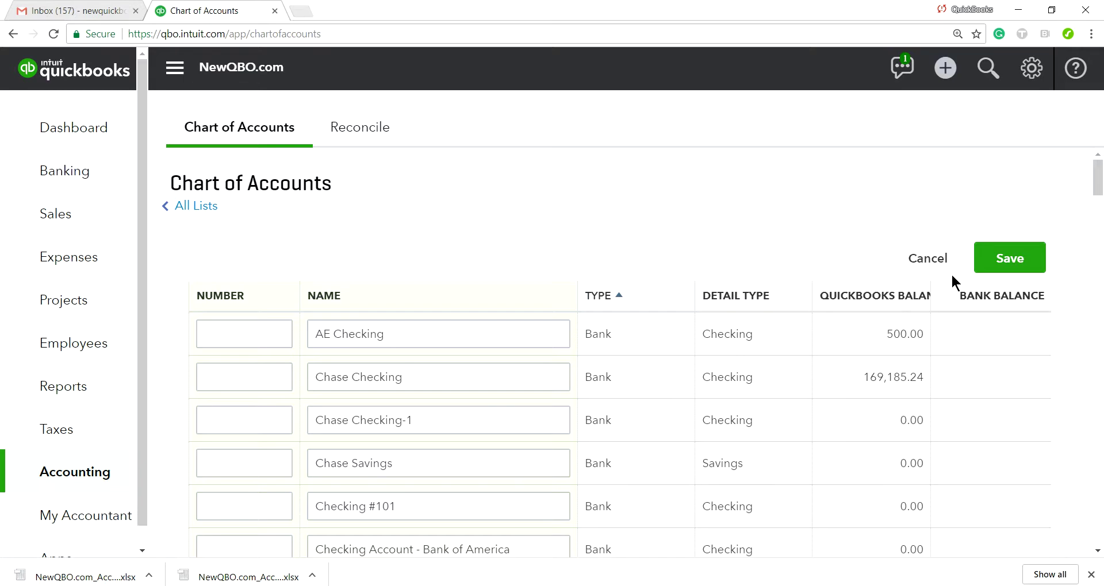
{"action": "left_click", "coordinate": [255, 334]}
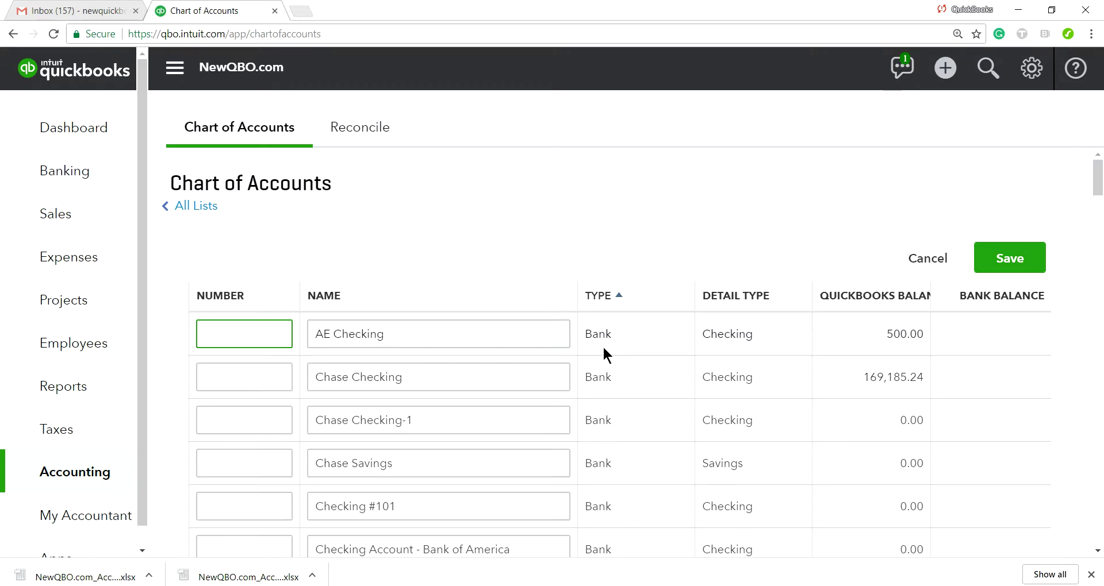
{"action": "type", "text": "1001"}
{"action": "scroll", "coordinate": [661, 415], "scroll_direction": "down", "scroll_amount": 3}
{"action": "scroll", "coordinate": [661, 417], "scroll_direction": "down", "scroll_amount": 8}
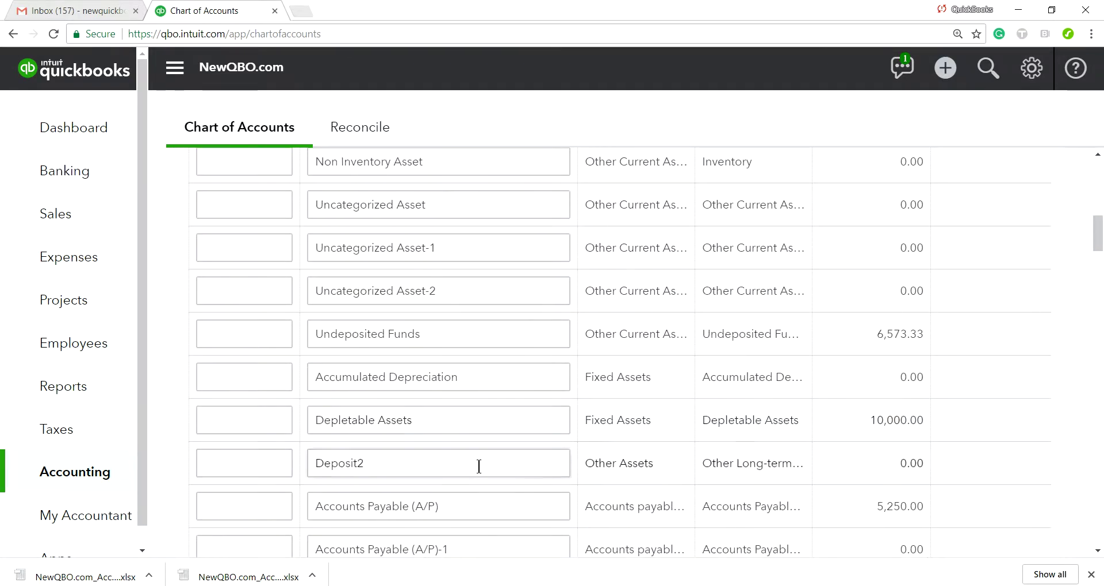
{"action": "scroll", "coordinate": [479, 466], "scroll_direction": "down", "scroll_amount": 5}
{"action": "left_click", "coordinate": [243, 350]}
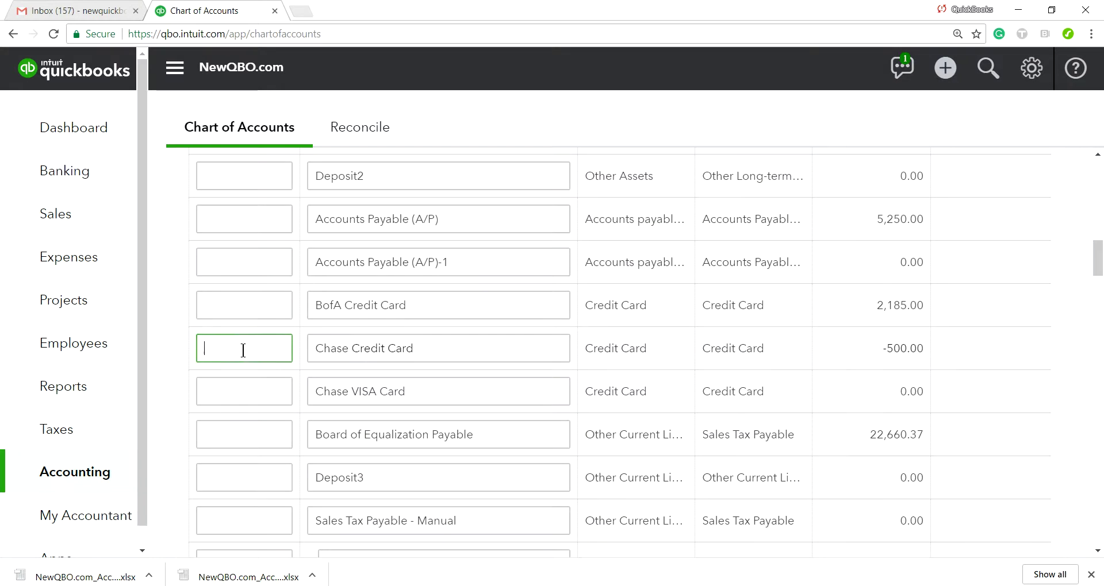
{"action": "type", "text": "1002"}
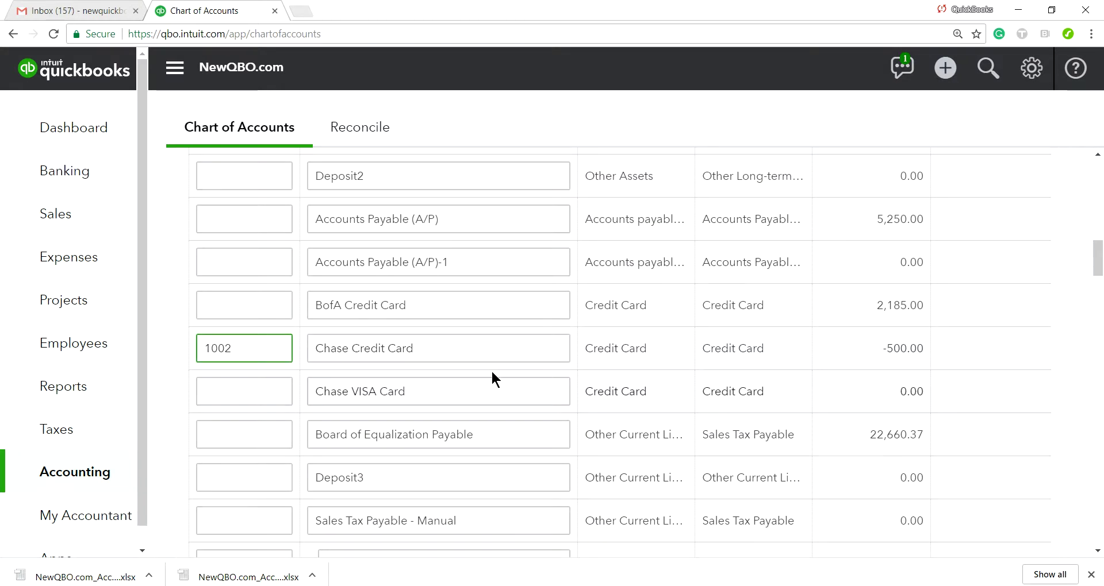
{"action": "key", "text": "BackSpace"}
{"action": "key", "text": "BackSpace"}
{"action": "key", "text": "BackSpace"}
{"action": "key", "text": "BackSpace"}
Assign number 1101 to the Accounts Receivable (A/R) account
{"action": "scroll", "coordinate": [660, 362], "scroll_direction": "up", "scroll_amount": 1}
{"action": "scroll", "coordinate": [661, 357], "scroll_direction": "up", "scroll_amount": 10}
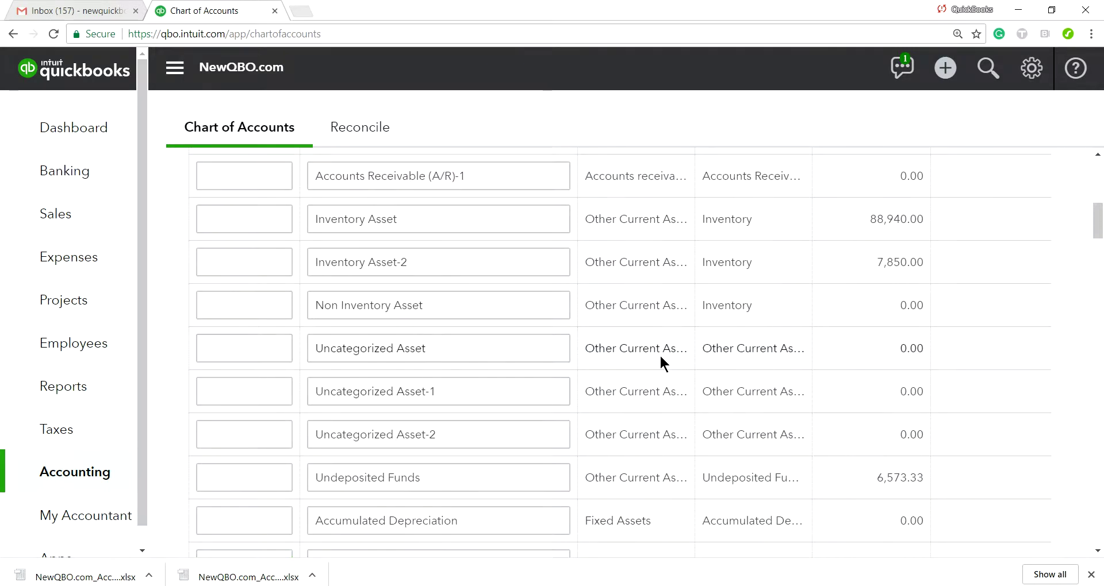
{"action": "scroll", "coordinate": [660, 361], "scroll_direction": "up", "scroll_amount": 3}
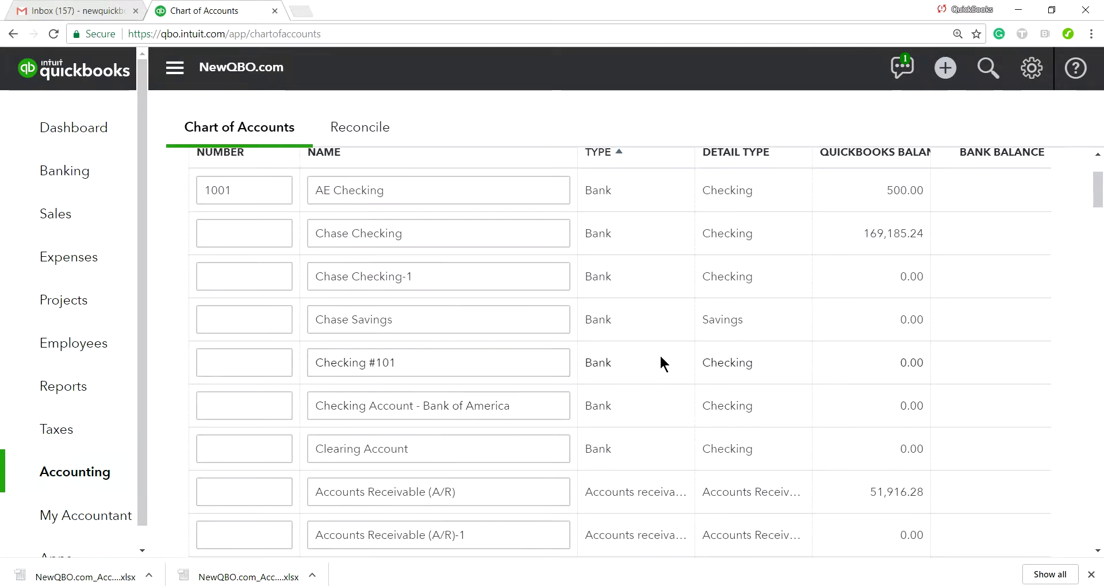
{"action": "scroll", "coordinate": [661, 363], "scroll_direction": "down", "scroll_amount": 3}
{"action": "scroll", "coordinate": [652, 328], "scroll_direction": "up", "scroll_amount": 4}
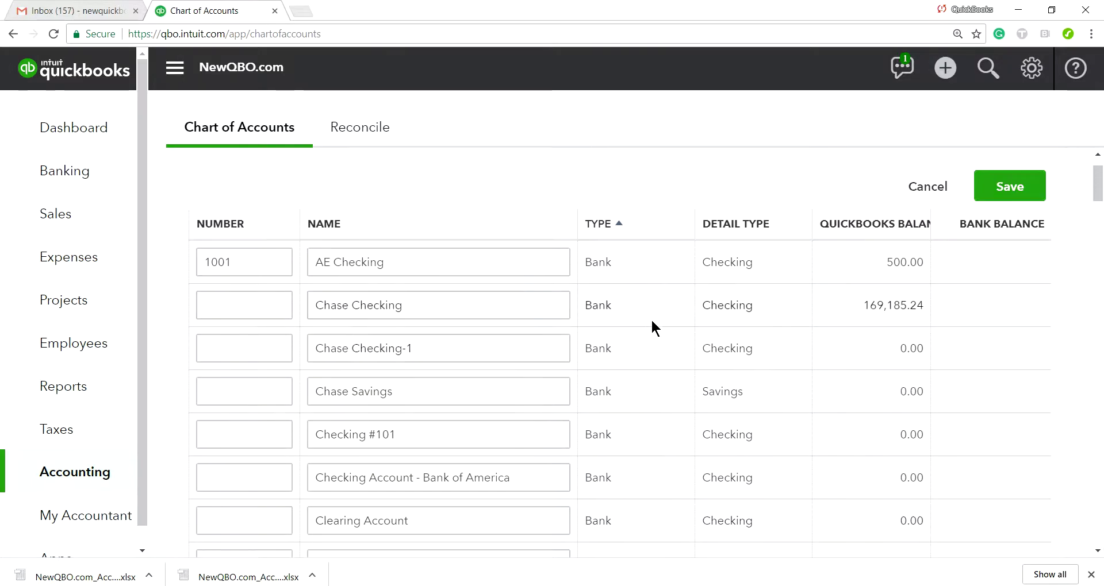
{"action": "scroll", "coordinate": [650, 360], "scroll_direction": "down", "scroll_amount": 5}
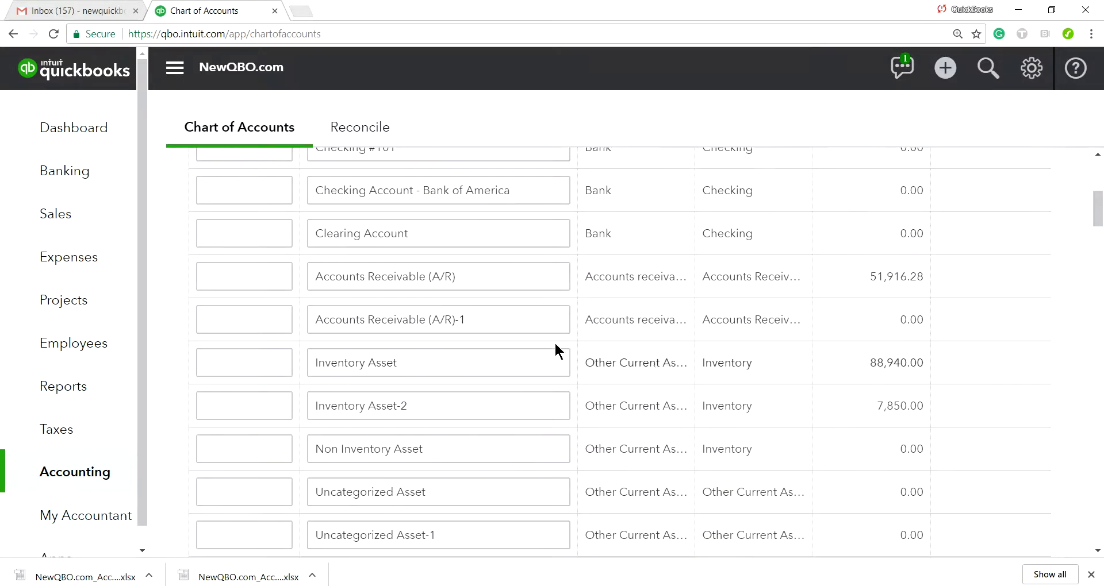
{"action": "left_click", "coordinate": [222, 279]}
{"action": "type", "text": "1101"}
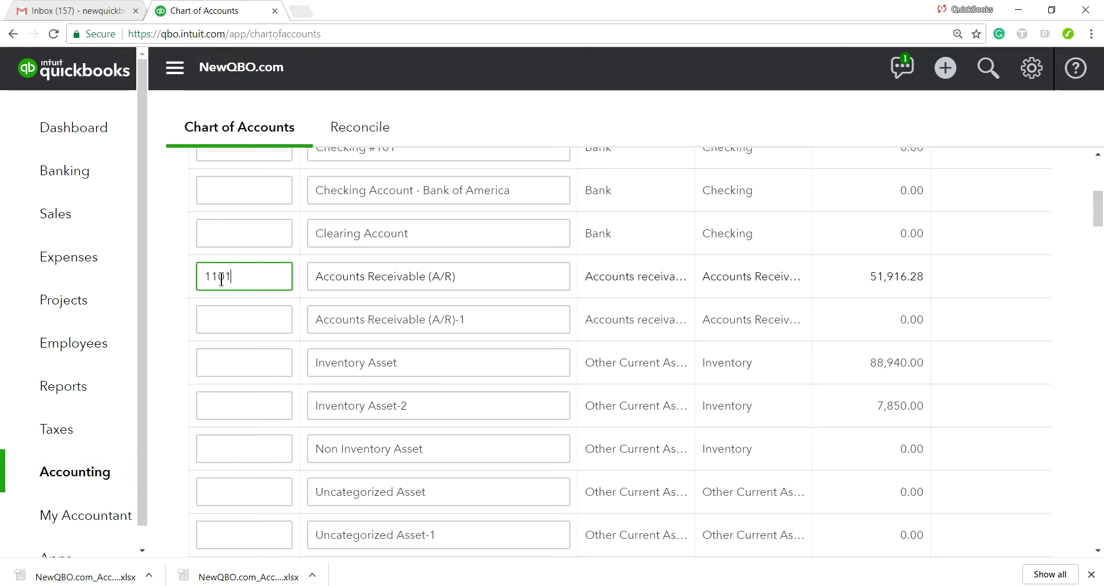
Assign number 2001 to the Accounts Payable (A/P) account and 2101 to the BofA Credit Card account
{"action": "scroll", "coordinate": [337, 310], "scroll_direction": "up", "scroll_amount": 4}
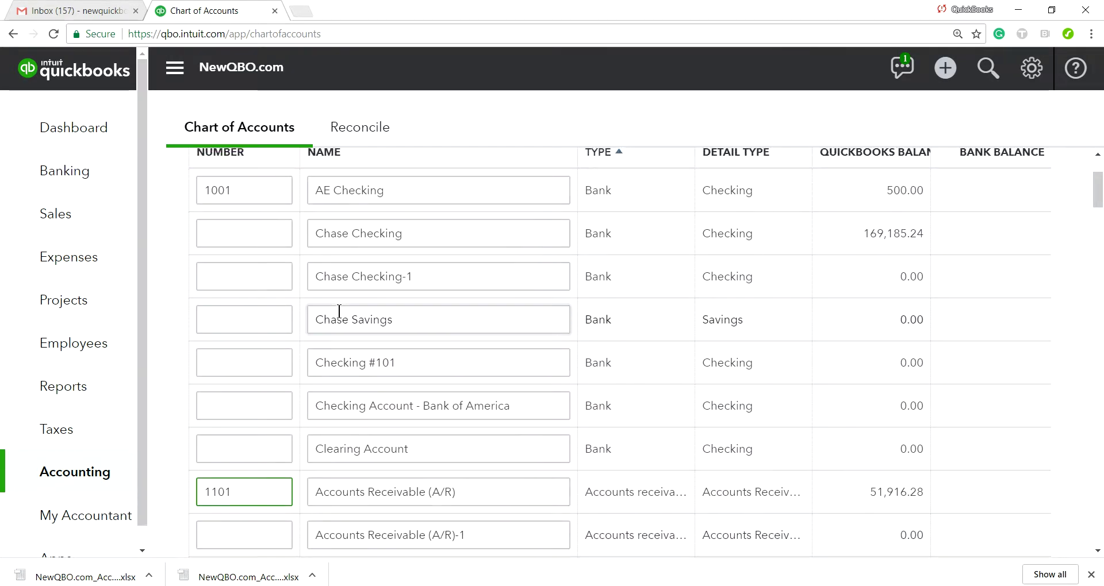
{"action": "scroll", "coordinate": [476, 371], "scroll_direction": "down", "scroll_amount": 5}
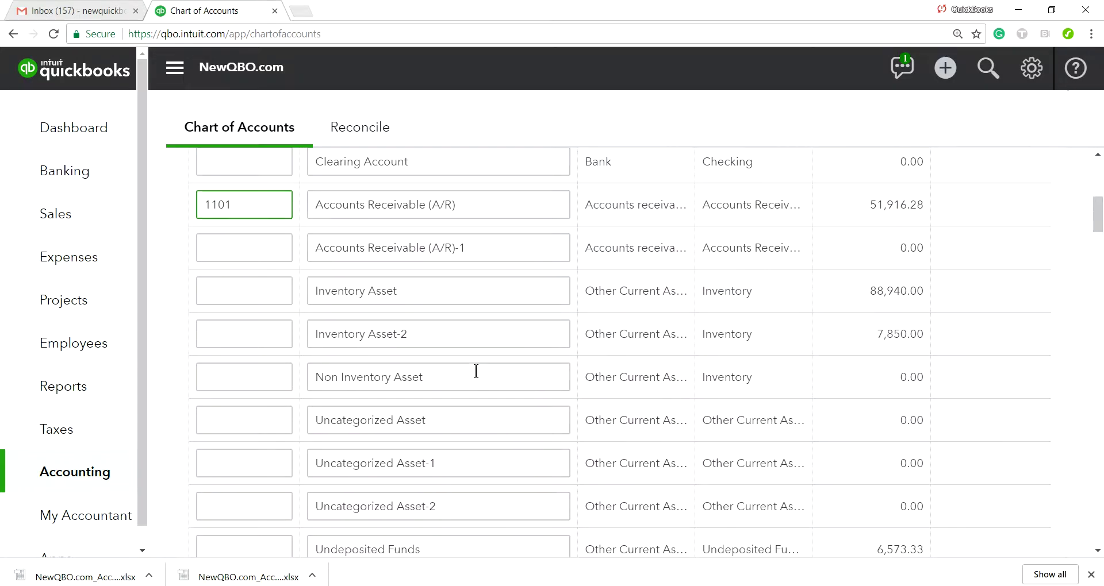
{"action": "scroll", "coordinate": [476, 371], "scroll_direction": "down", "scroll_amount": 5}
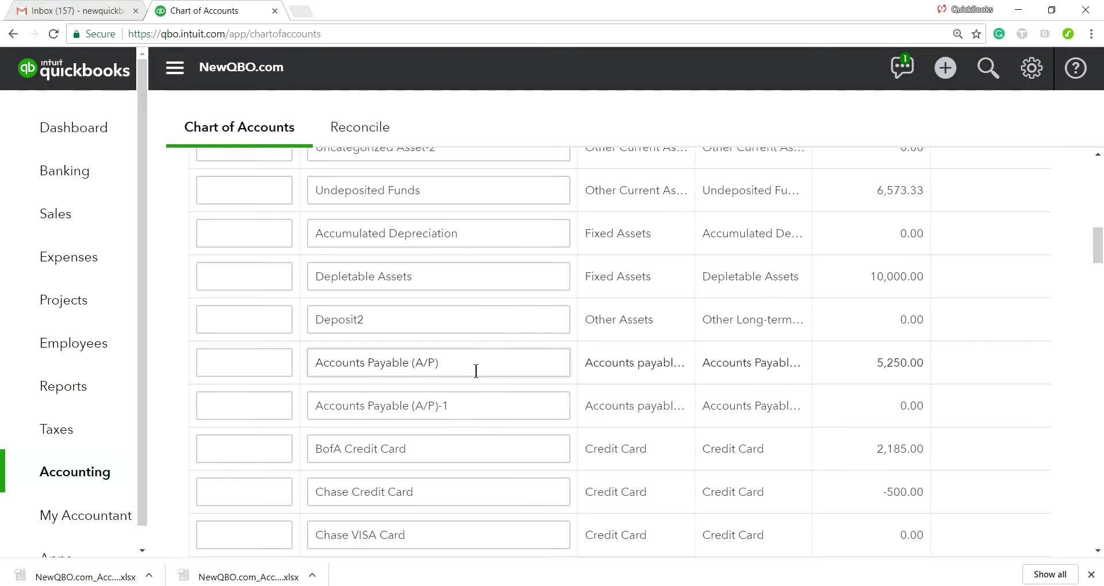
{"action": "left_click", "coordinate": [243, 359]}
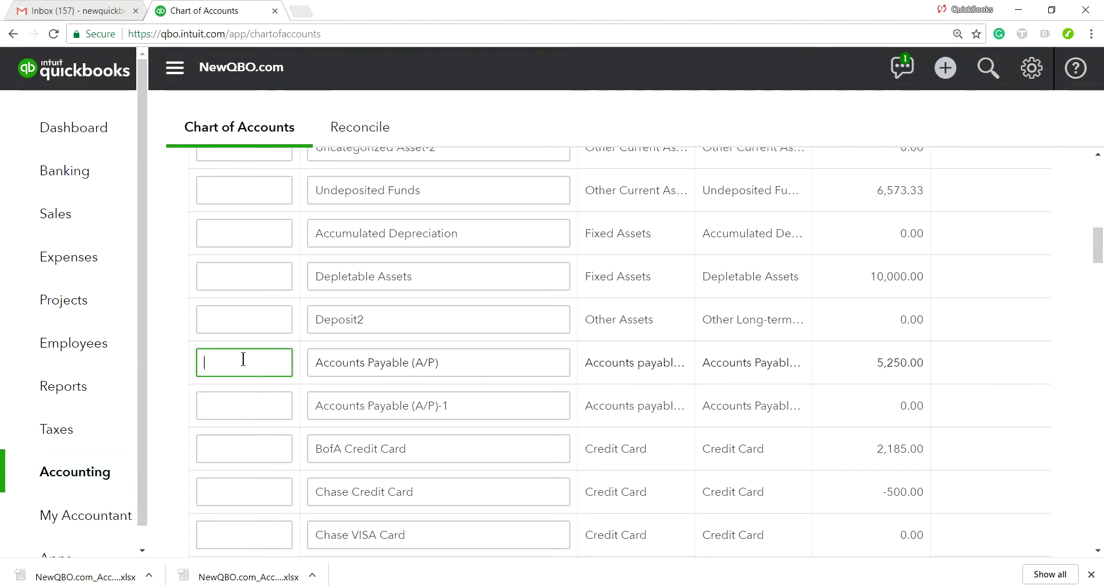
{"action": "type", "text": "2001"}
{"action": "left_click", "coordinate": [246, 455]}
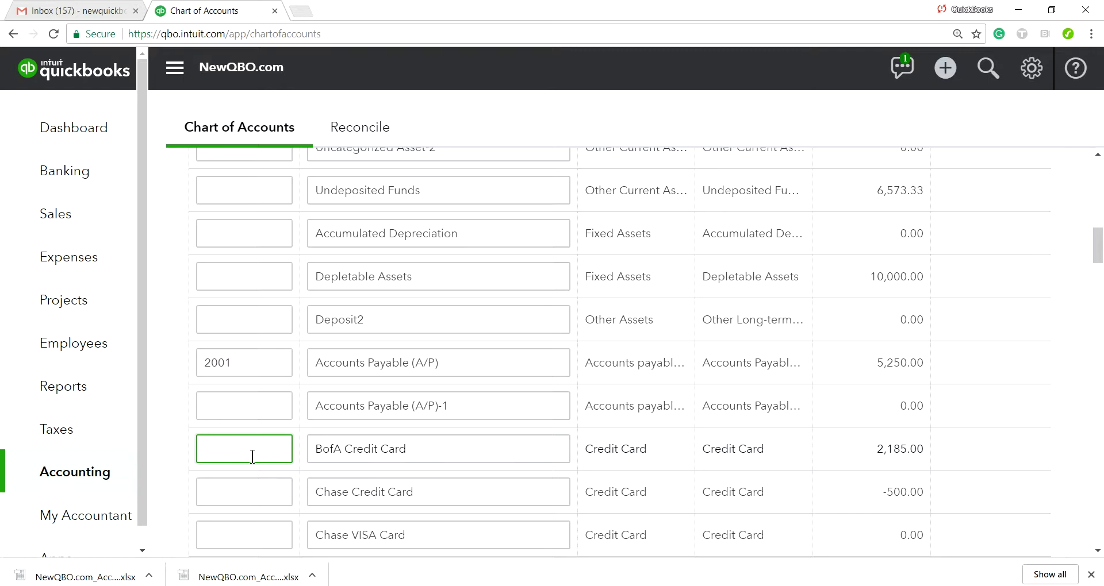
{"action": "type", "text": "2101"}
Change the number of the Gadgets Sales Revenue income account to 4001
{"action": "scroll", "coordinate": [527, 491], "scroll_direction": "down", "scroll_amount": 5}
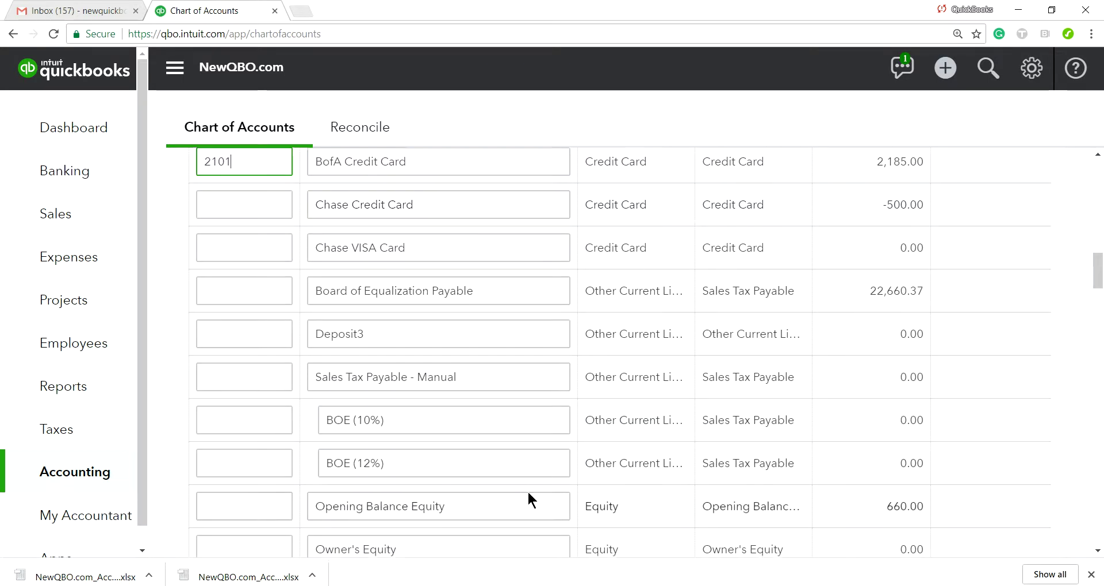
{"action": "scroll", "coordinate": [525, 491], "scroll_direction": "down", "scroll_amount": 3}
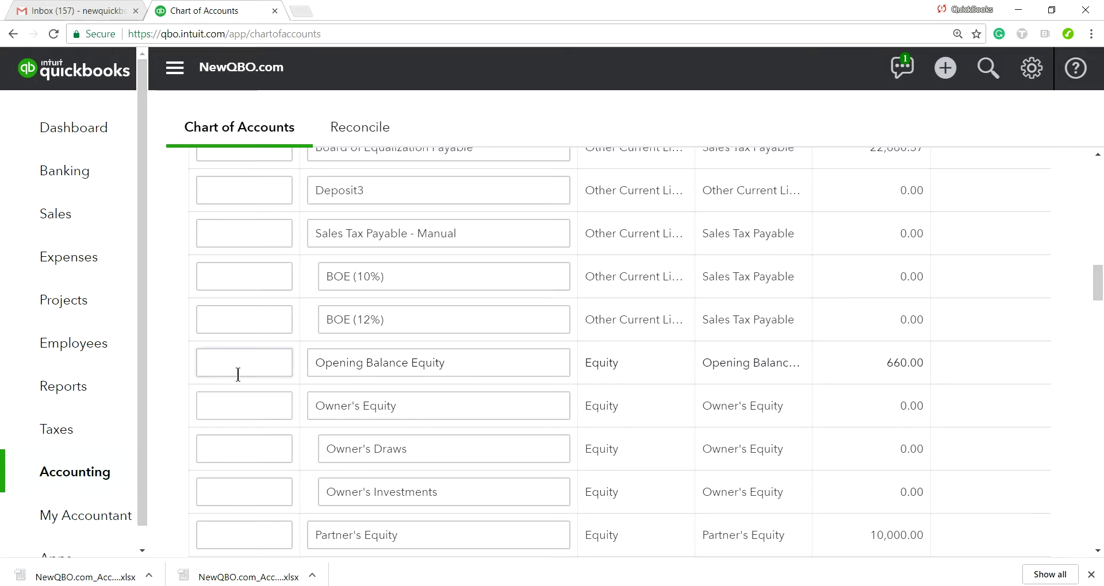
{"action": "scroll", "coordinate": [433, 409], "scroll_direction": "down", "scroll_amount": 9}
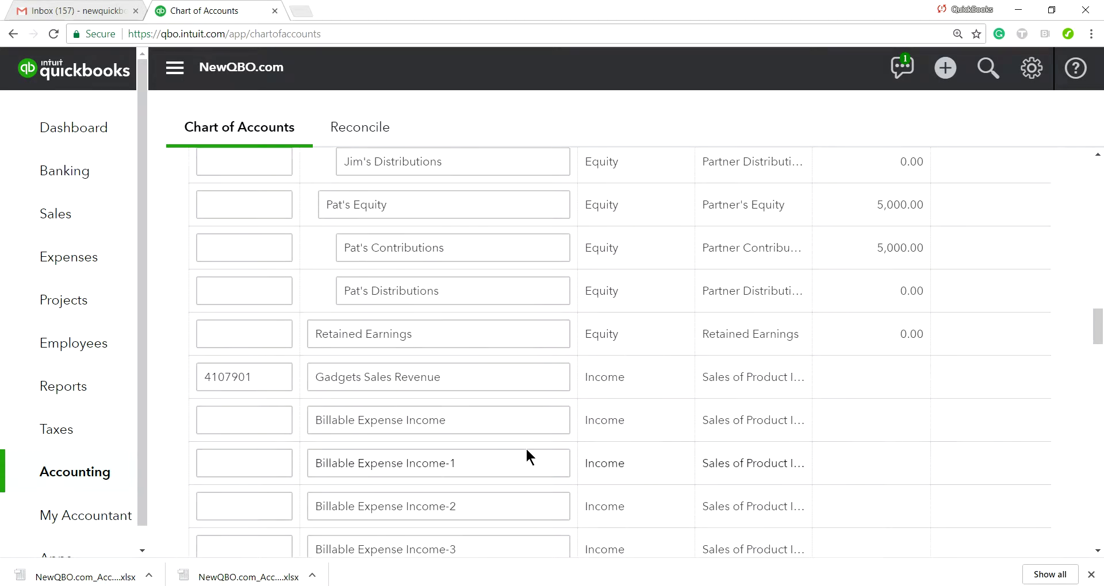
{"action": "left_click_drag", "start_coordinate": [261, 370], "coordinate": [182, 371]}
{"action": "type", "text": "4"}
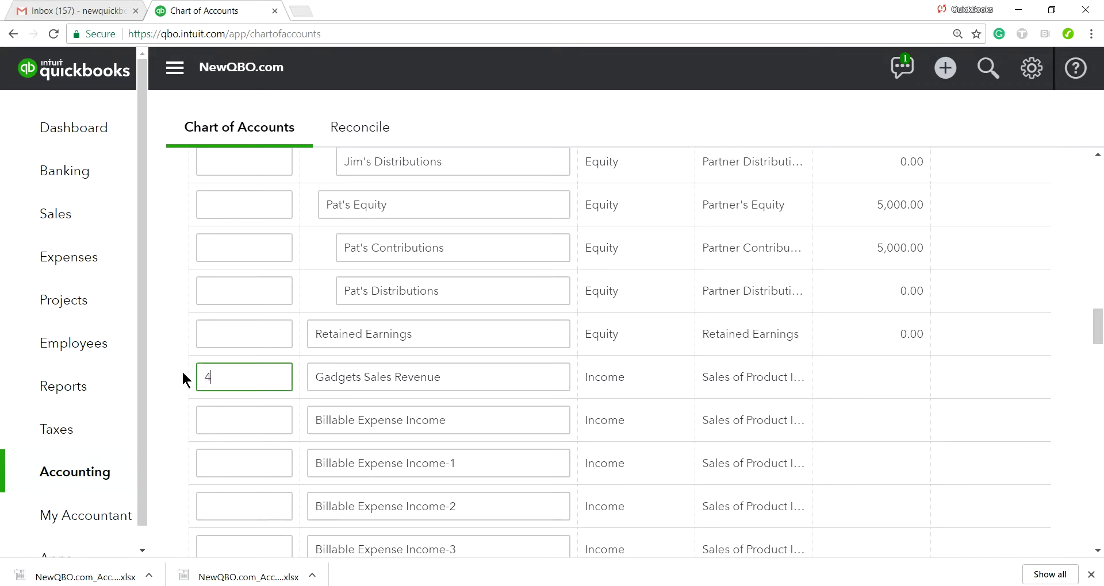
{"action": "type", "text": "001"}
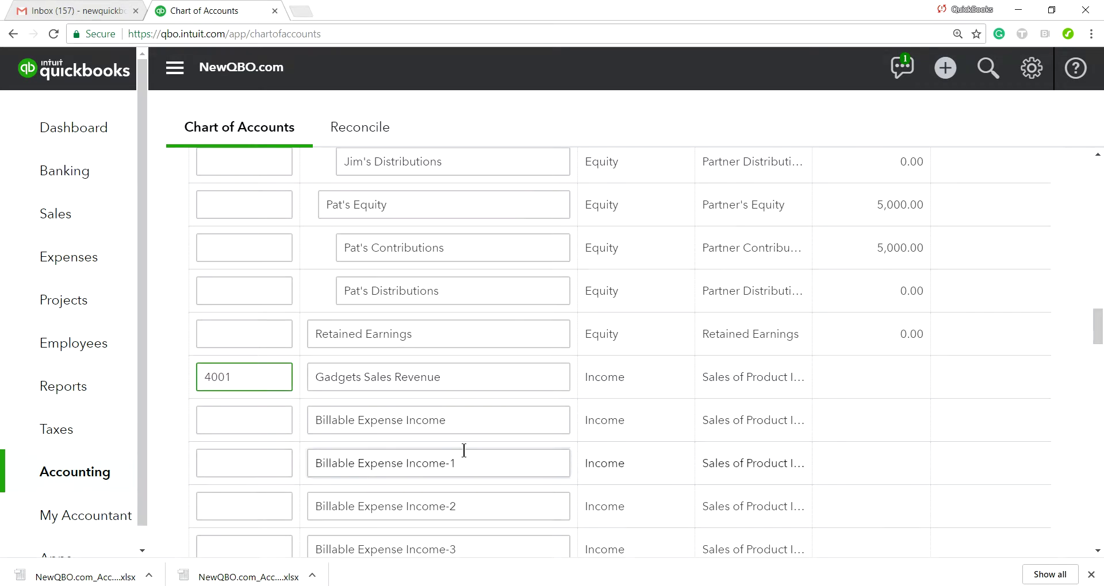
Assign number 5001 to the Cost of Goods Sold account
{"action": "scroll", "coordinate": [493, 454], "scroll_direction": "down", "scroll_amount": 4}
{"action": "scroll", "coordinate": [491, 454], "scroll_direction": "down", "scroll_amount": 15}
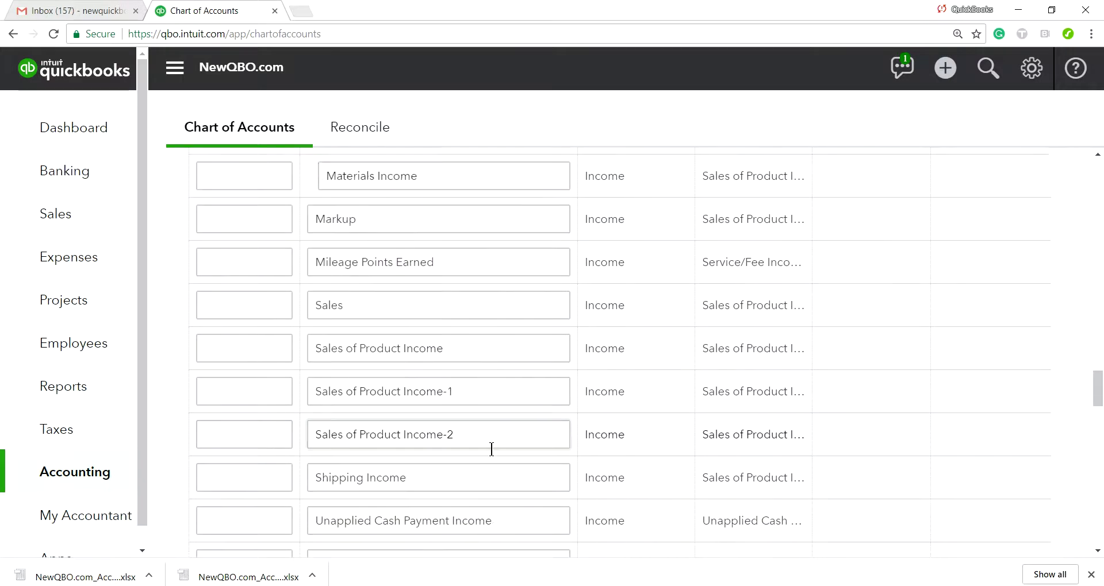
{"action": "scroll", "coordinate": [492, 449], "scroll_direction": "down", "scroll_amount": 3}
{"action": "left_click", "coordinate": [212, 233]}
{"action": "type", "text": "50"}
{"action": "type", "text": "00"}
Assign number 6001 to the Non Inventory Costs account
{"action": "scroll", "coordinate": [522, 368], "scroll_direction": "down", "scroll_amount": 5}
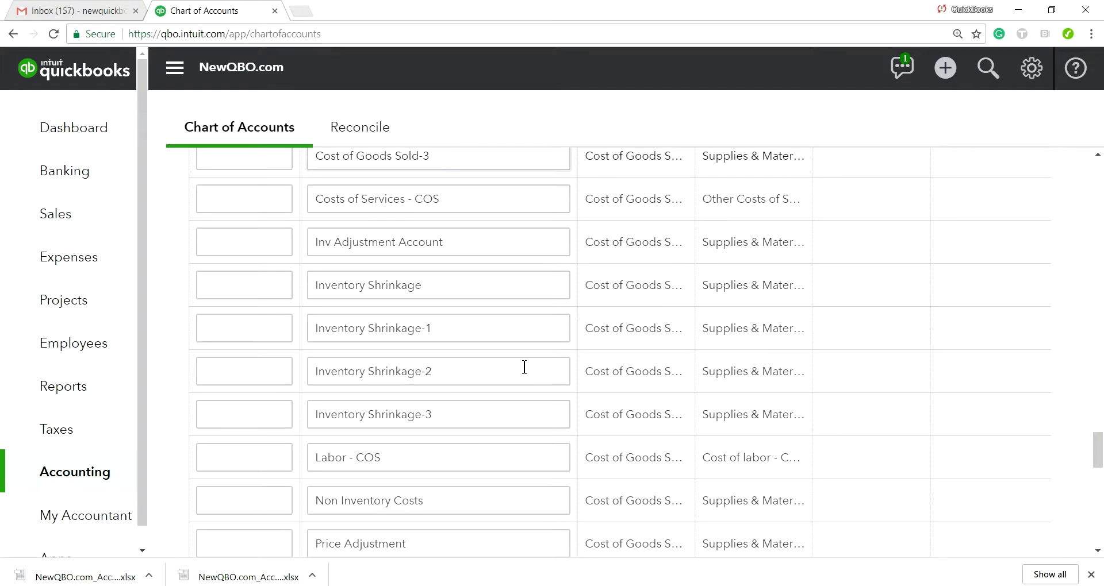
{"action": "scroll", "coordinate": [544, 427], "scroll_direction": "down", "scroll_amount": 5}
{"action": "scroll", "coordinate": [543, 428], "scroll_direction": "down", "scroll_amount": 1}
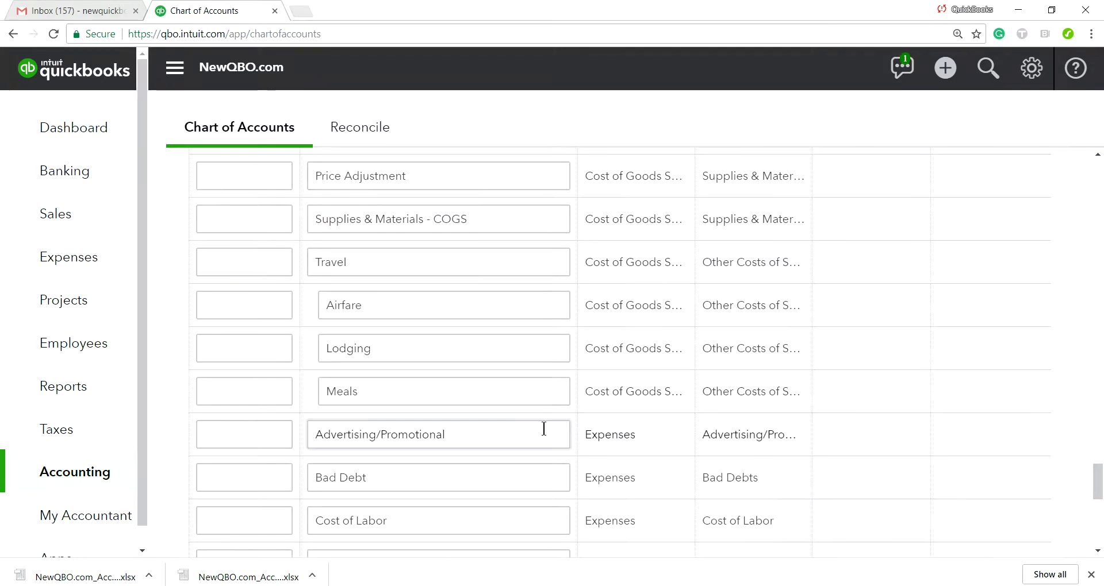
{"action": "scroll", "coordinate": [544, 429], "scroll_direction": "up", "scroll_amount": 15}
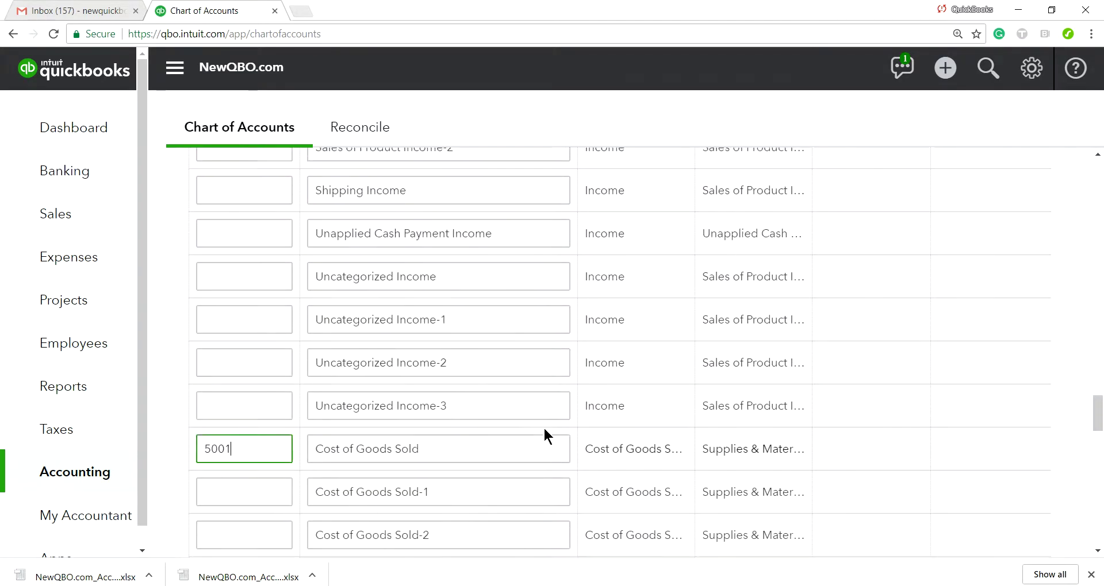
{"action": "scroll", "coordinate": [543, 431], "scroll_direction": "down", "scroll_amount": 12}
{"action": "left_click", "coordinate": [260, 275]}
{"action": "type", "text": "6001"}
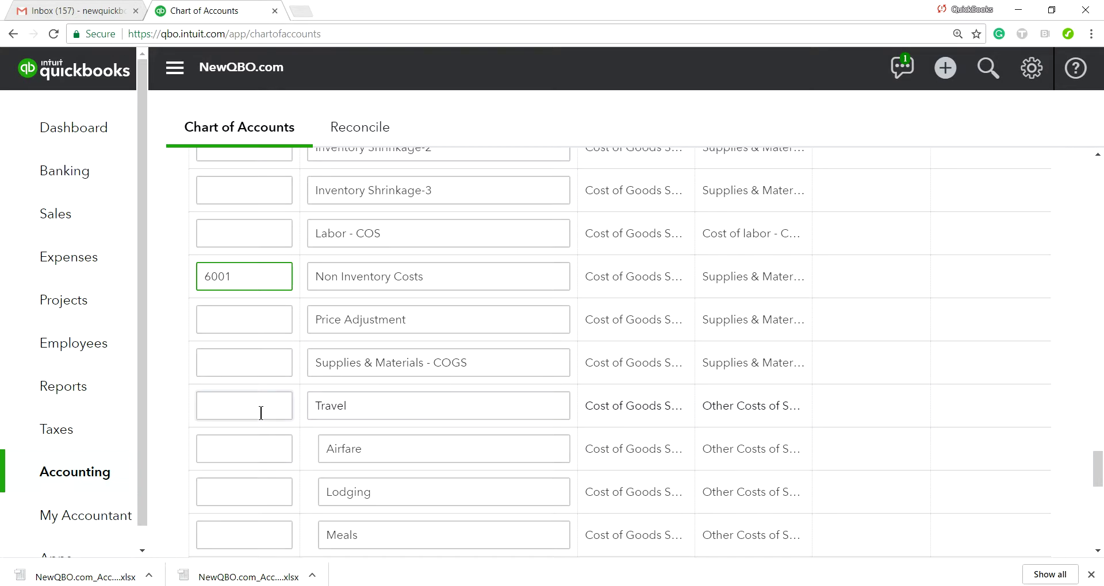
Assign number 7001 to the Other Miscellaneous Expense account
{"action": "scroll", "coordinate": [585, 409], "scroll_direction": "down", "scroll_amount": 10}
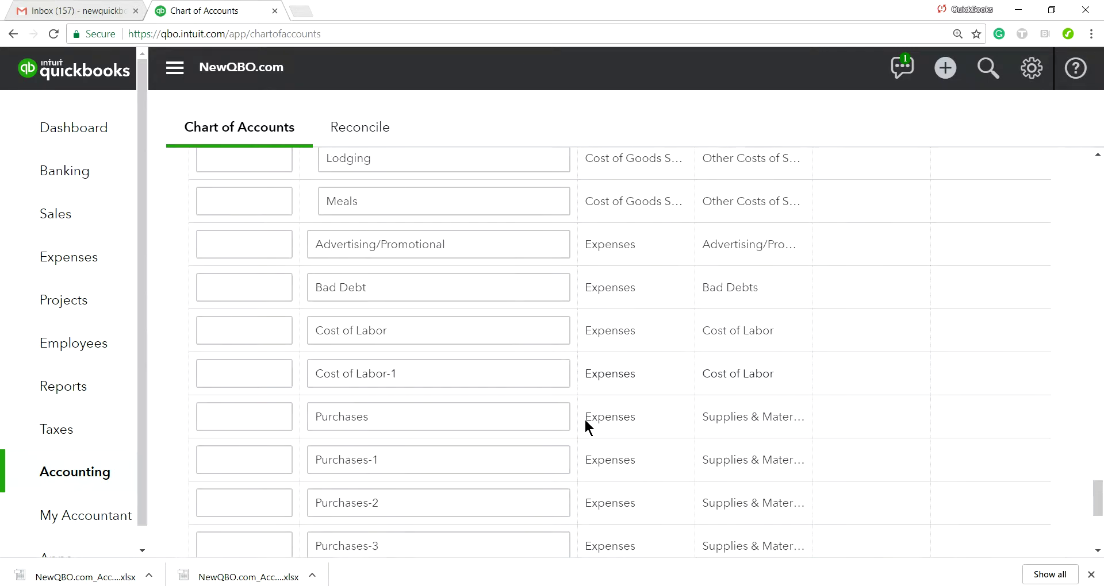
{"action": "left_click", "coordinate": [219, 382]}
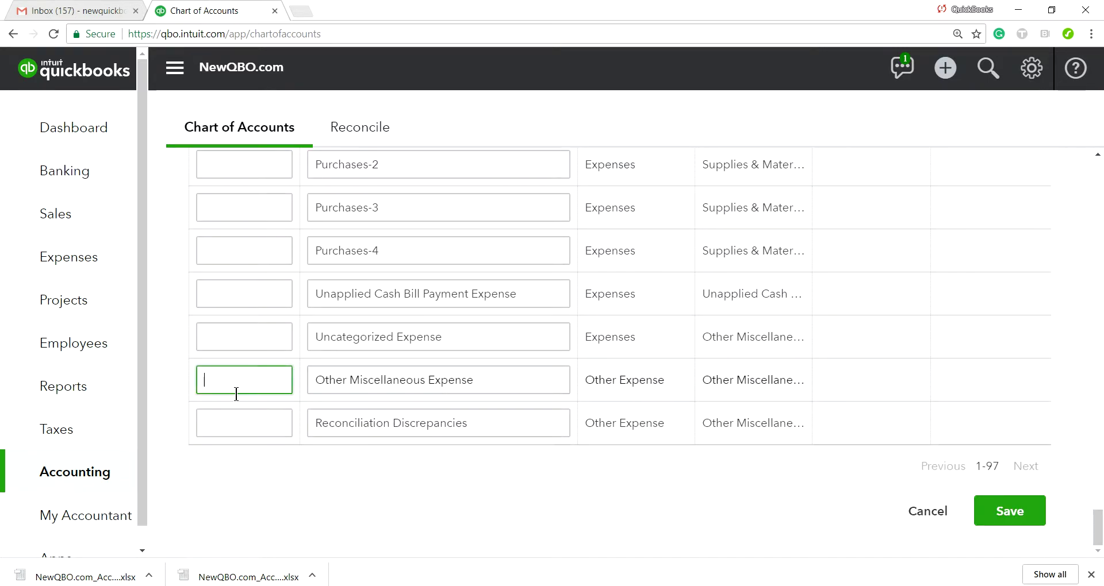
{"action": "type", "text": "7001"}
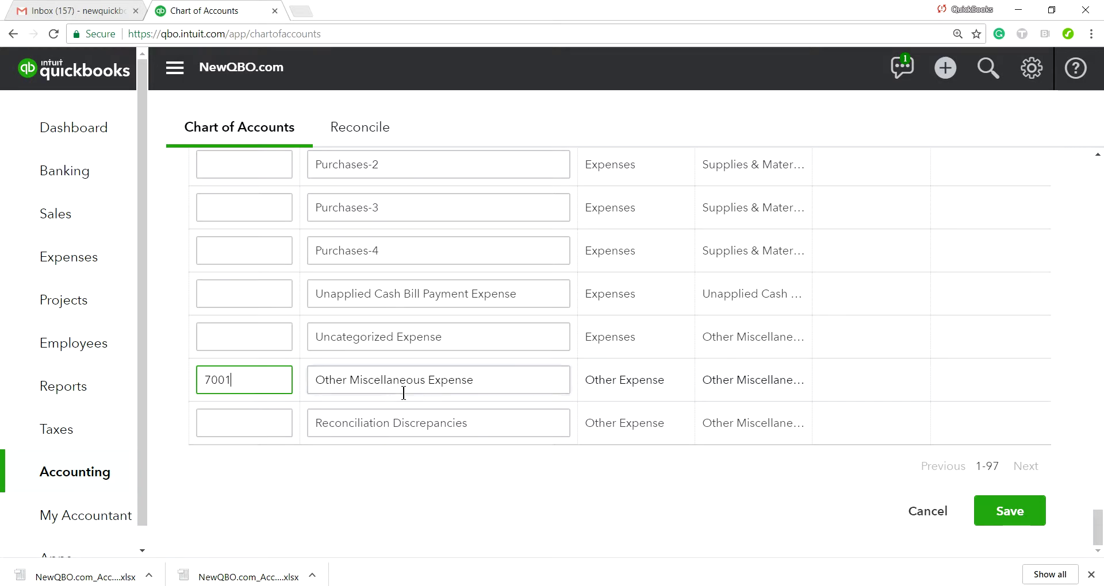
Review the entered account numbers and cancel the batch editing of the chart of accounts without saving
{"action": "scroll", "coordinate": [573, 390], "scroll_direction": "up", "scroll_amount": 8}
{"action": "scroll", "coordinate": [572, 390], "scroll_direction": "up", "scroll_amount": 15}
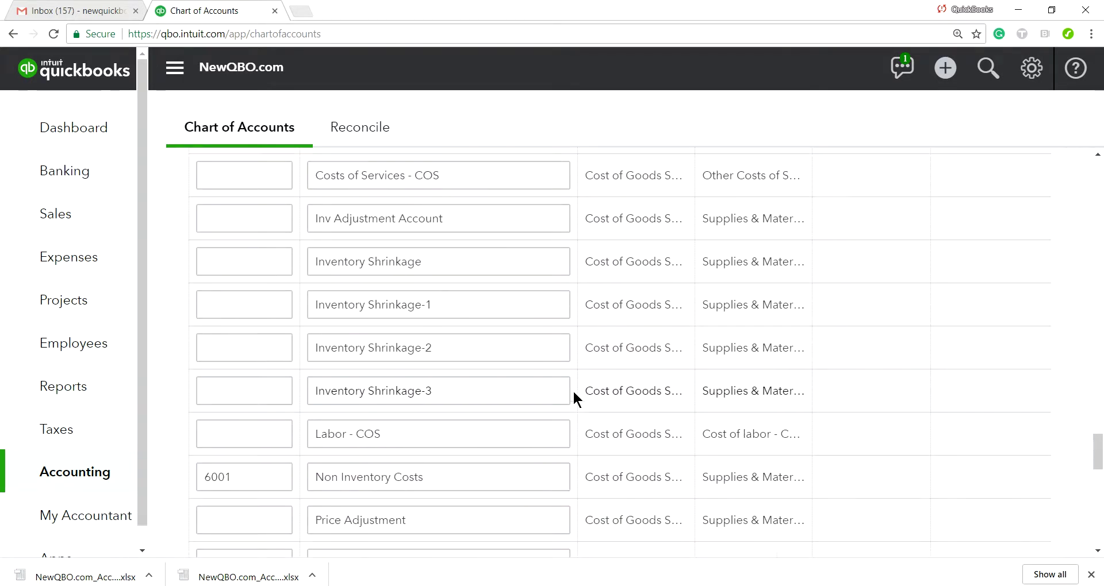
{"action": "scroll", "coordinate": [573, 390], "scroll_direction": "up", "scroll_amount": 4}
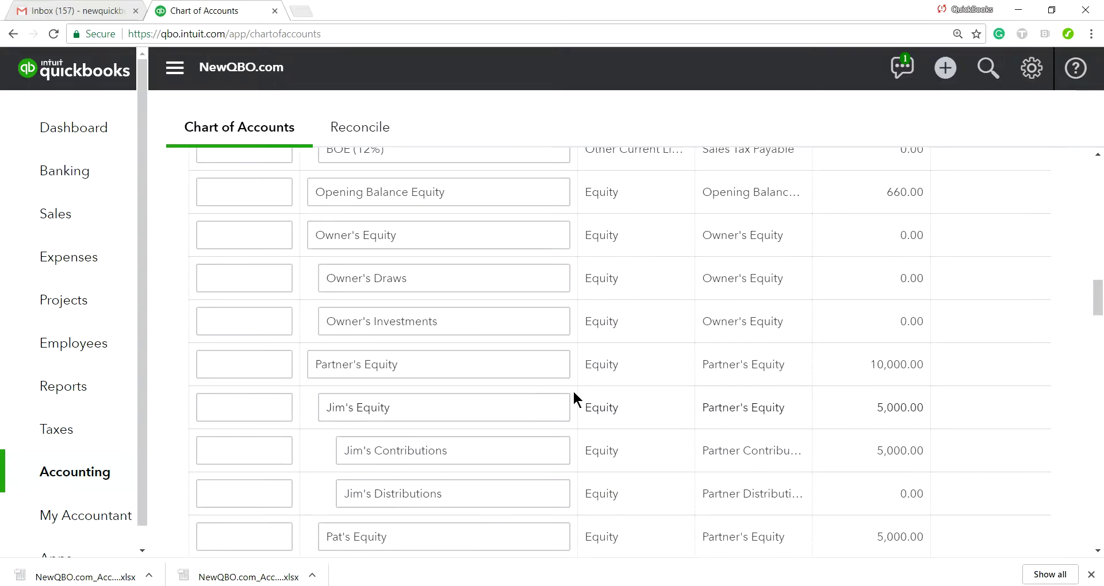
{"action": "scroll", "coordinate": [573, 390], "scroll_direction": "down", "scroll_amount": 5}
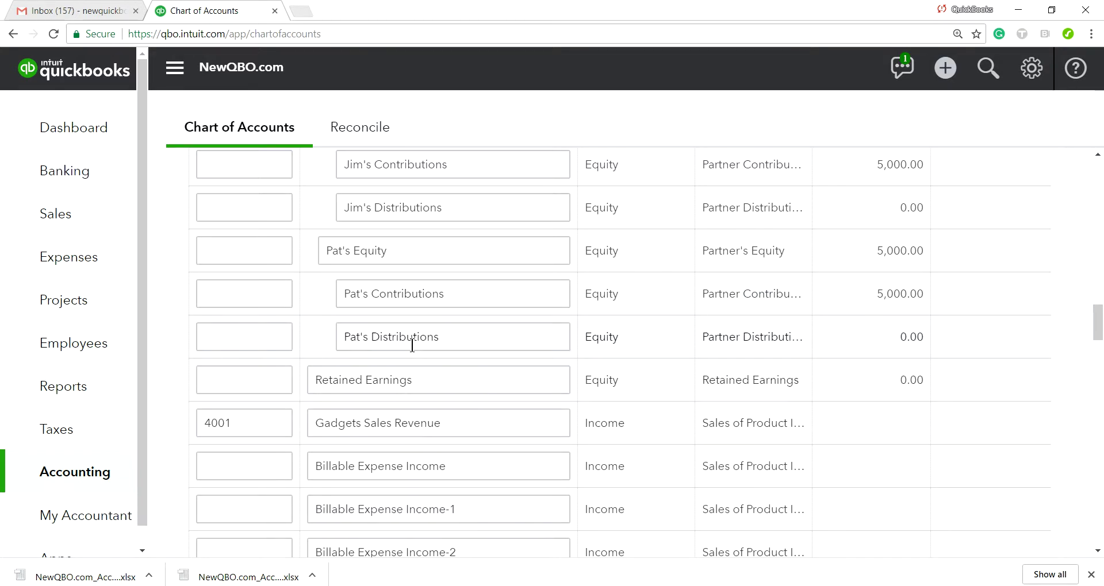
{"action": "scroll", "coordinate": [413, 345], "scroll_direction": "up", "scroll_amount": 10}
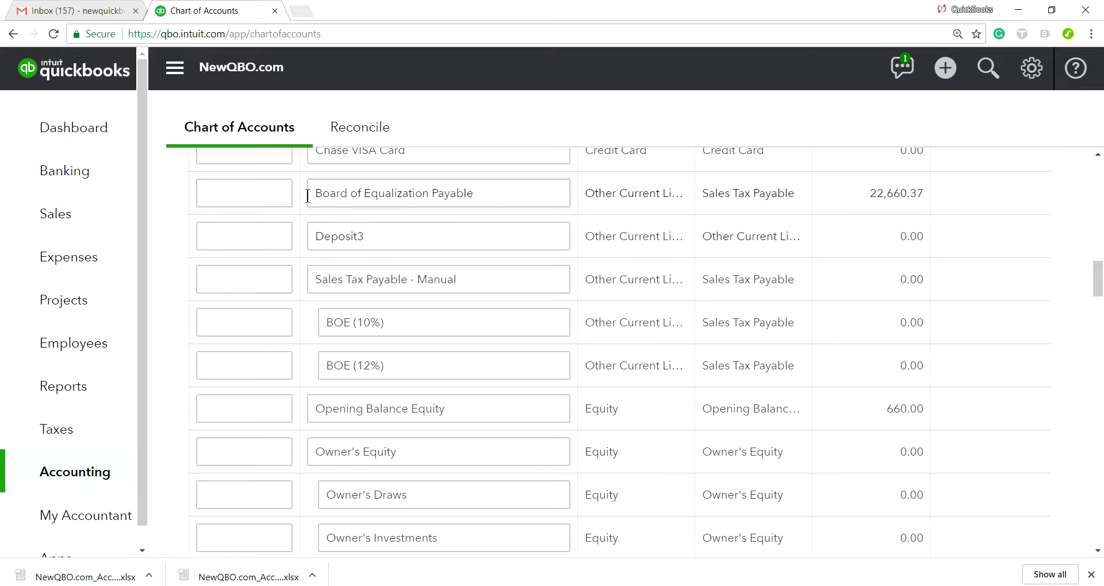
{"action": "scroll", "coordinate": [513, 305], "scroll_direction": "up", "scroll_amount": 15}
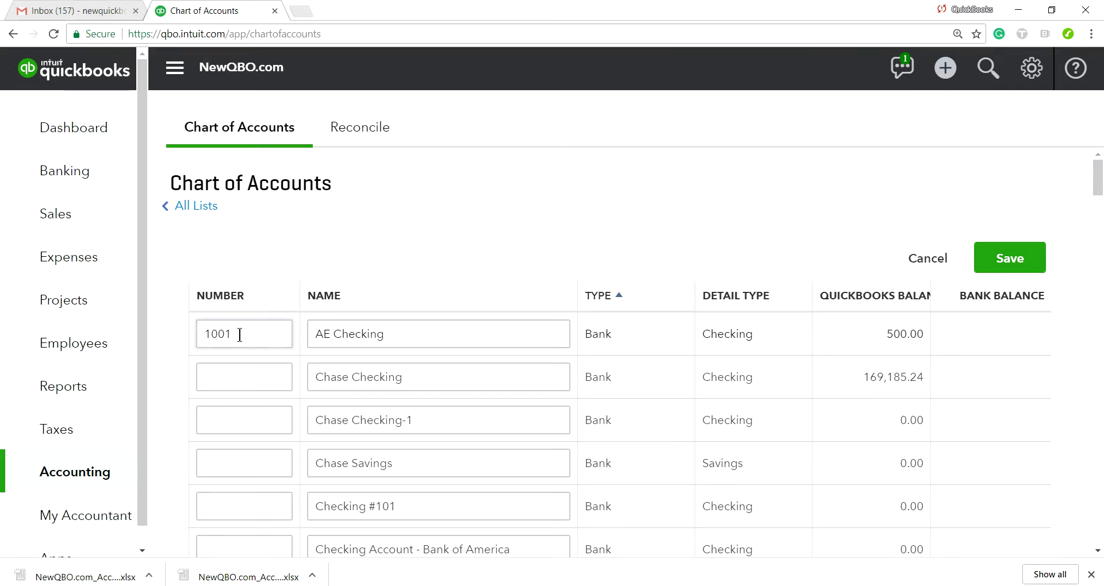
{"action": "left_click", "coordinate": [926, 258]}
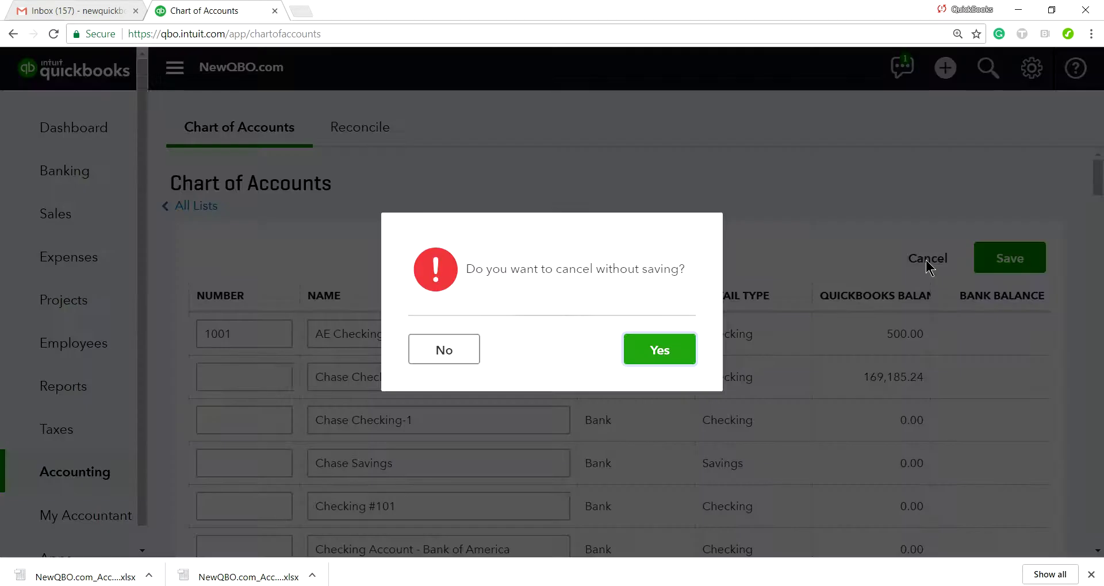
{"action": "left_click", "coordinate": [665, 350]}
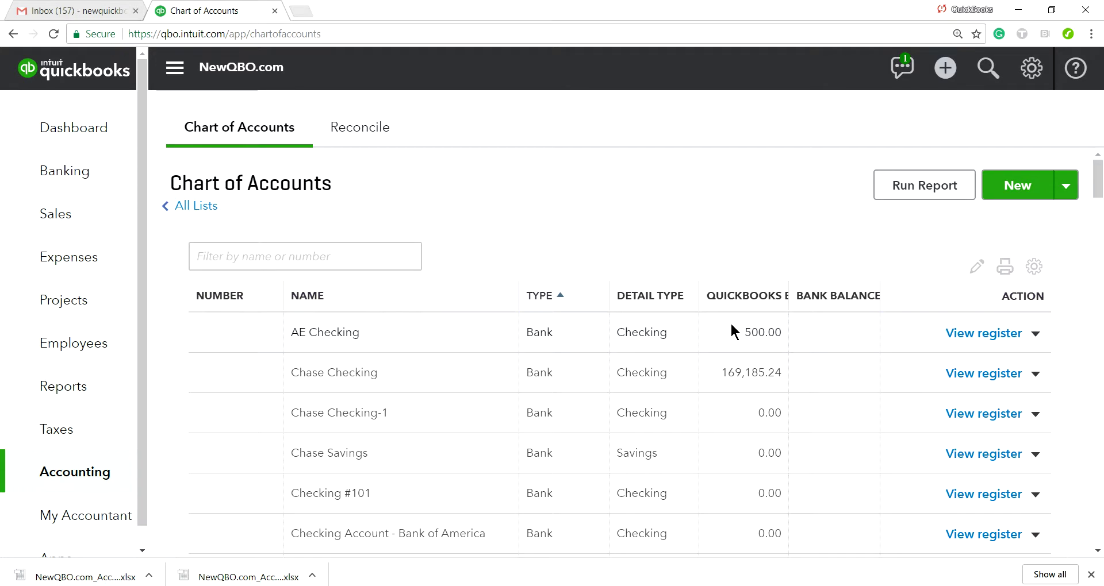
Run the account list report, and turn off account numbers for the chart of accounts in the advanced account settings, saving the change
{"action": "left_click", "coordinate": [928, 185]}
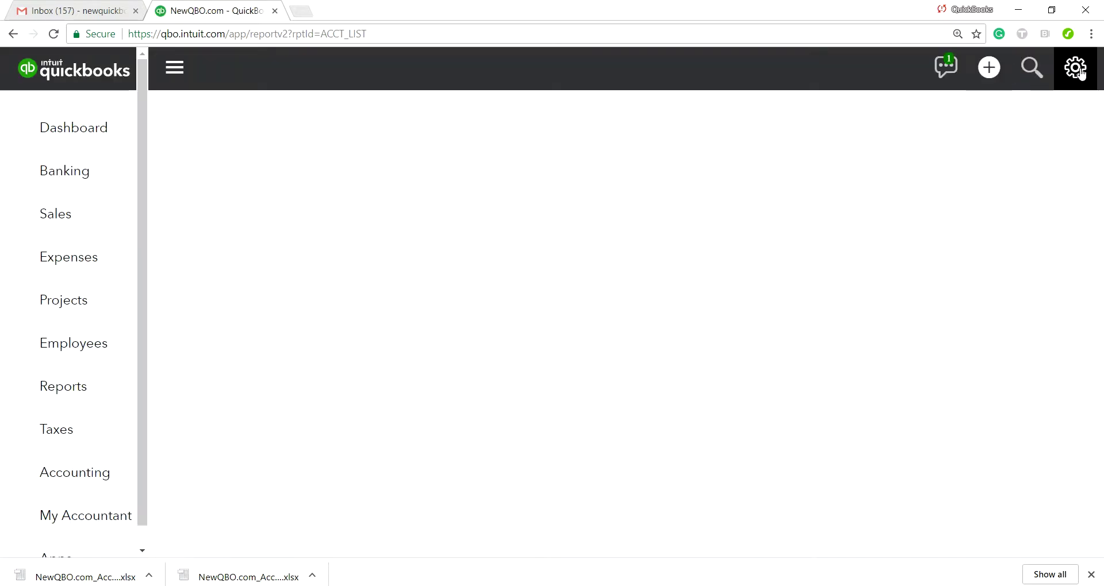
{"action": "left_click", "coordinate": [1075, 68]}
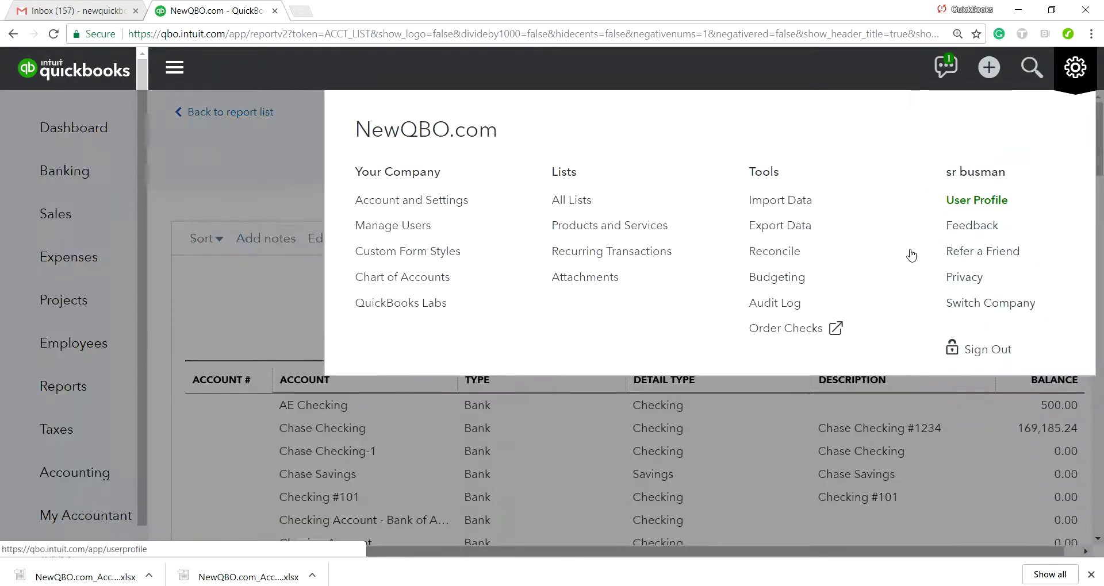
{"action": "left_click", "coordinate": [428, 202]}
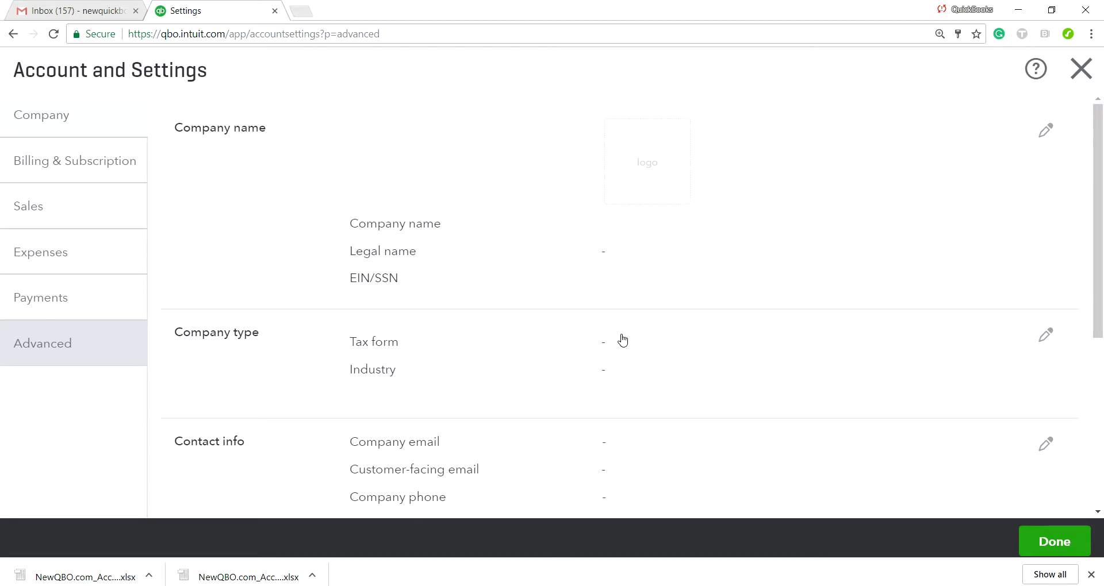
{"action": "left_click", "coordinate": [66, 345]}
{"action": "left_click", "coordinate": [693, 326]}
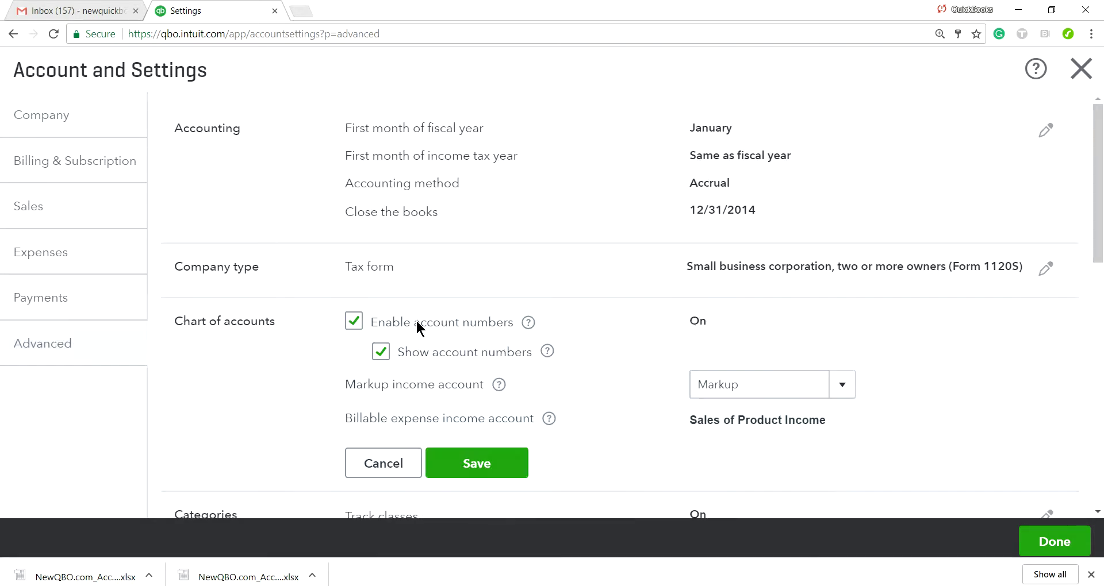
{"action": "left_click", "coordinate": [362, 316]}
{"action": "left_click", "coordinate": [477, 435]}
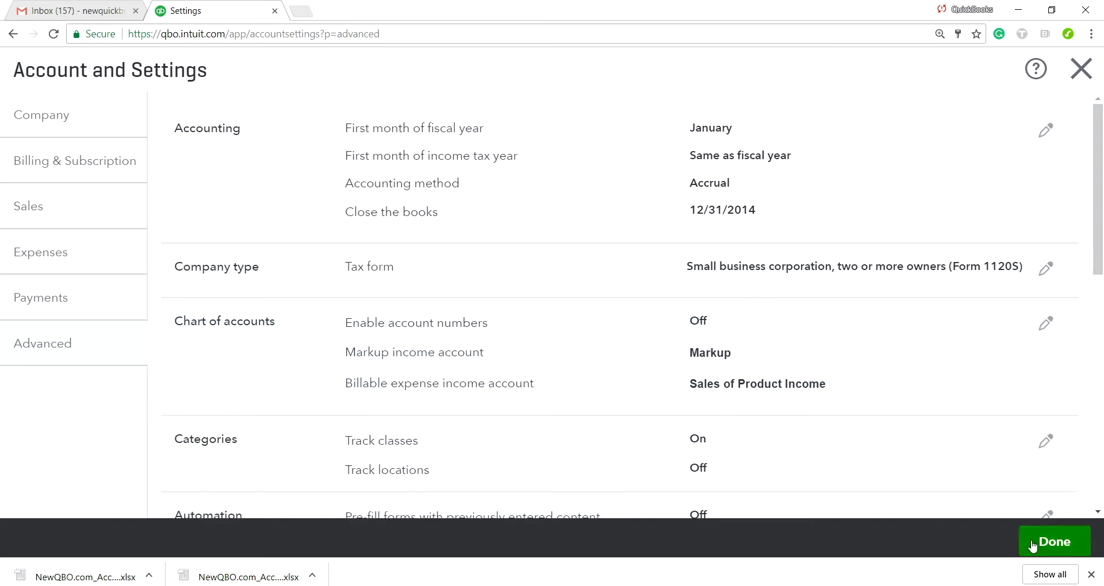
{"action": "left_click", "coordinate": [1062, 553]}
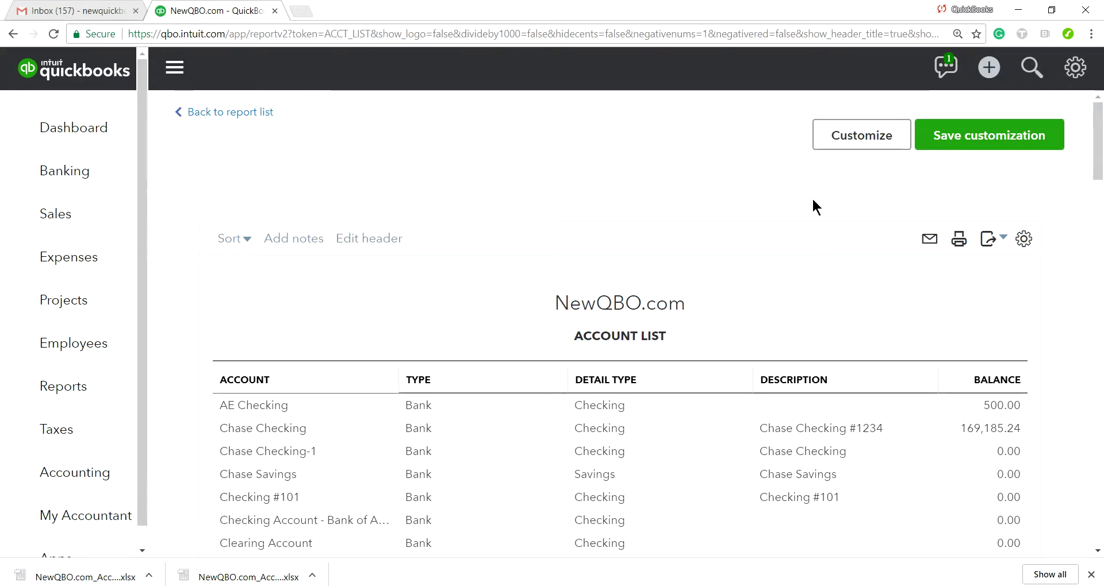
Return to the chart of accounts and run the account list report again
{"action": "left_click", "coordinate": [857, 139]}
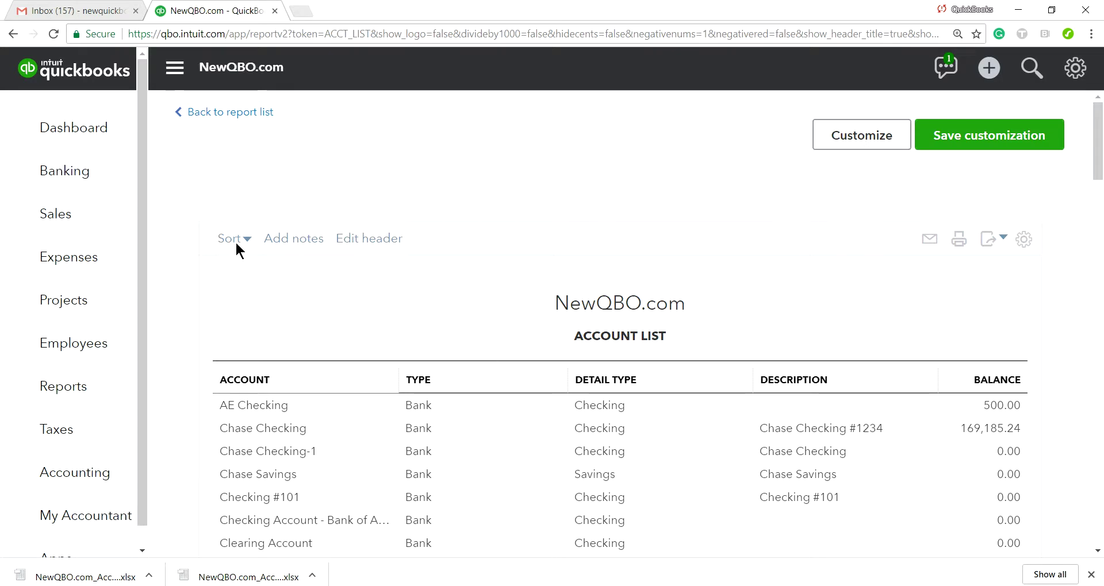
{"action": "left_click", "coordinate": [65, 480]}
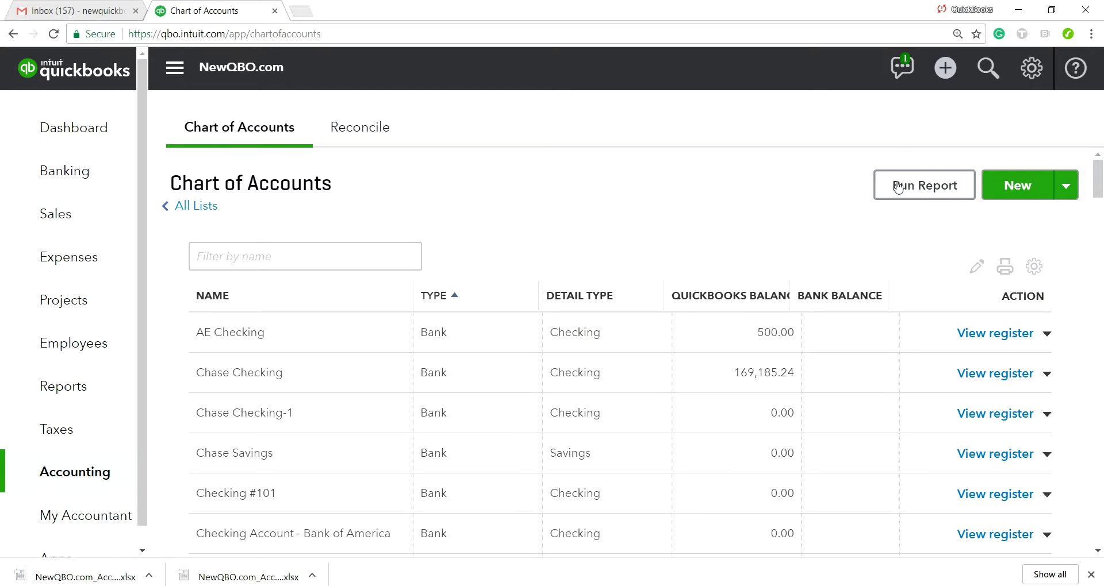
{"action": "left_click", "coordinate": [910, 187]}
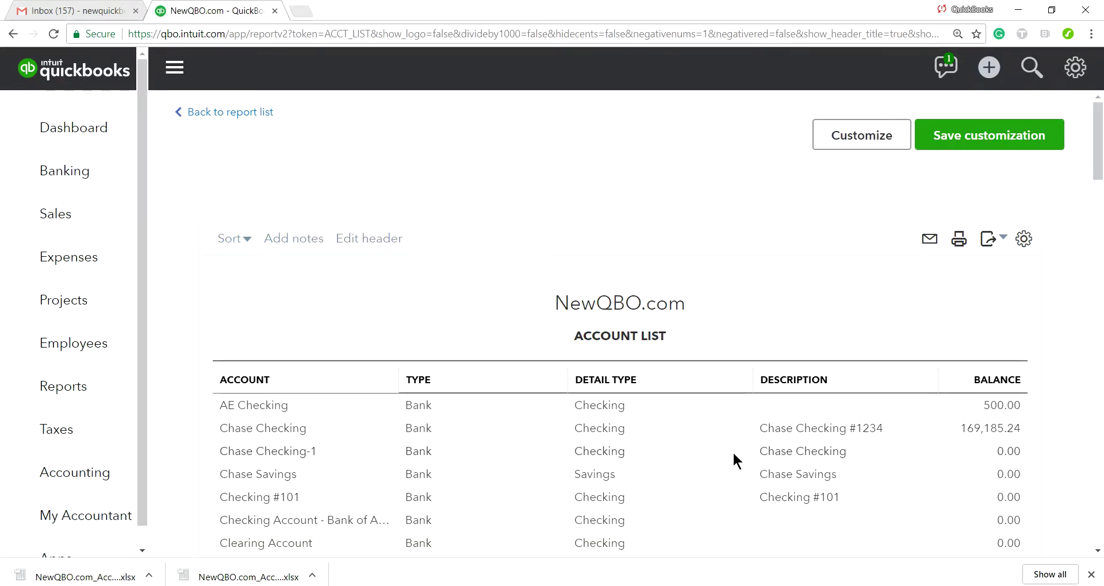
{"action": "scroll", "coordinate": [708, 432], "scroll_direction": "down", "scroll_amount": 2}
{"action": "scroll", "coordinate": [708, 432], "scroll_direction": "up", "scroll_amount": 2}
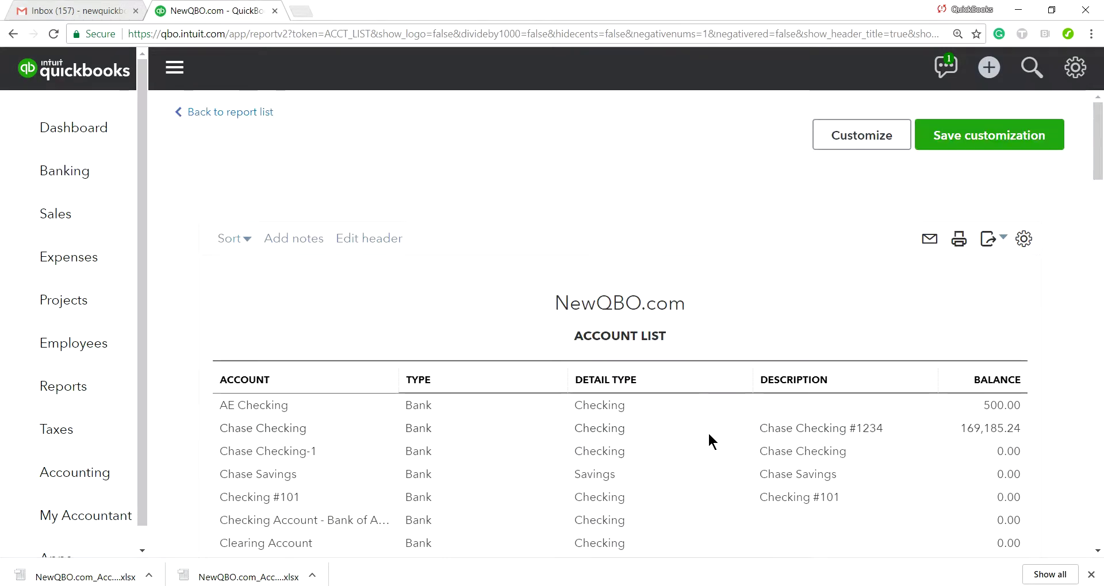
Remove the Balance and Description columns from the account list report, and run the customized report
{"action": "scroll", "coordinate": [708, 433], "scroll_direction": "down", "scroll_amount": 2}
{"action": "scroll", "coordinate": [711, 440], "scroll_direction": "down", "scroll_amount": 5}
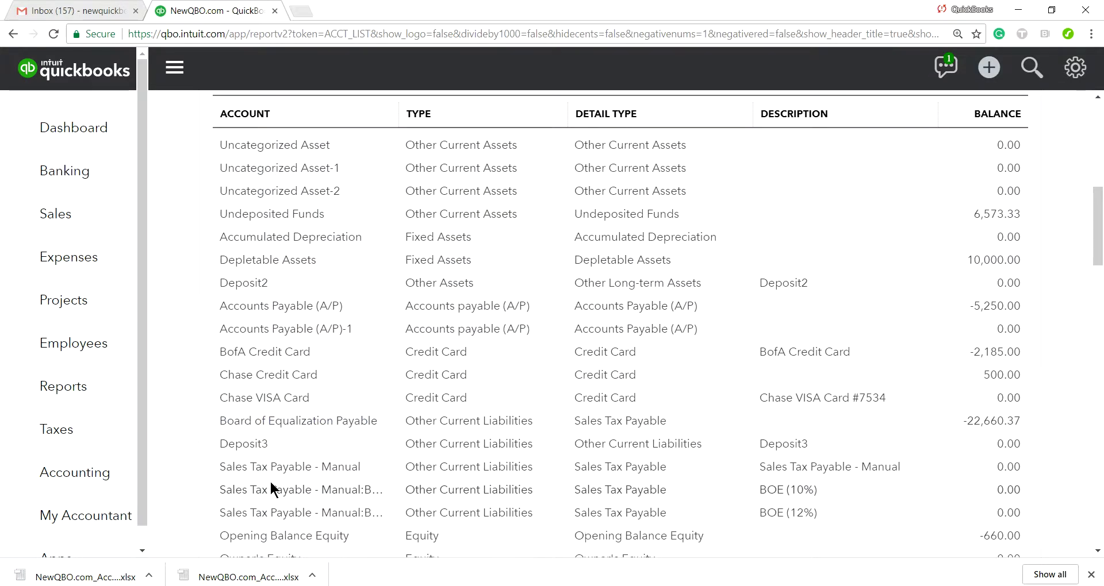
{"action": "scroll", "coordinate": [352, 467], "scroll_direction": "down", "scroll_amount": 5}
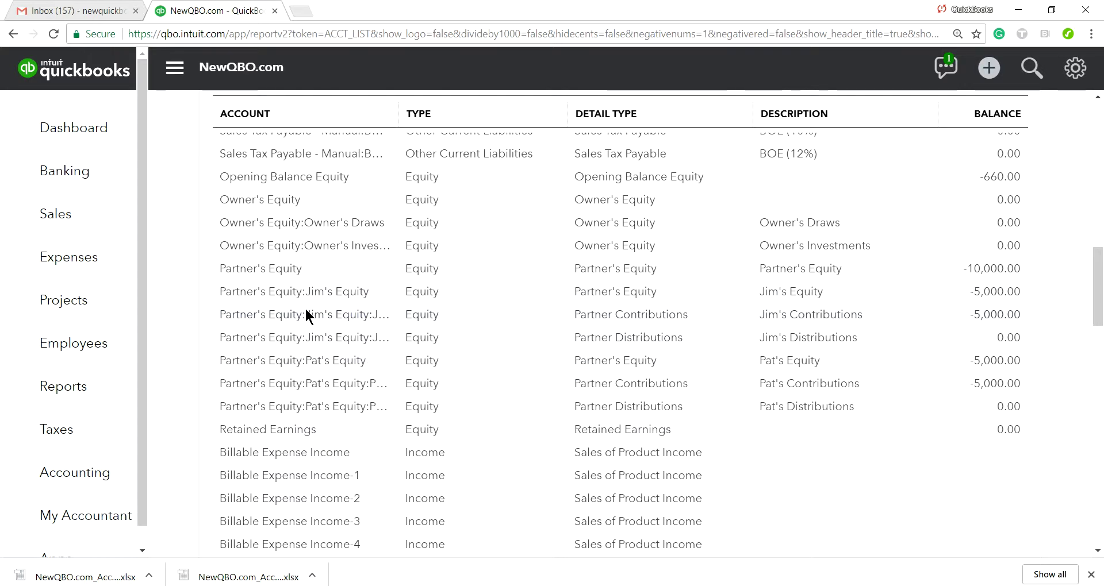
{"action": "scroll", "coordinate": [313, 299], "scroll_direction": "up", "scroll_amount": 4}
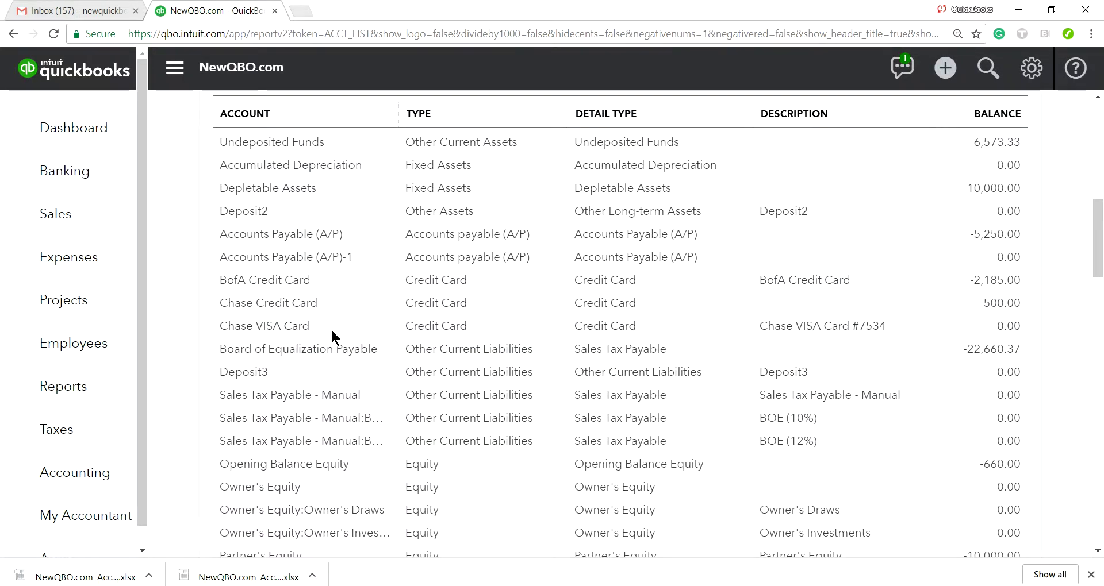
{"action": "scroll", "coordinate": [820, 313], "scroll_direction": "up", "scroll_amount": 8}
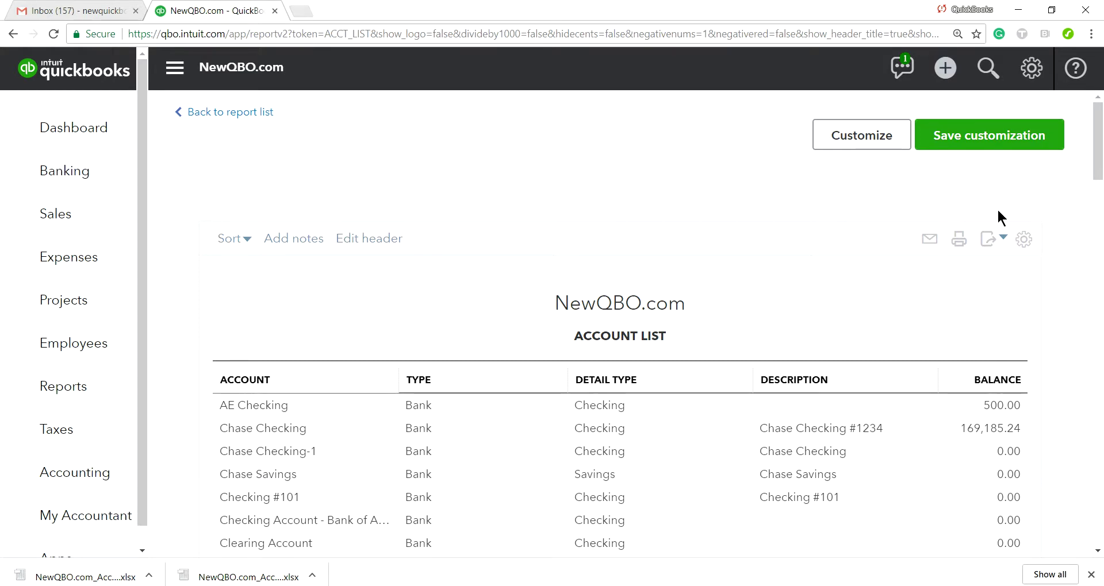
{"action": "left_click", "coordinate": [855, 139]}
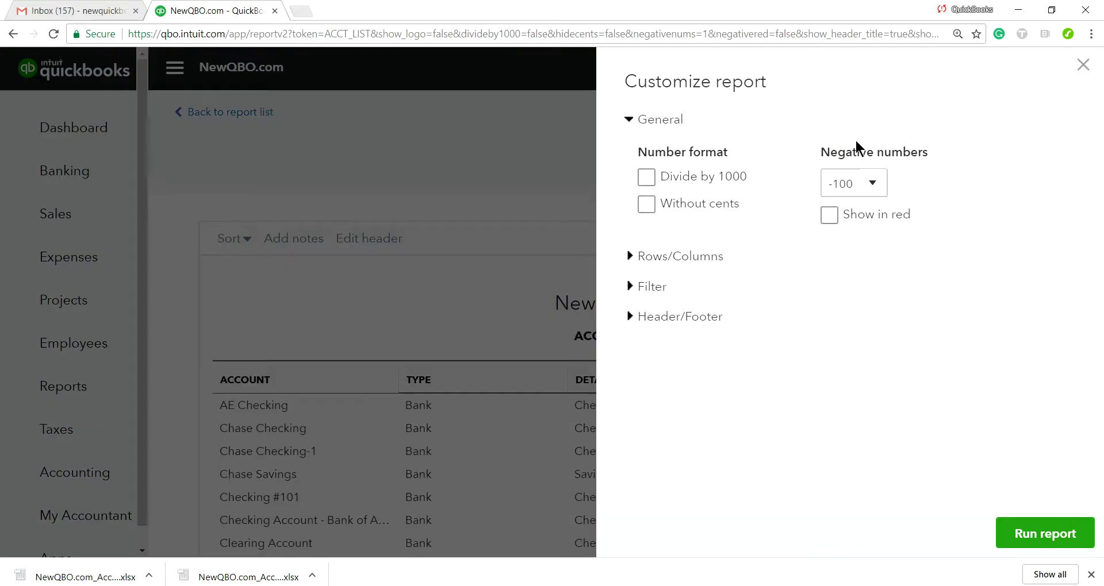
{"action": "left_click", "coordinate": [686, 258]}
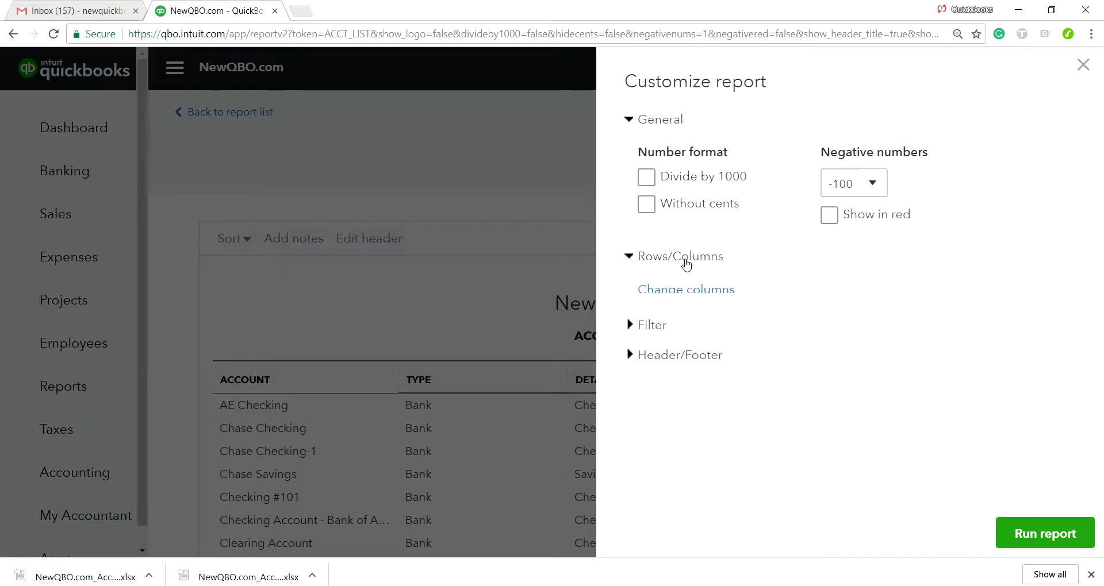
{"action": "left_click", "coordinate": [680, 291]}
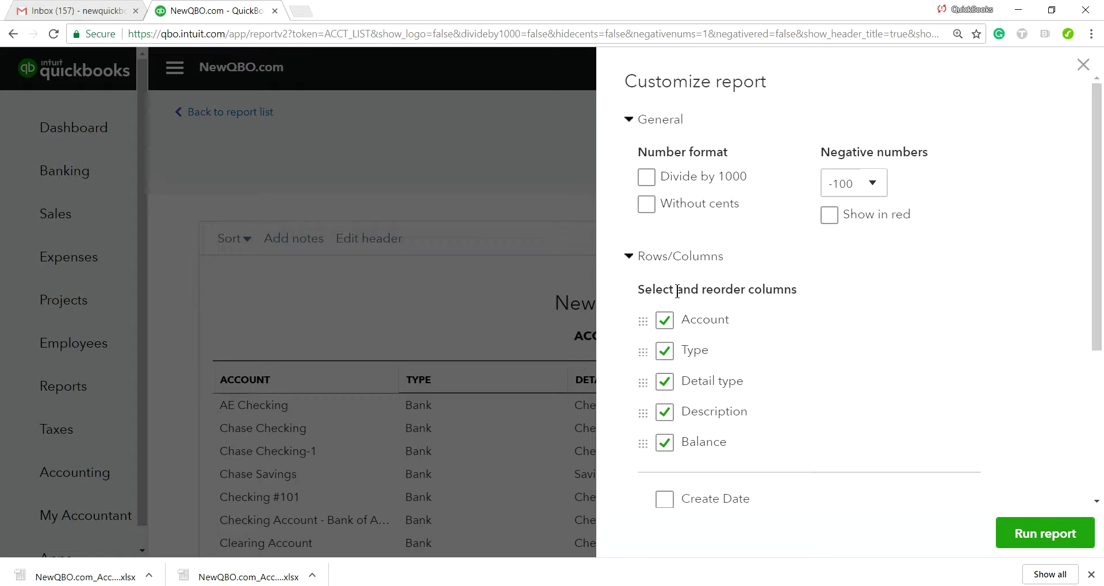
{"action": "left_click", "coordinate": [664, 444]}
{"action": "left_click", "coordinate": [664, 413]}
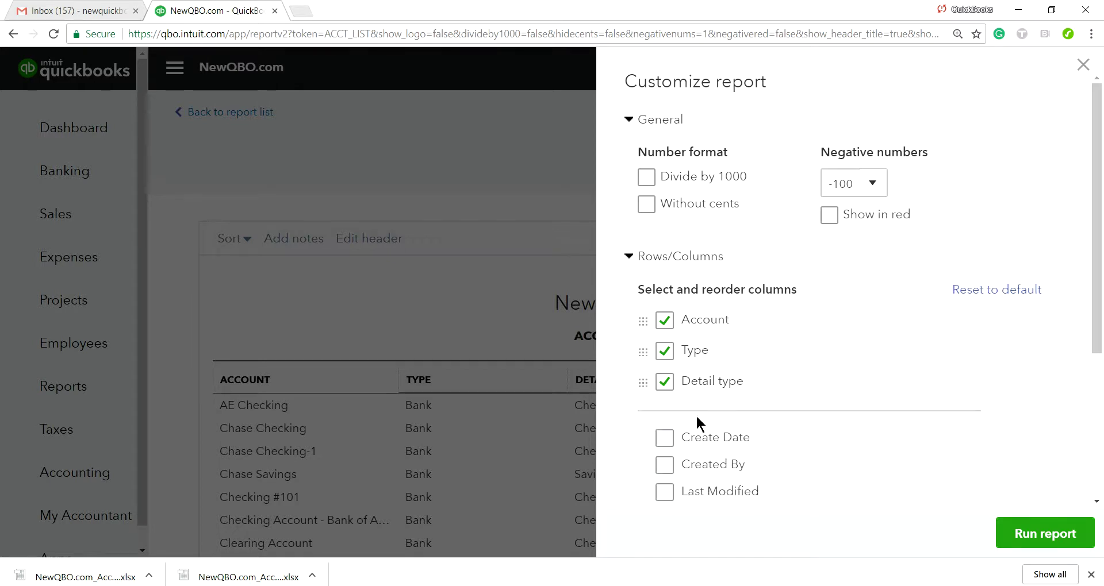
{"action": "left_click", "coordinate": [1011, 529]}
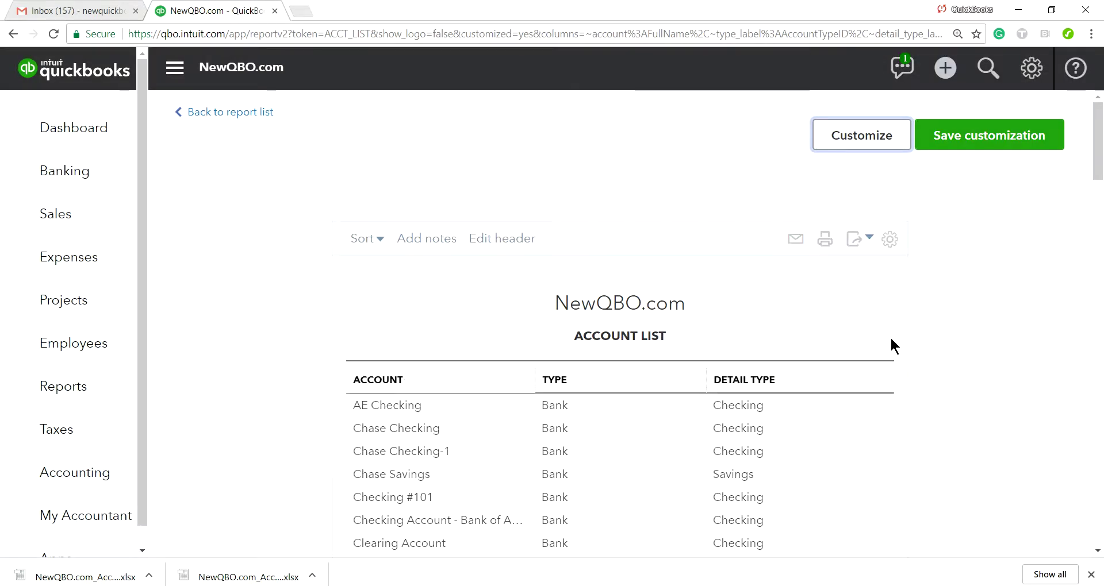
Check the customized account list report and export it to an Excel file
{"action": "scroll", "coordinate": [892, 340], "scroll_direction": "down", "scroll_amount": 5}
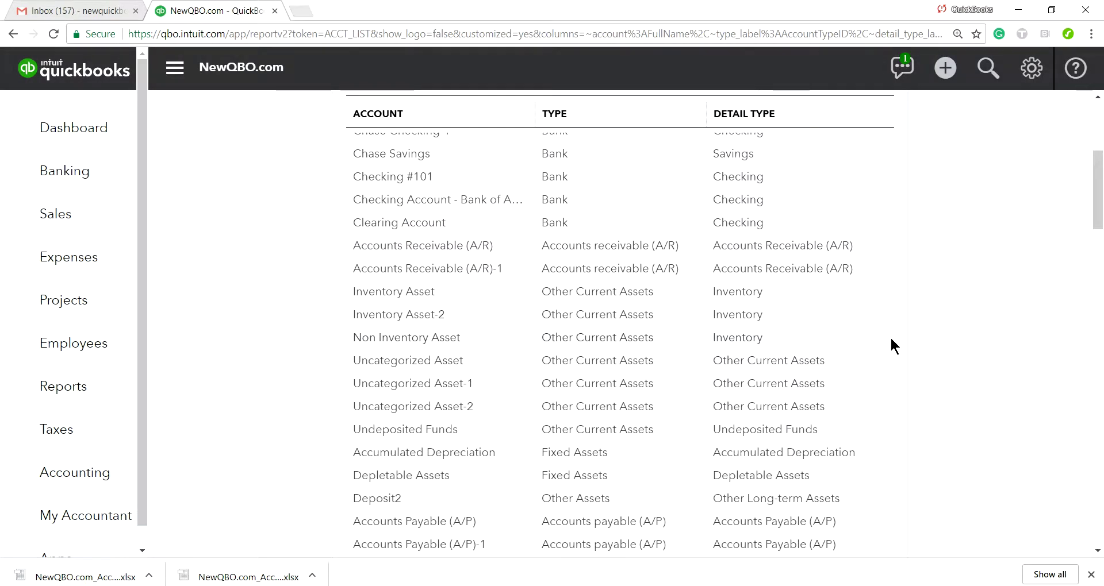
{"action": "scroll", "coordinate": [891, 340], "scroll_direction": "up", "scroll_amount": 5}
{"action": "left_click", "coordinate": [865, 241]}
{"action": "left_click", "coordinate": [765, 280]}
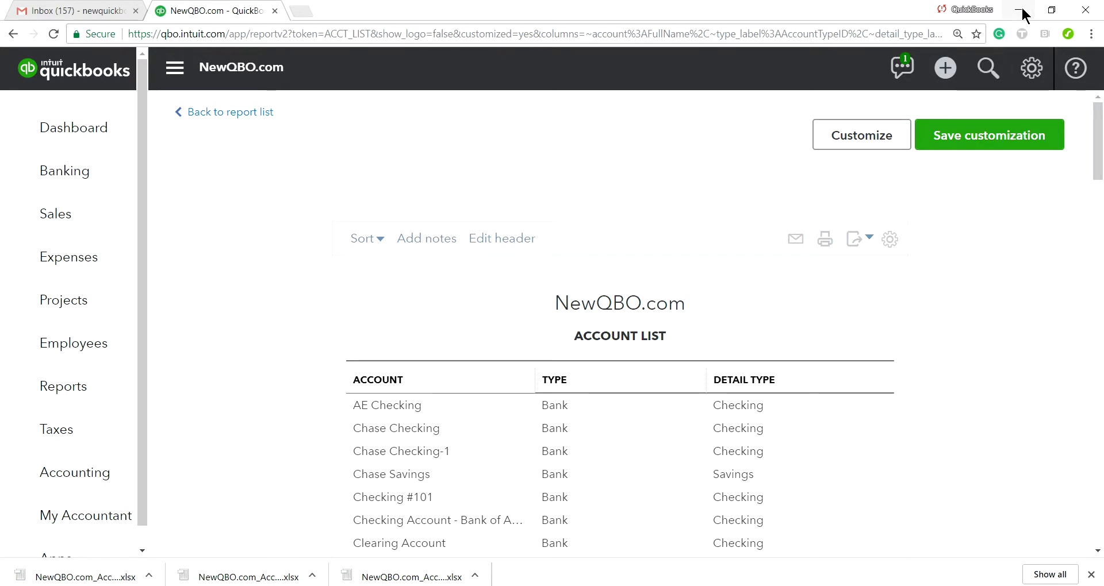
Switch to the coa1.xls spreadsheet in OpenOffice Calc and examine its account, type, detail type and description columns
{"action": "left_click", "coordinate": [621, 573]}
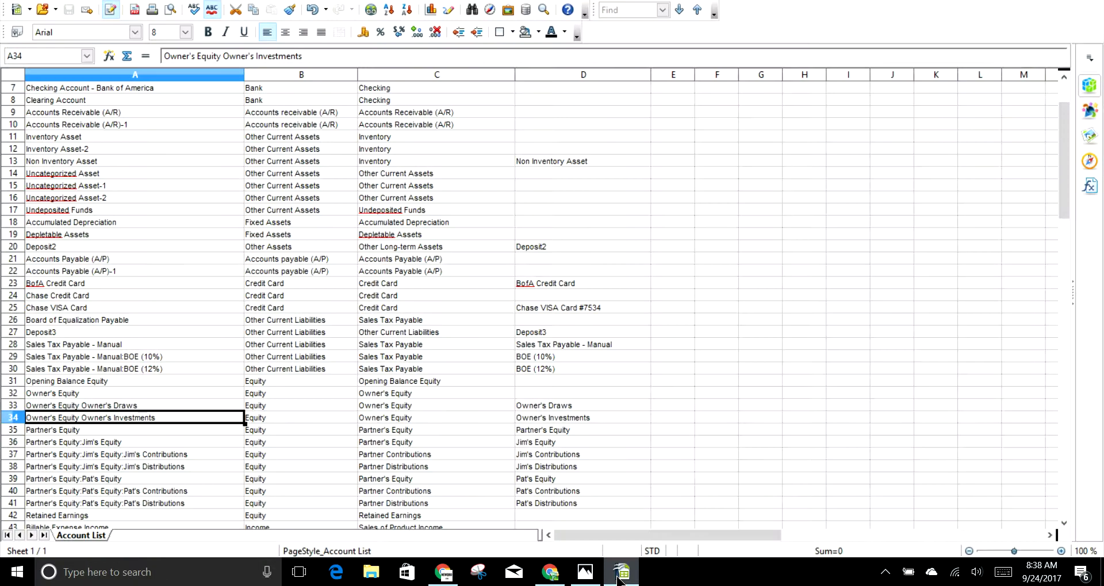
{"action": "scroll", "coordinate": [702, 259], "scroll_direction": "up", "scroll_amount": 2}
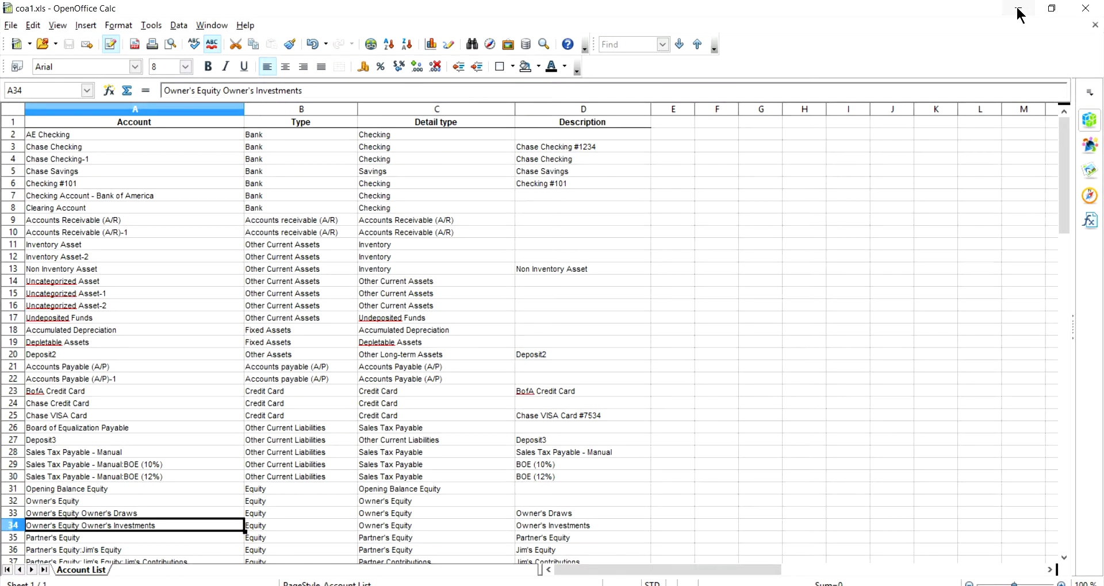
{"action": "left_click", "coordinate": [1018, 11]}
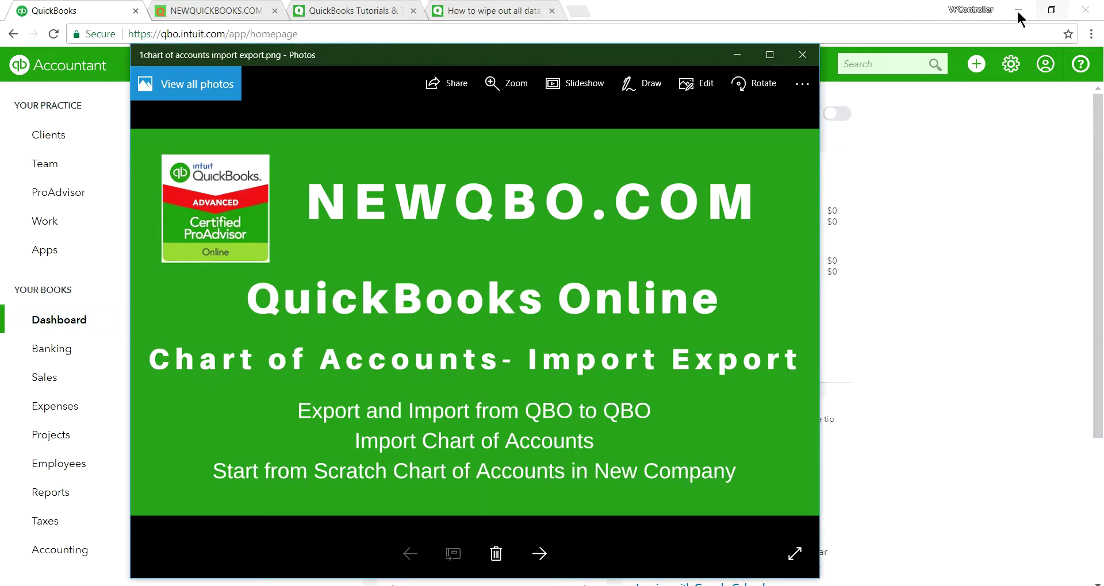
Minimize the open windows to reveal the desktop, and move the coa1.xls file to an empty area of it
{"action": "left_click", "coordinate": [1016, 11]}
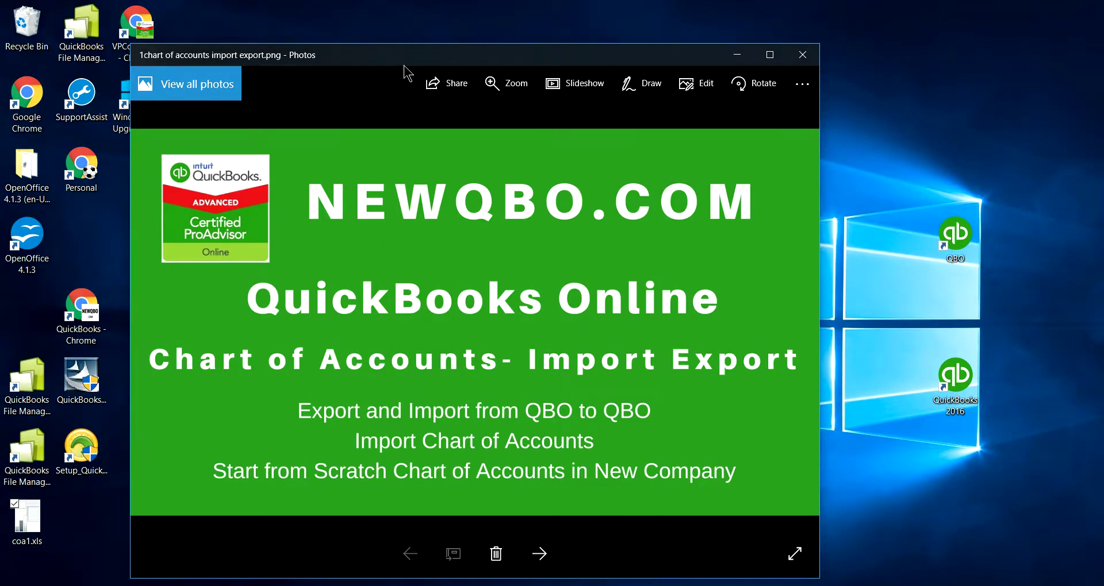
{"action": "left_click_drag", "start_coordinate": [407, 72], "coordinate": [594, 37]}
{"action": "left_click_drag", "start_coordinate": [26, 520], "coordinate": [246, 239]}
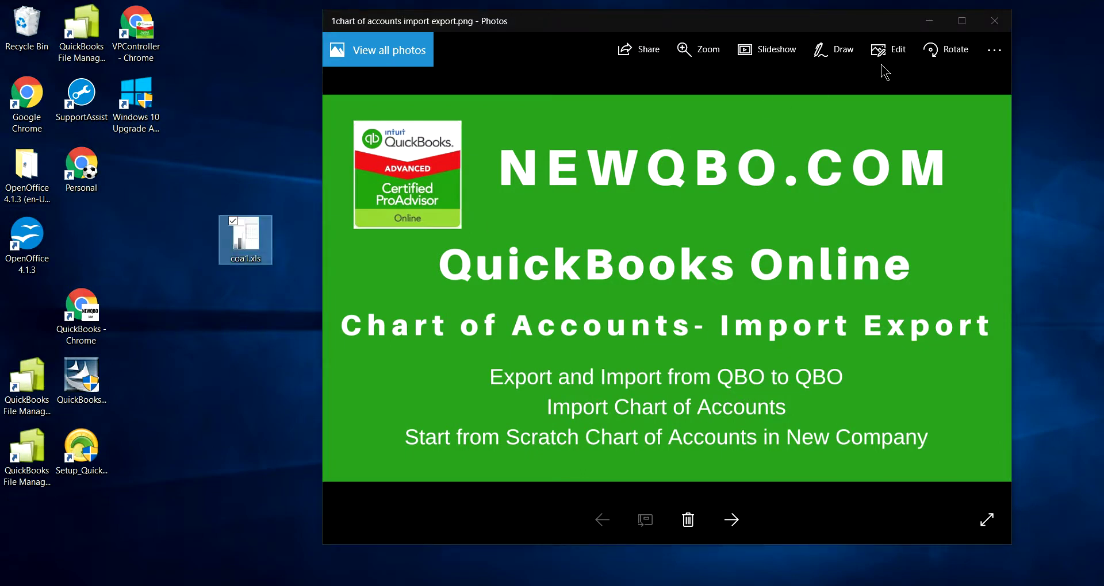
{"action": "left_click", "coordinate": [929, 24]}
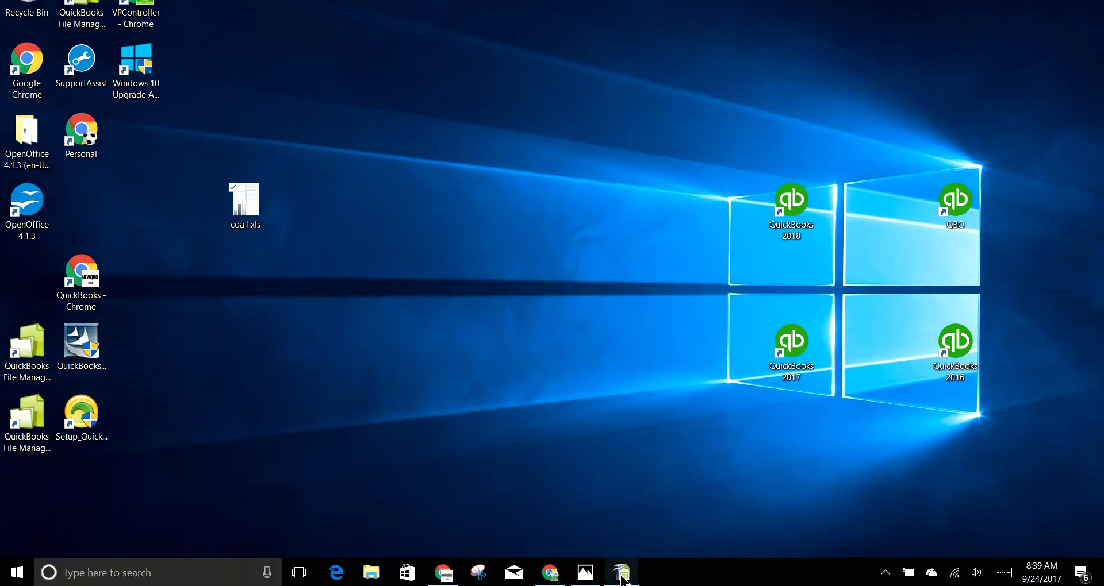
In OpenOffice Calc, replace the colon in the account name in cell A36 of coa1.xls with a space, and save the file
{"action": "left_click", "coordinate": [621, 573]}
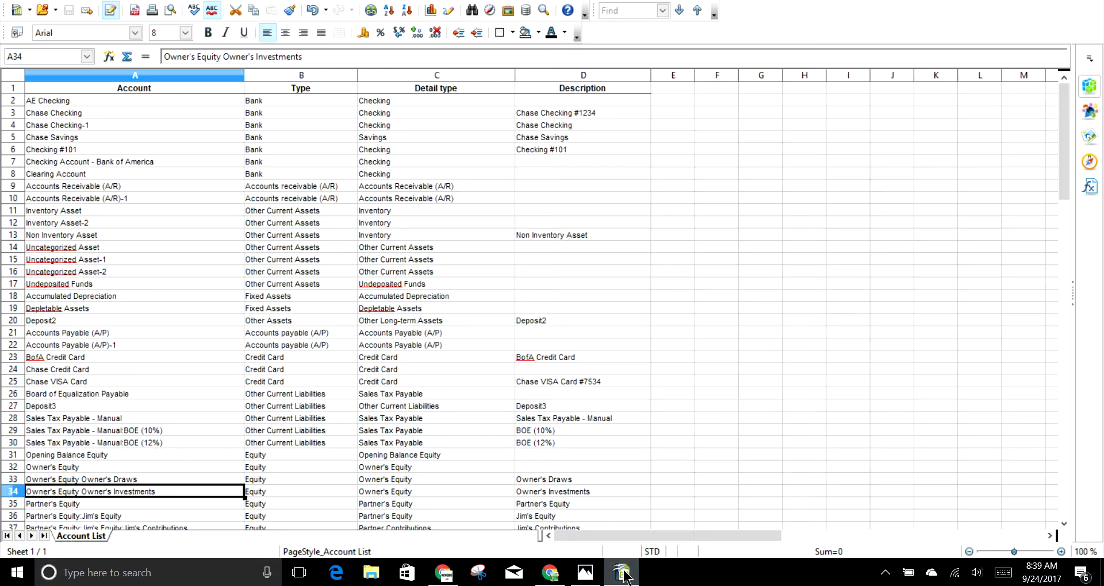
{"action": "scroll", "coordinate": [173, 367], "scroll_direction": "down", "scroll_amount": 2}
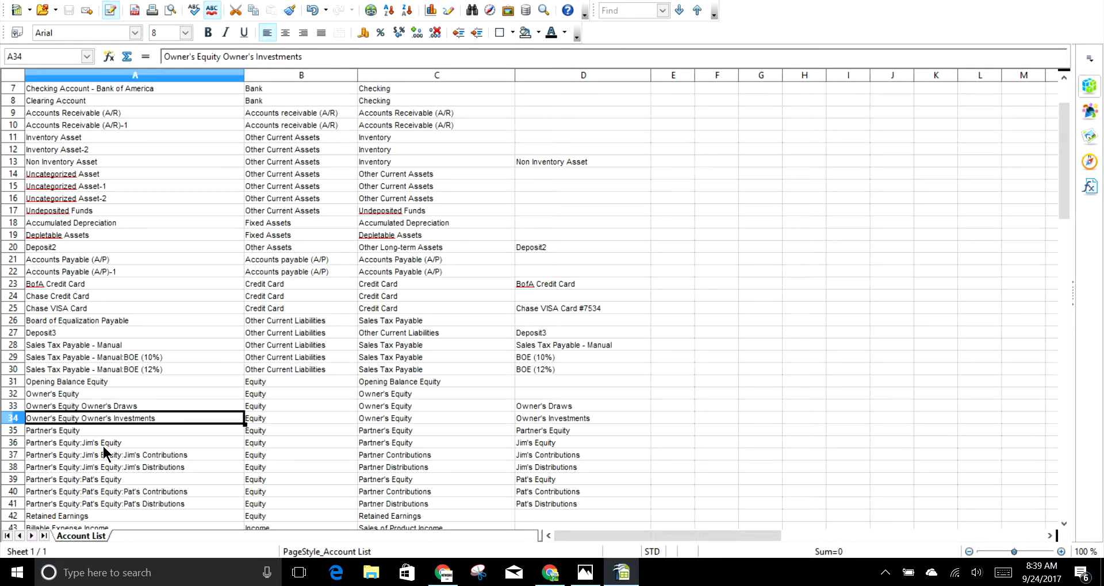
{"action": "scroll", "coordinate": [104, 454], "scroll_direction": "down", "scroll_amount": 2}
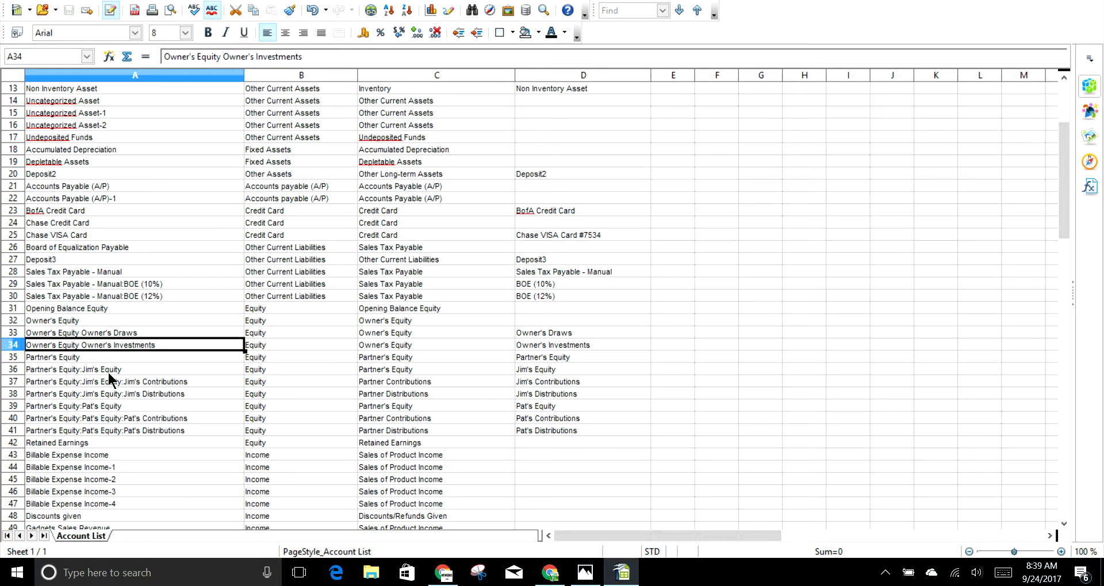
{"action": "left_click", "coordinate": [109, 374]}
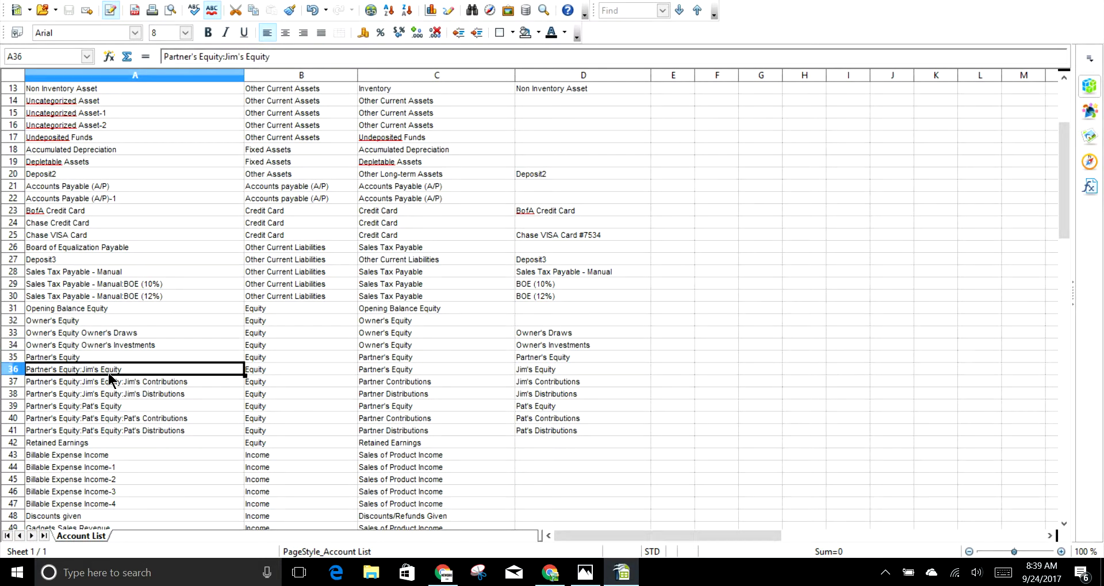
{"action": "left_click", "coordinate": [227, 56]}
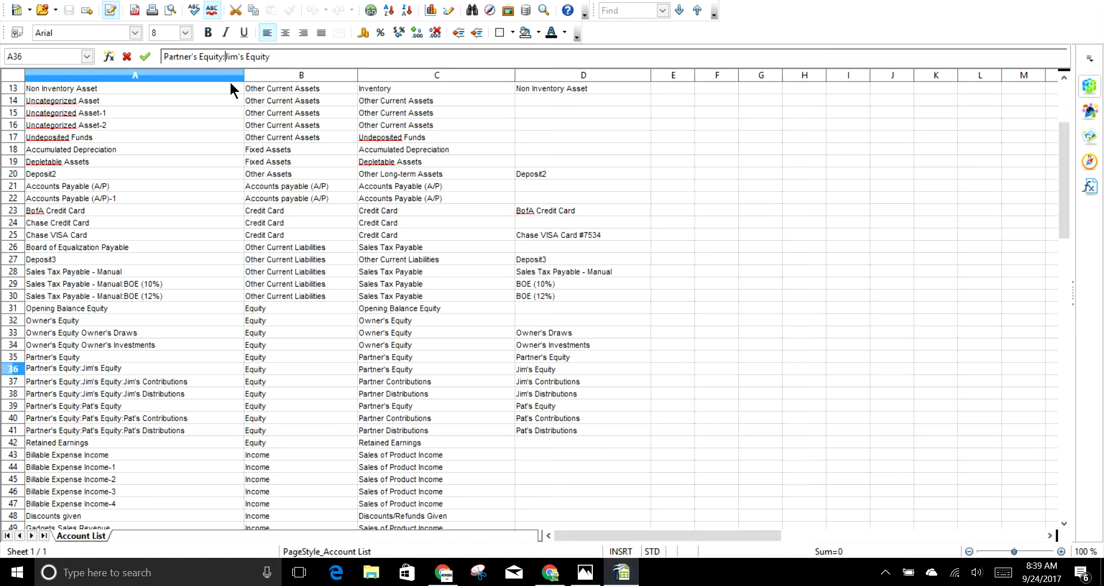
{"action": "key", "text": "BackSpace"}
{"action": "scroll", "coordinate": [230, 81], "scroll_direction": "up", "scroll_amount": 2}
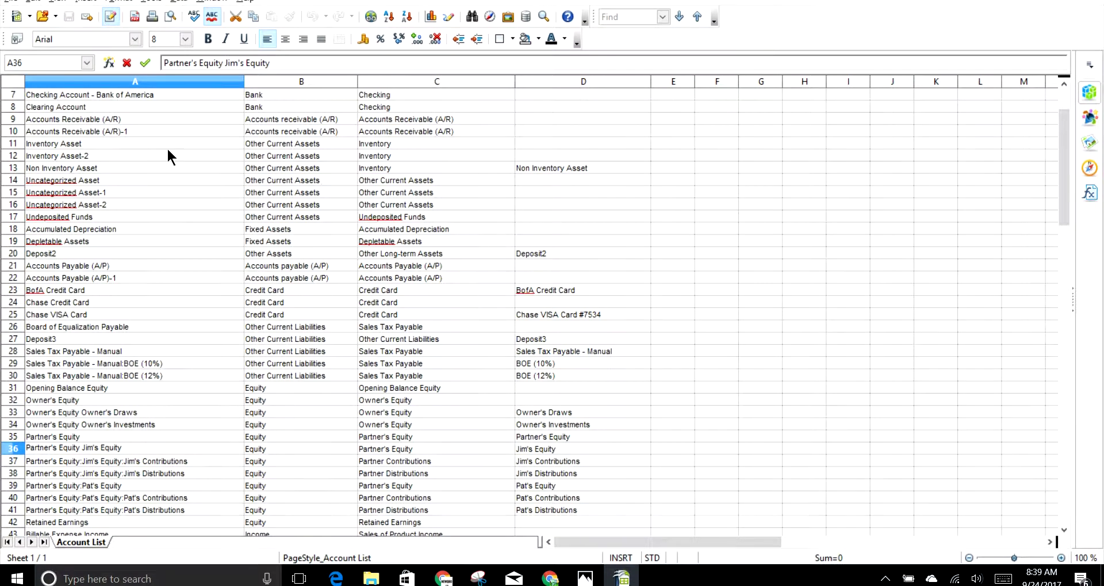
{"action": "left_click", "coordinate": [168, 155]}
{"action": "left_click", "coordinate": [67, 24]}
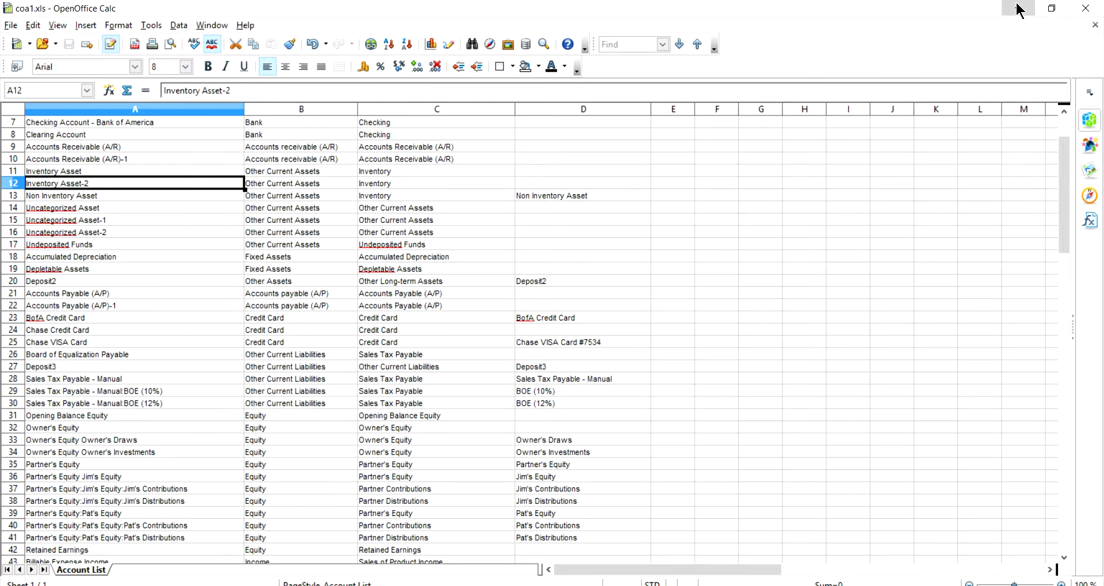
Switch to the new company in QuickBooks Online Accountant and start an account import from its chart of accounts
{"action": "left_click", "coordinate": [1019, 10]}
{"action": "left_click", "coordinate": [551, 572]}
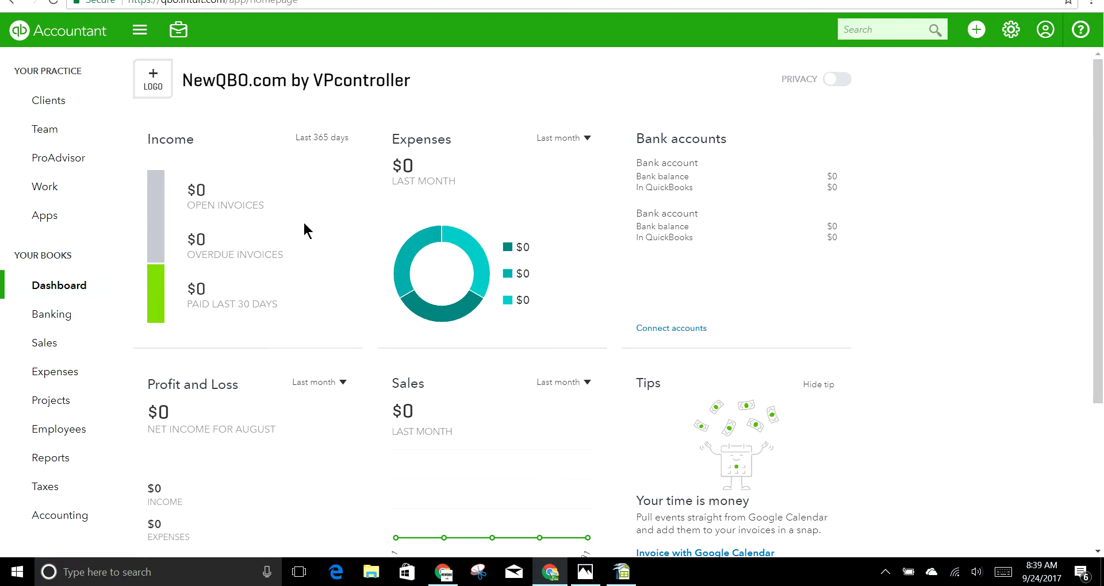
{"action": "left_click", "coordinate": [61, 513]}
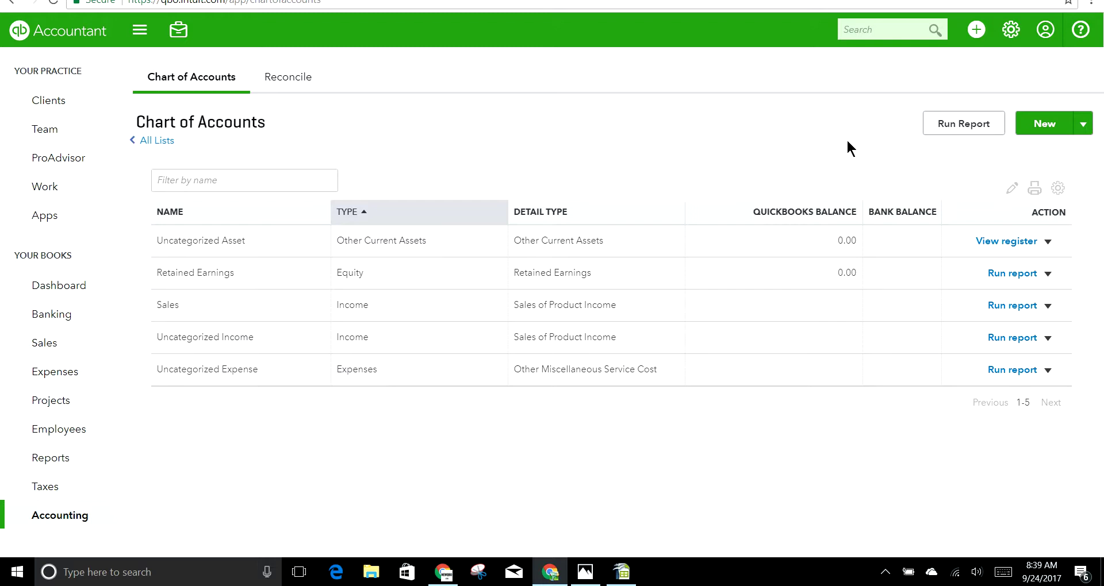
{"action": "left_click", "coordinate": [1083, 126]}
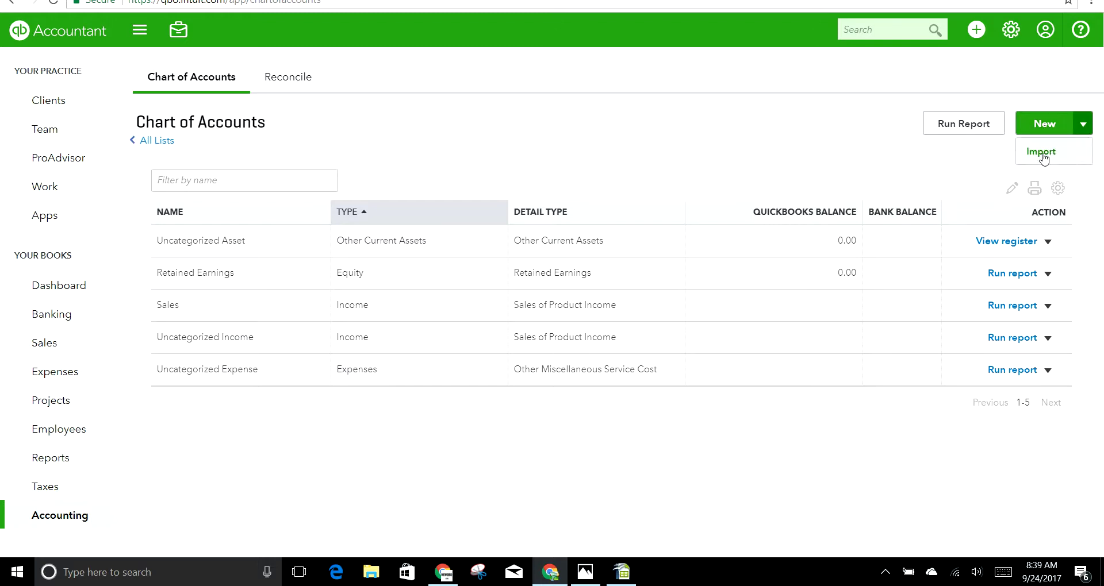
{"action": "left_click", "coordinate": [1041, 153]}
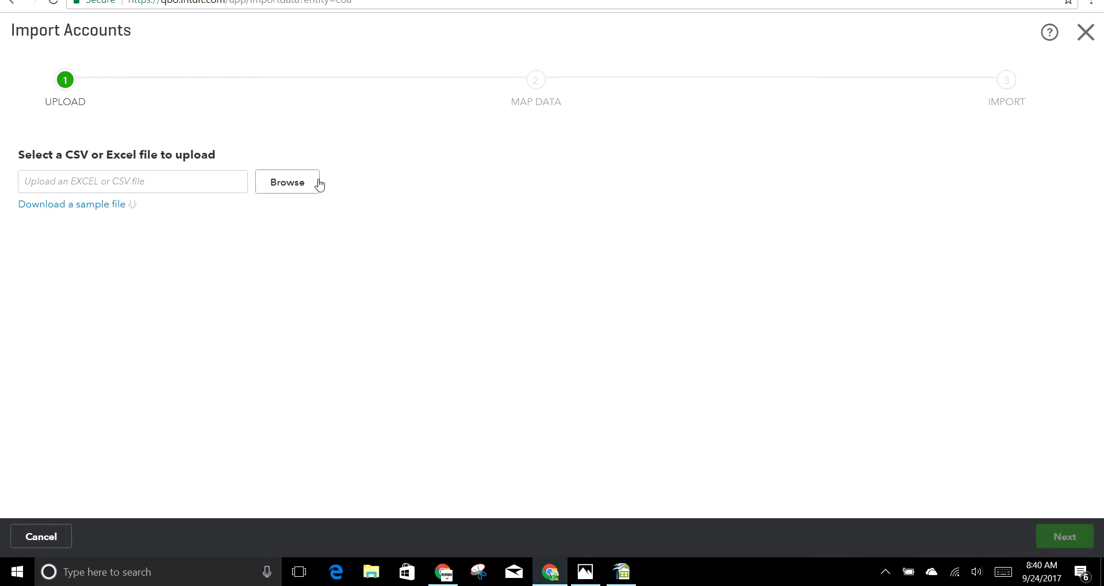
Upload the coa1.xls file from the desktop and continue to the field mapping
{"action": "left_click", "coordinate": [297, 183]}
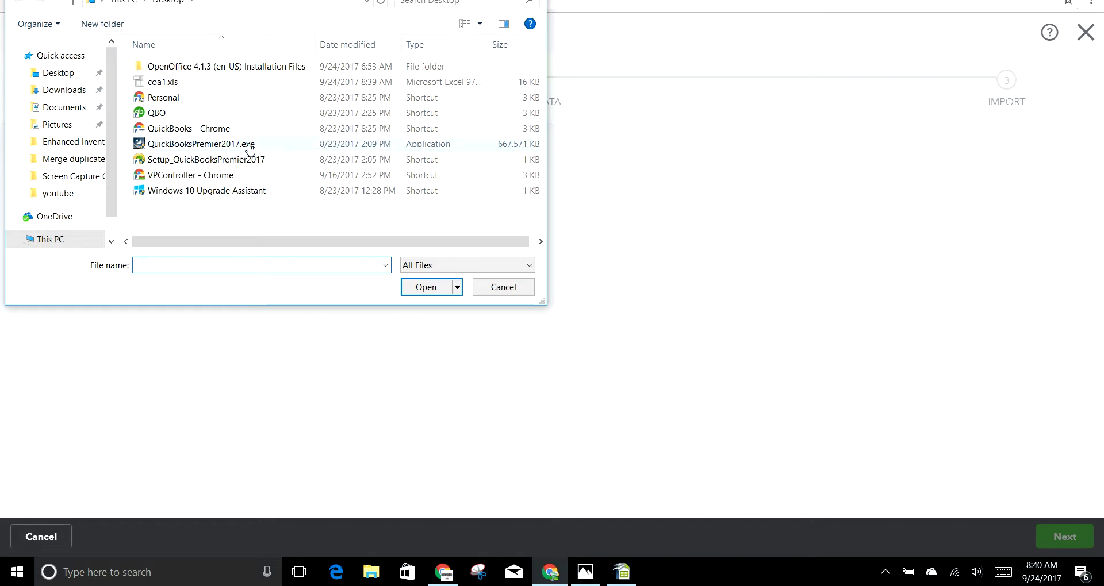
{"action": "left_click", "coordinate": [171, 85]}
{"action": "double_click", "coordinate": [171, 85]}
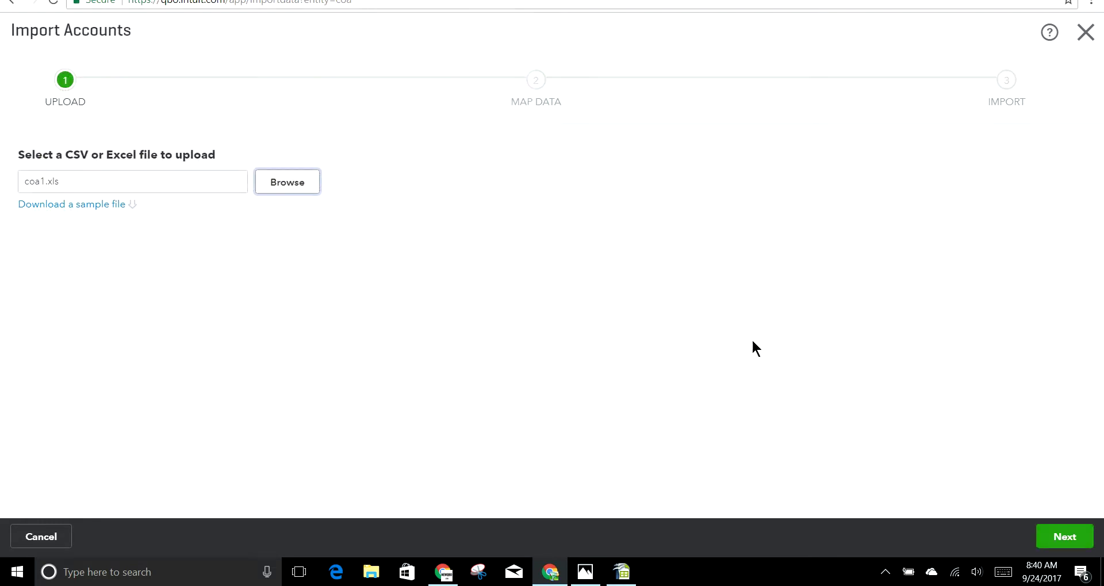
{"action": "left_click", "coordinate": [1062, 538]}
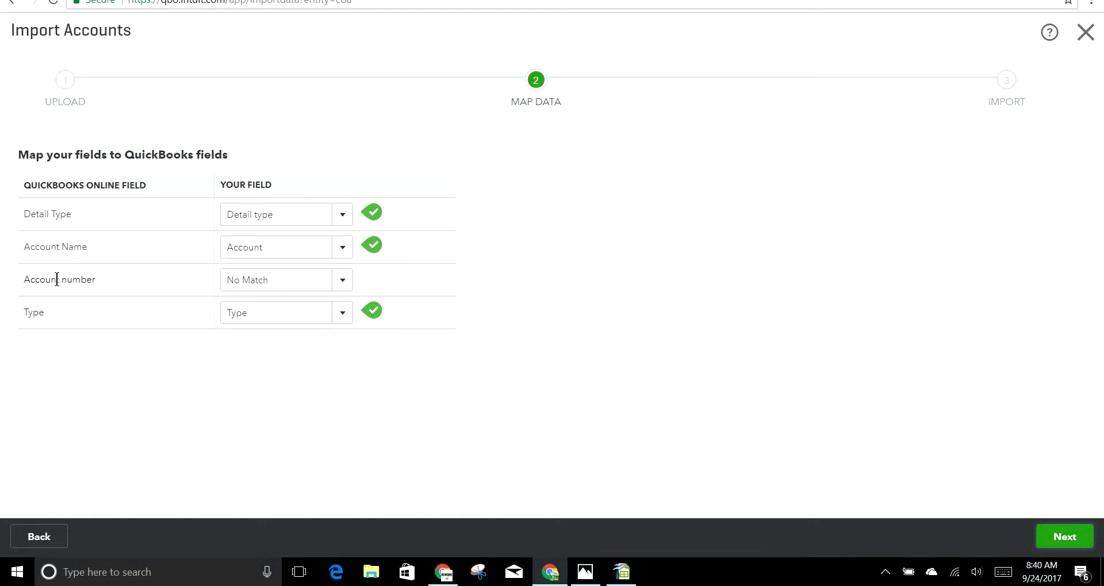
Check the field choices for Account number, leave it as No Match, and proceed to the import review
{"action": "left_click_drag", "start_coordinate": [24, 278], "coordinate": [102, 281]}
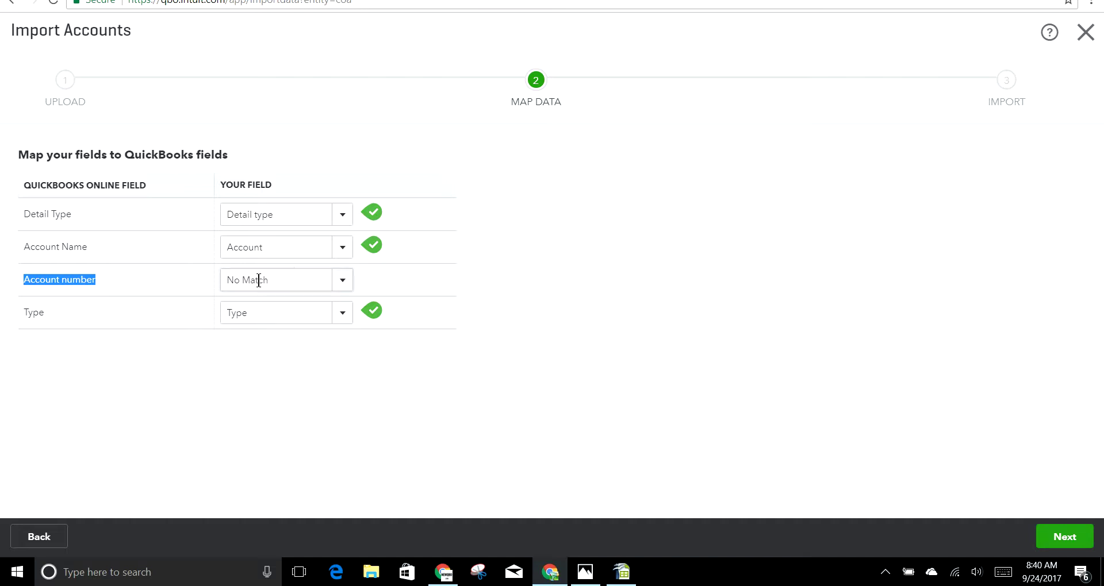
{"action": "left_click", "coordinate": [343, 281]}
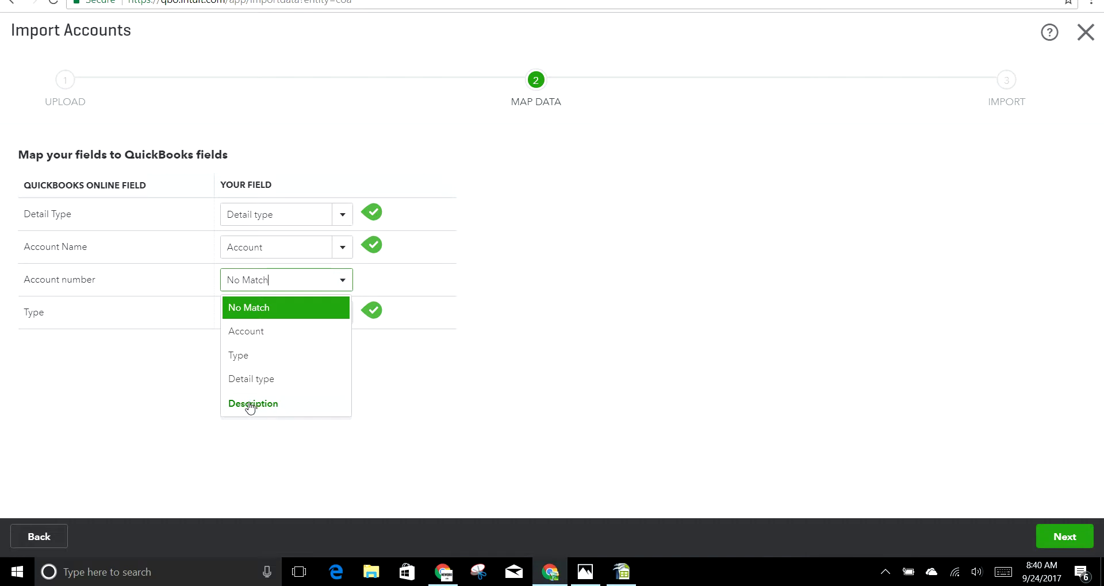
{"action": "left_click", "coordinate": [174, 343]}
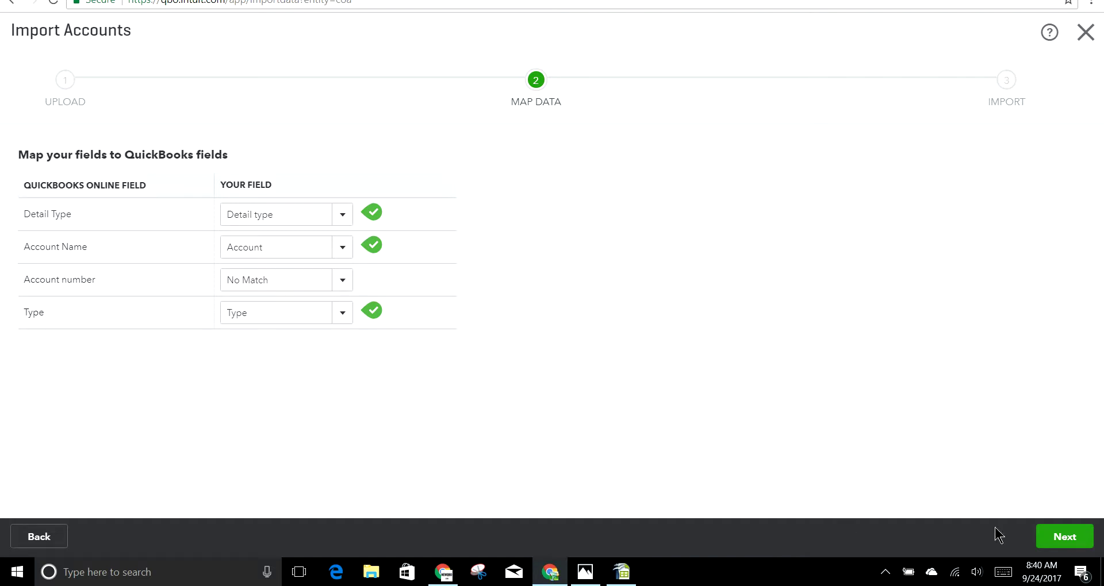
{"action": "left_click", "coordinate": [1065, 537]}
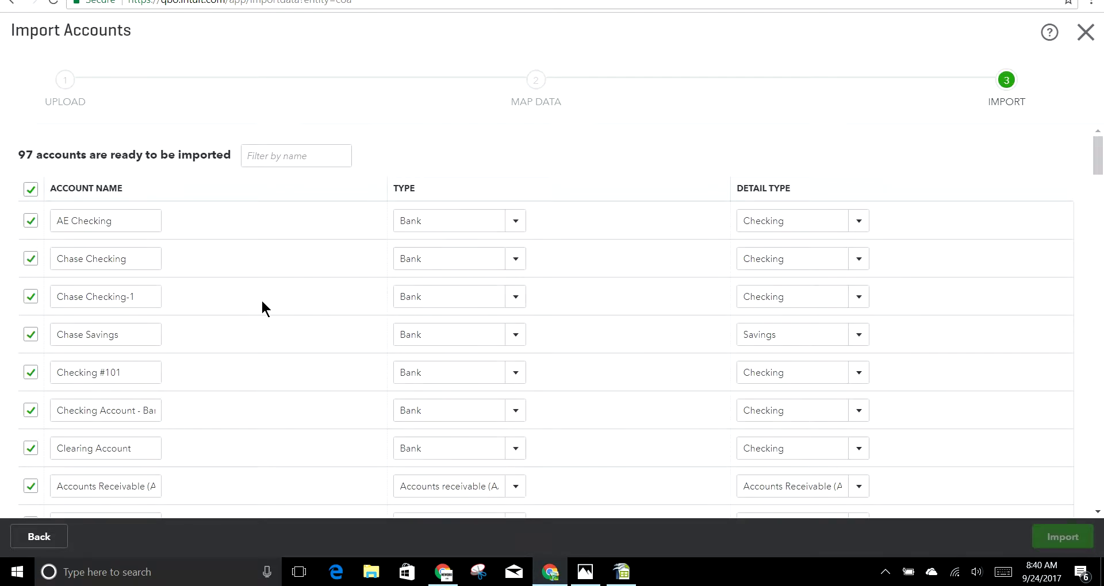
Review the accounts ready for import, deselect all of them, and select AE Checking
{"action": "scroll", "coordinate": [262, 302], "scroll_direction": "down", "scroll_amount": 15}
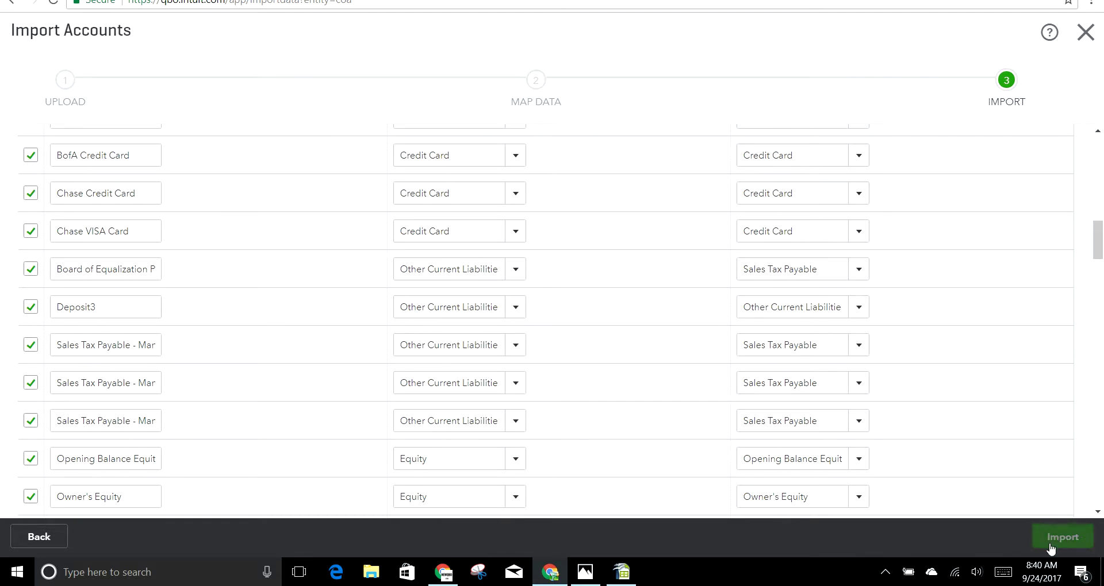
{"action": "scroll", "coordinate": [298, 342], "scroll_direction": "up", "scroll_amount": 5}
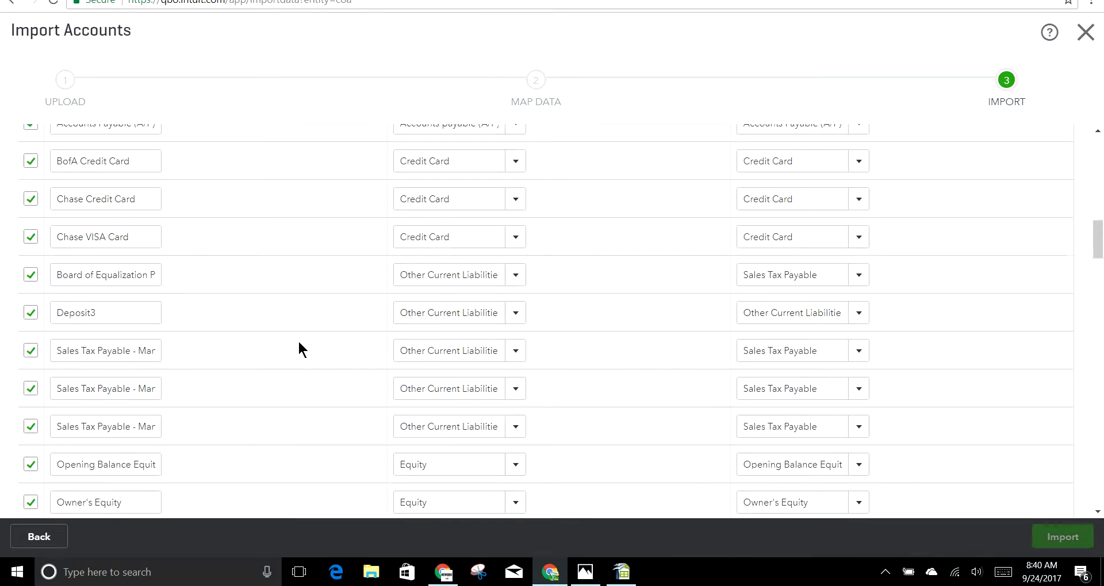
{"action": "scroll", "coordinate": [279, 337], "scroll_direction": "up", "scroll_amount": 4}
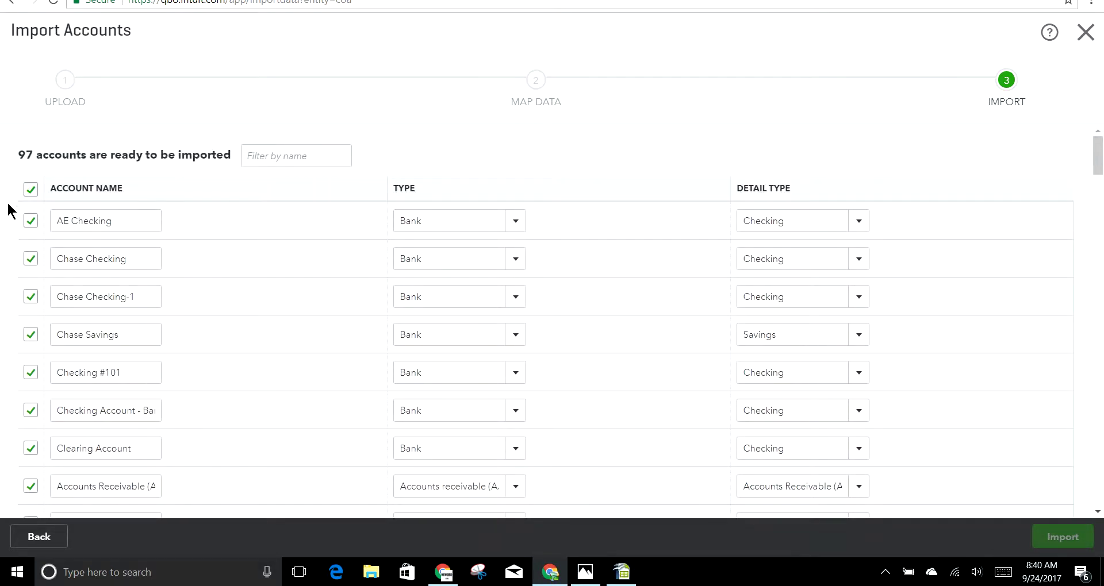
{"action": "left_click", "coordinate": [29, 190]}
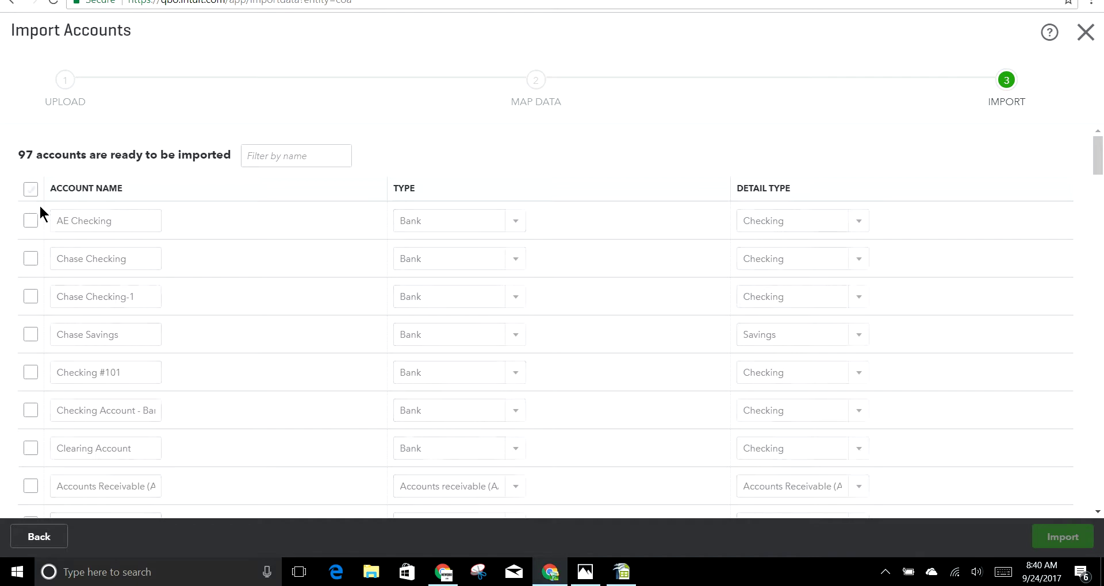
{"action": "left_click", "coordinate": [32, 222]}
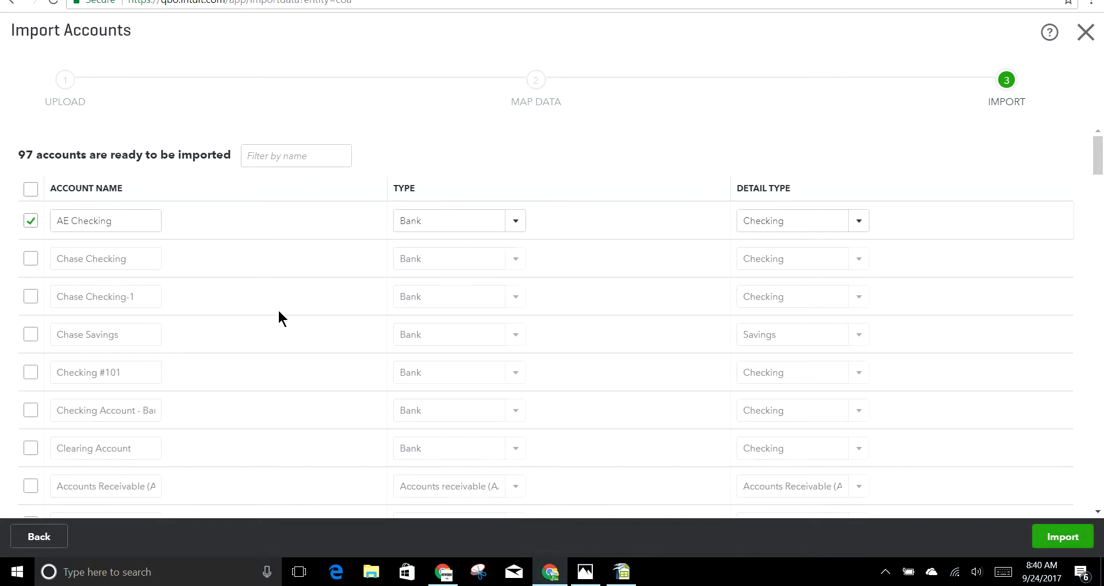
Add Deposit2 and Labor - COS to the selection and import the selected accounts
{"action": "scroll", "coordinate": [278, 308], "scroll_direction": "down", "scroll_amount": 5}
{"action": "scroll", "coordinate": [279, 312], "scroll_direction": "down", "scroll_amount": 4}
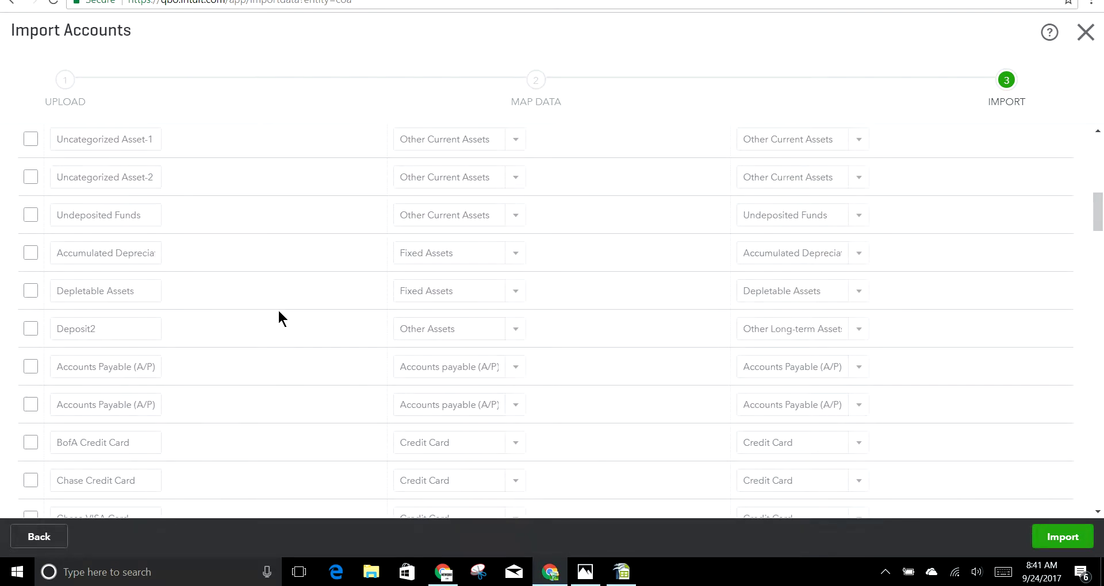
{"action": "left_click", "coordinate": [30, 329]}
{"action": "scroll", "coordinate": [247, 322], "scroll_direction": "down", "scroll_amount": 9}
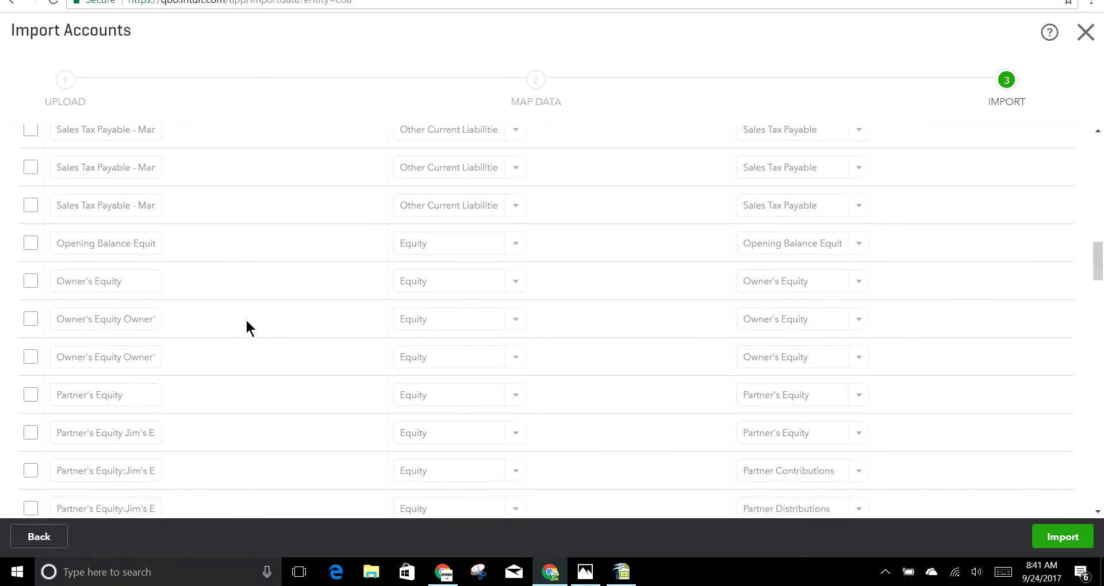
{"action": "scroll", "coordinate": [247, 321], "scroll_direction": "down", "scroll_amount": 20}
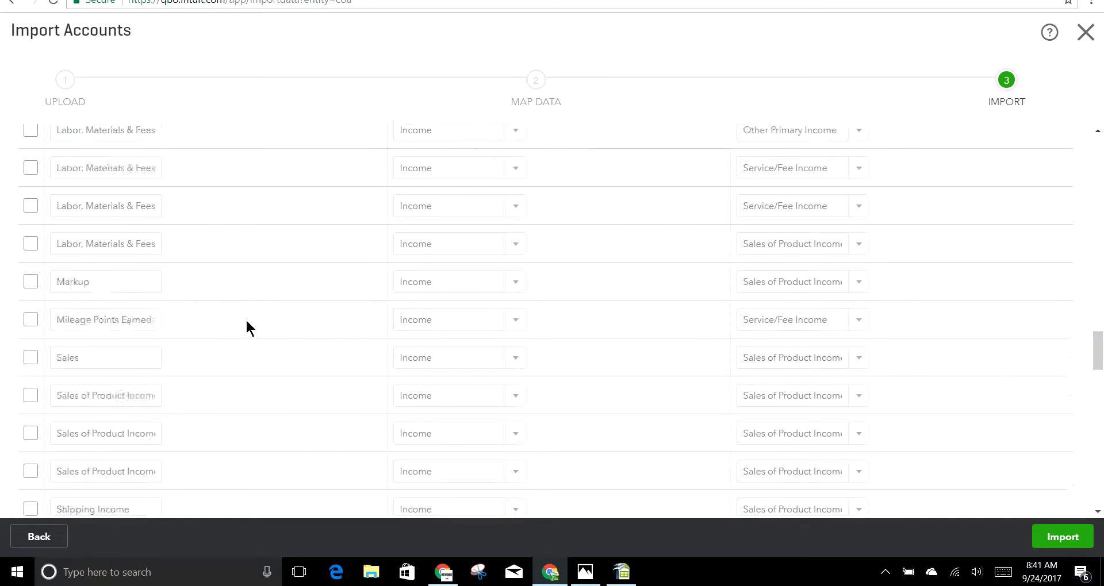
{"action": "scroll", "coordinate": [246, 322], "scroll_direction": "down", "scroll_amount": 8}
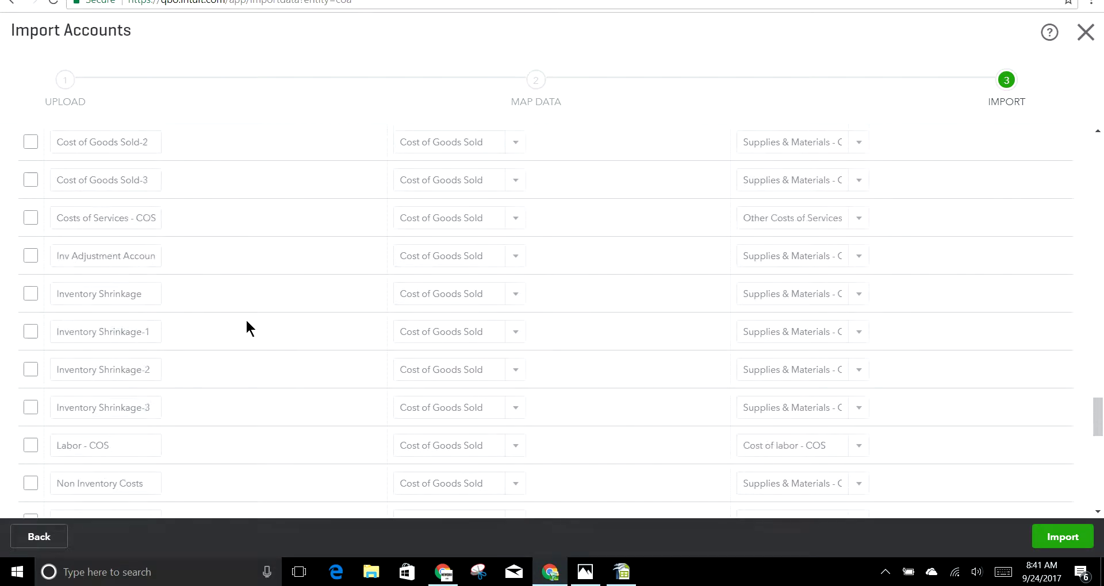
{"action": "scroll", "coordinate": [246, 322], "scroll_direction": "down", "scroll_amount": 2}
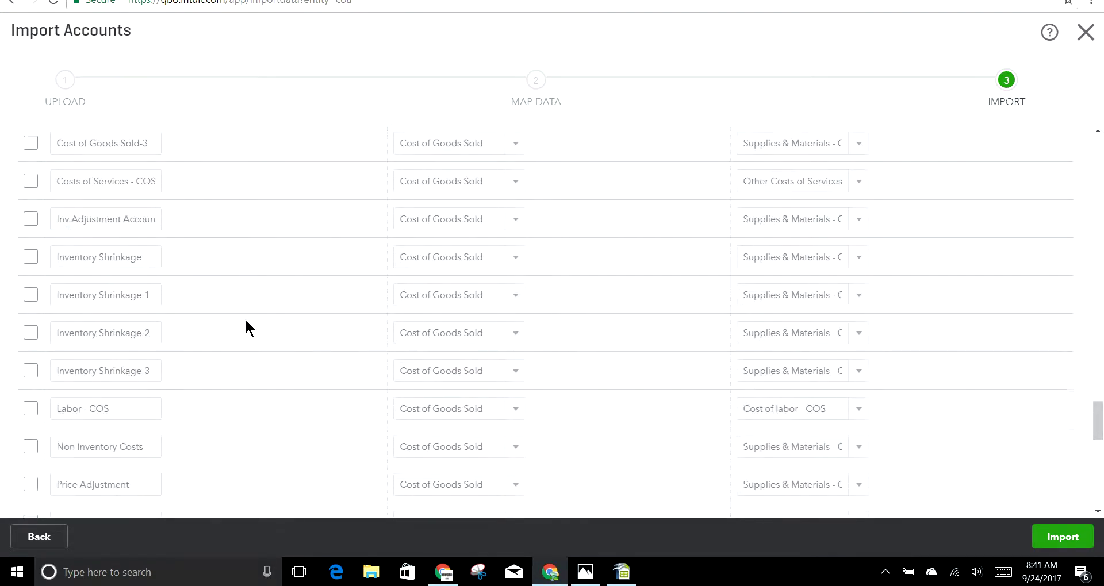
{"action": "left_click", "coordinate": [31, 375]}
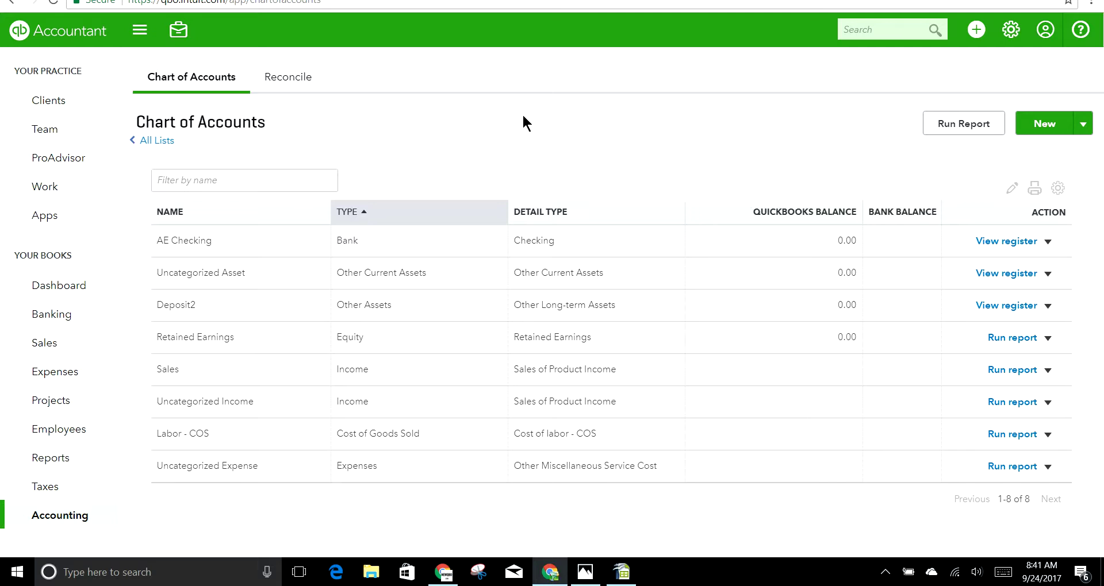
Switch to Photos to view the chart of accounts title slide, and return to QuickBooks Online
{"action": "left_click", "coordinate": [586, 572]}
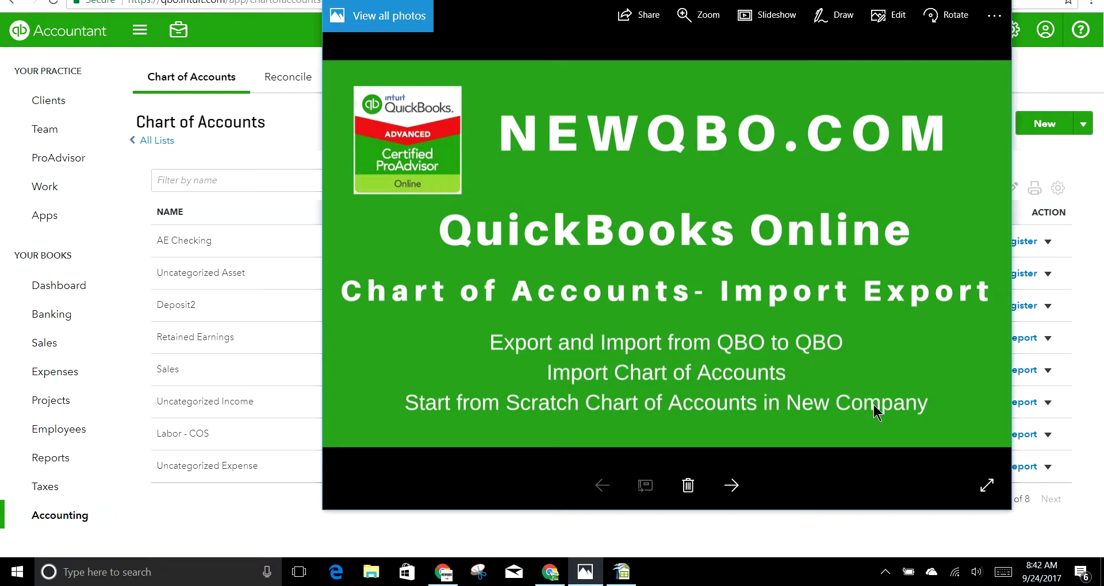
{"action": "left_click", "coordinate": [286, 113]}
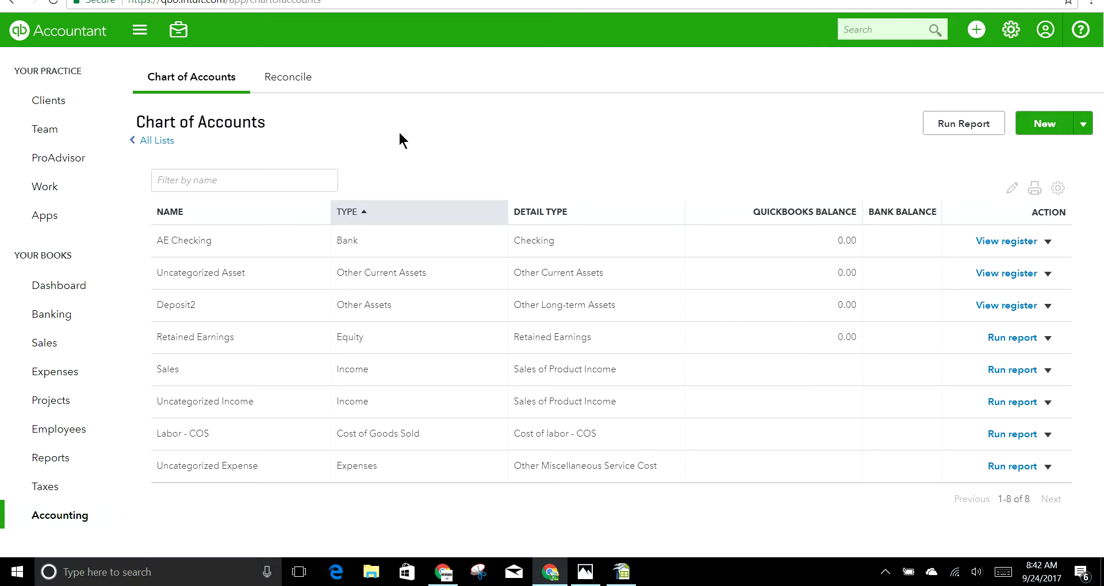
Show the company dashboard and consult the newqbo.com article on wiping company data for the required URL change
{"action": "left_click", "coordinate": [57, 285]}
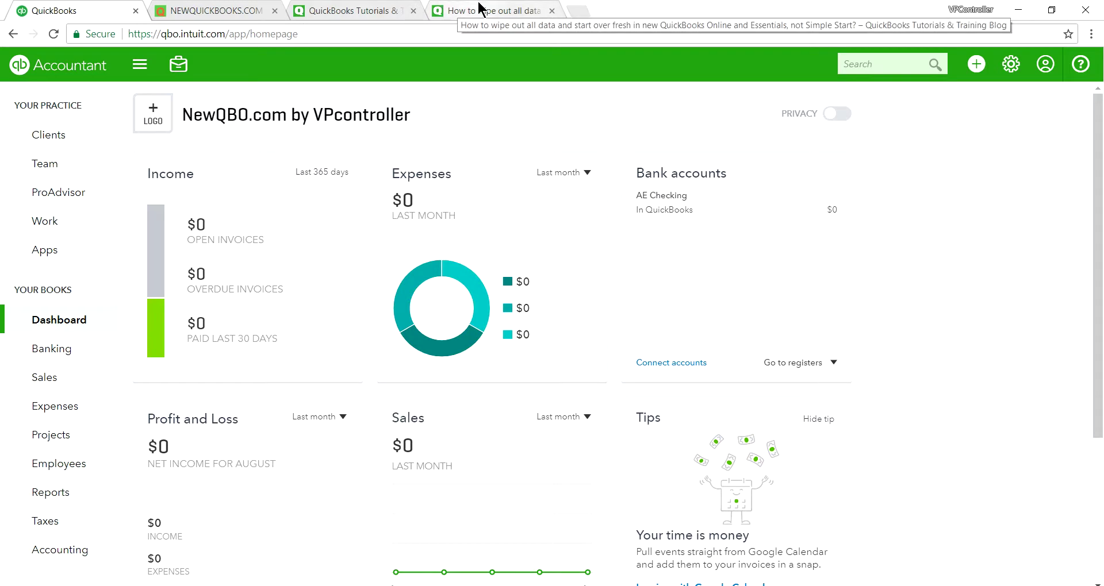
{"action": "left_click", "coordinate": [440, 9]}
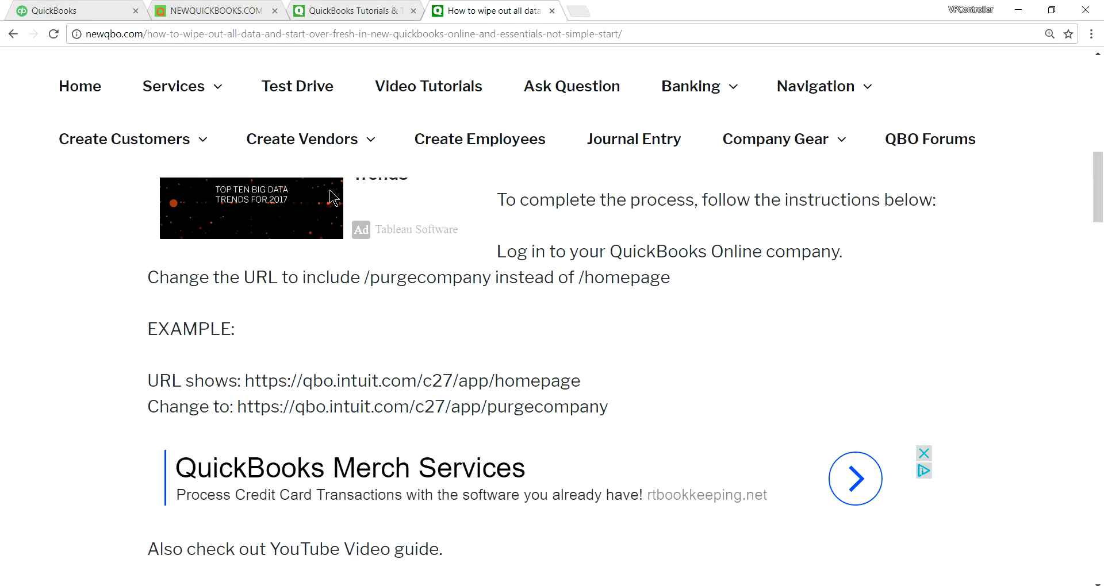
{"action": "mouse_move", "coordinate": [340, 123]}
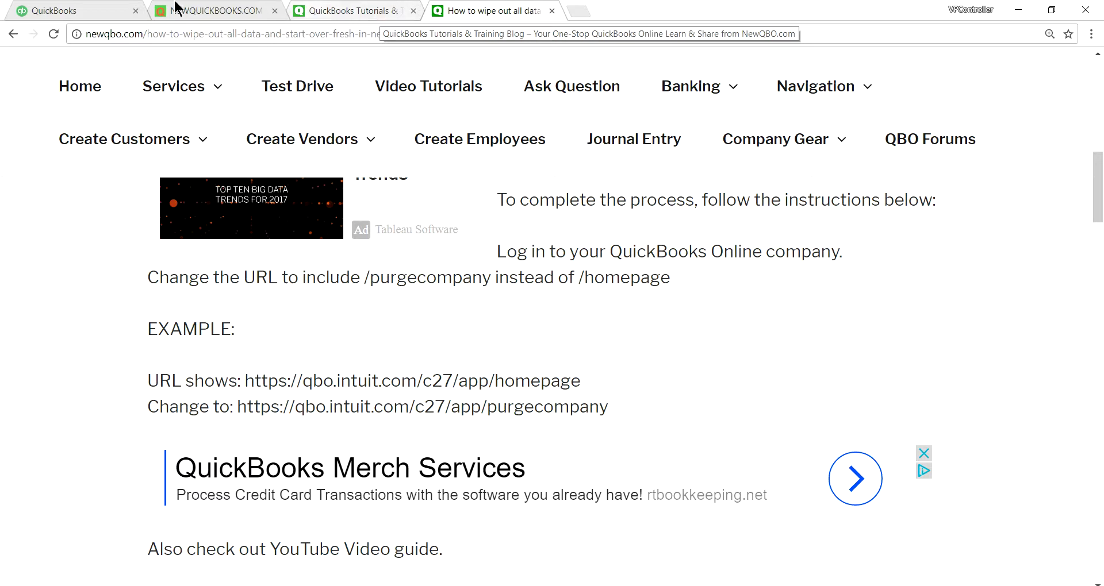
{"action": "left_click", "coordinate": [72, 11]}
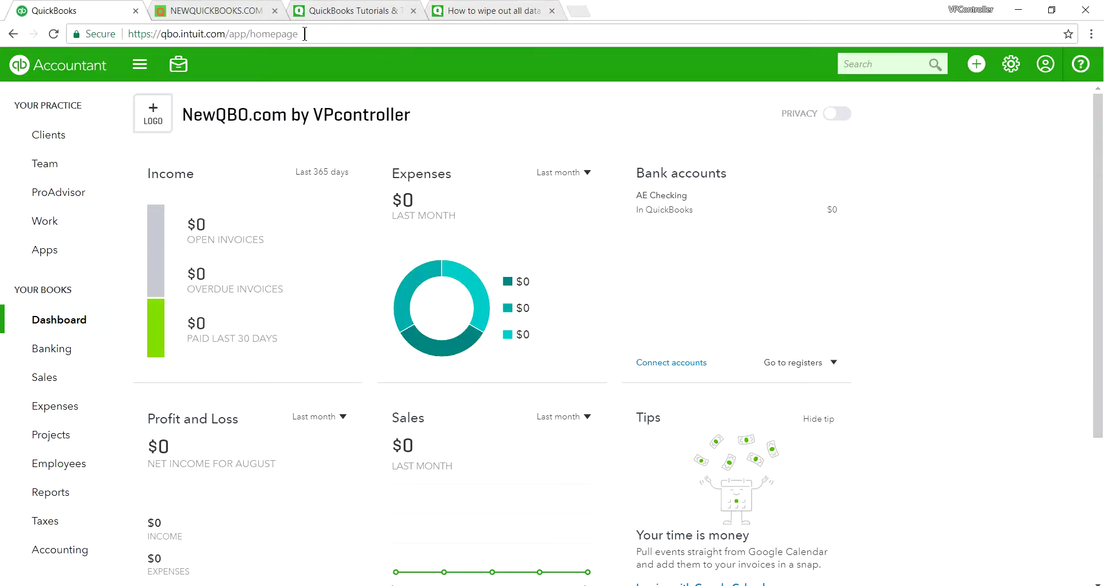
{"action": "left_click", "coordinate": [305, 34]}
{"action": "left_click", "coordinate": [314, 33]}
{"action": "key", "text": "BackSpace"}
{"action": "key", "text": "BackSpace"}
{"action": "key", "text": "BackSpace"}
{"action": "key", "text": "BackSpace"}
{"action": "key", "text": "BackSpace"}
{"action": "key", "text": "BackSpace"}
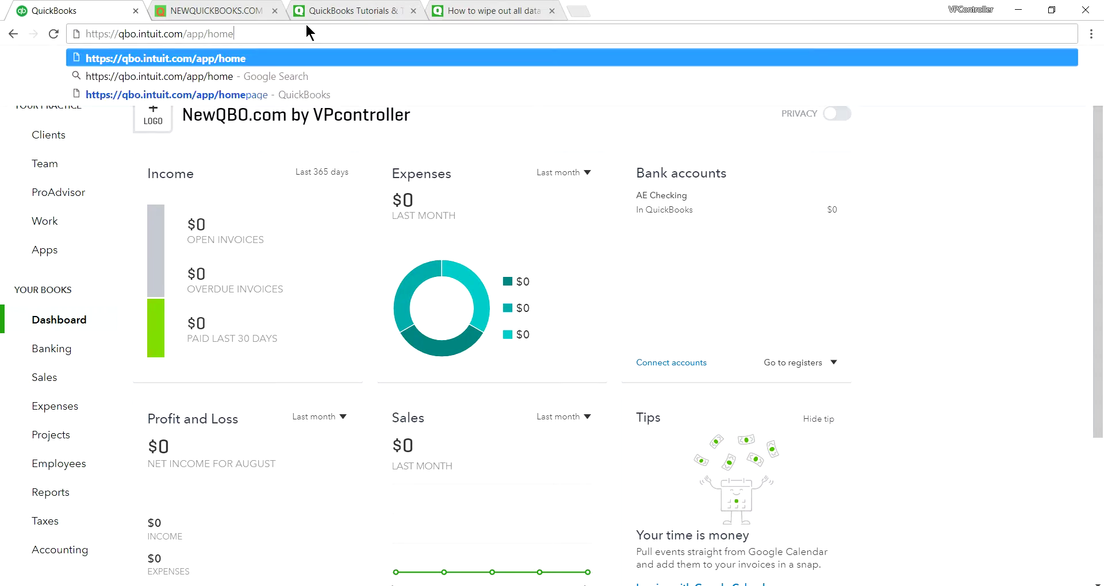
{"action": "key", "text": "BackSpace"}
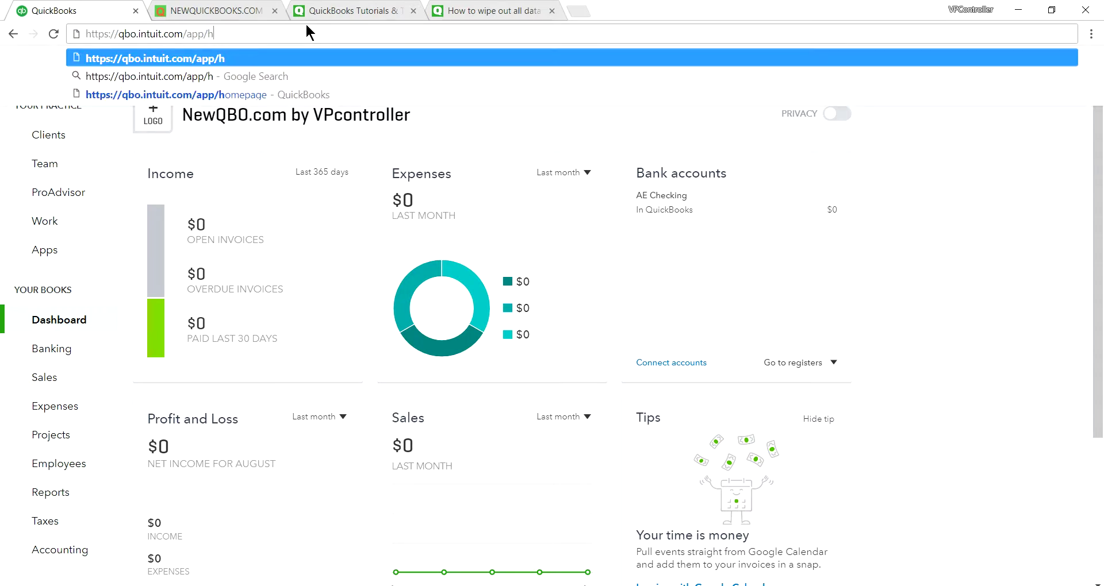
{"action": "key", "text": "BackSpace"}
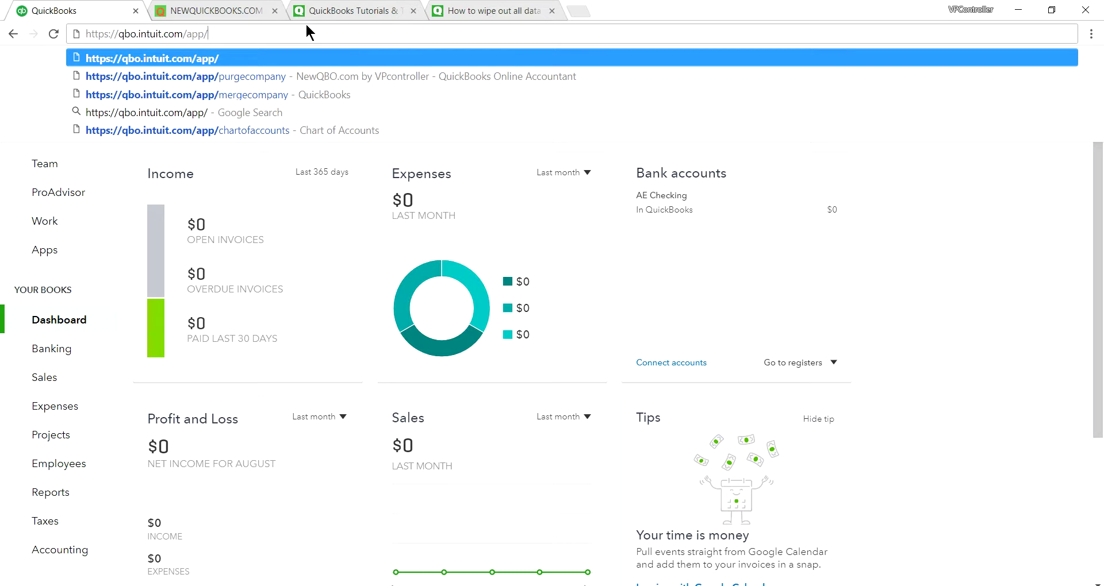
{"action": "type", "text": "PU"}
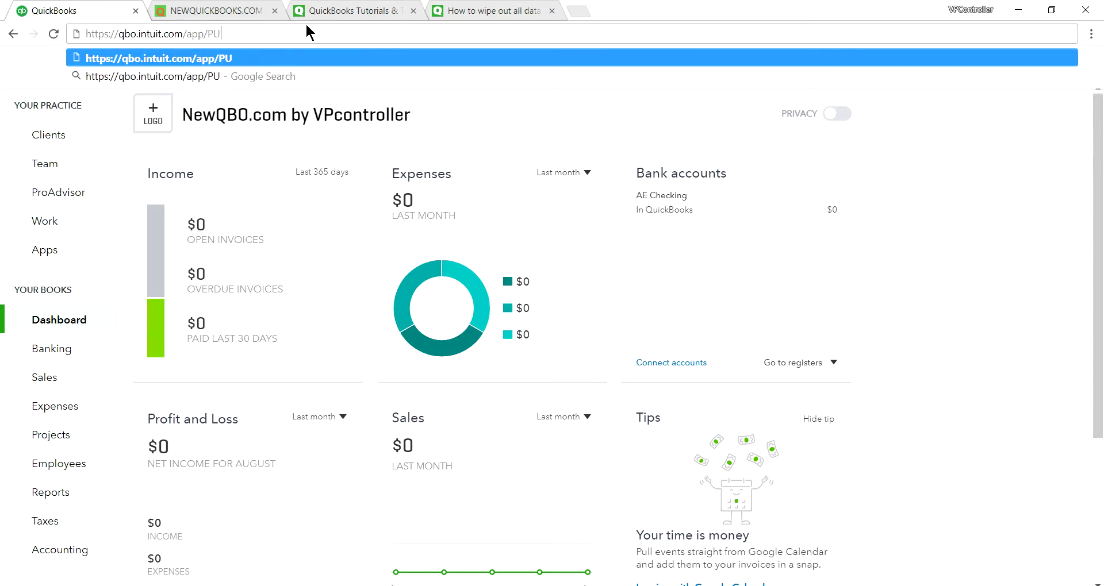
{"action": "key", "text": "BackSpace"}
{"action": "key", "text": "BackSpace"}
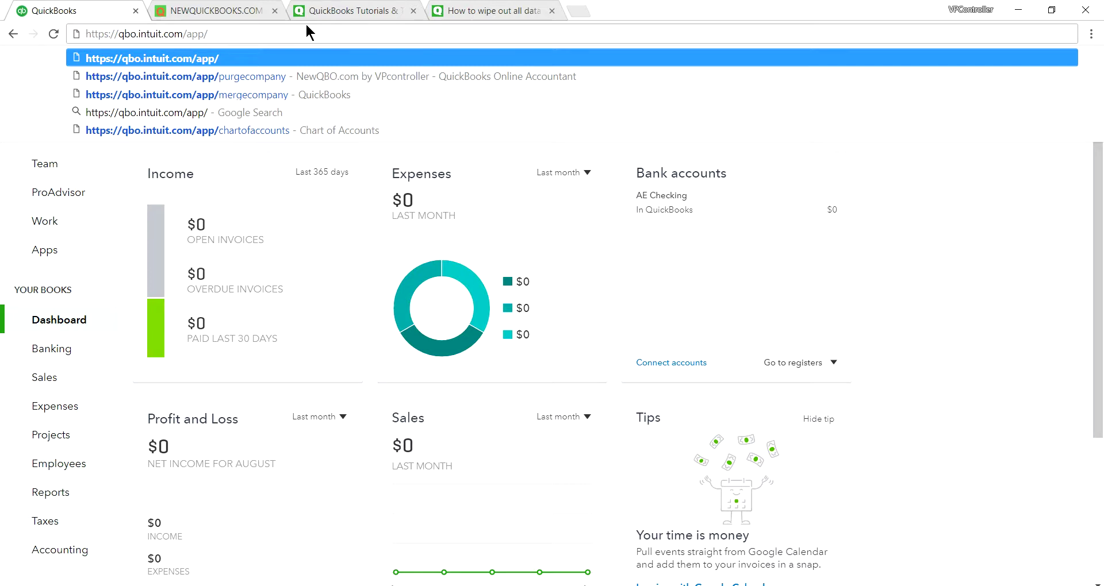
{"action": "type", "text": "p"}
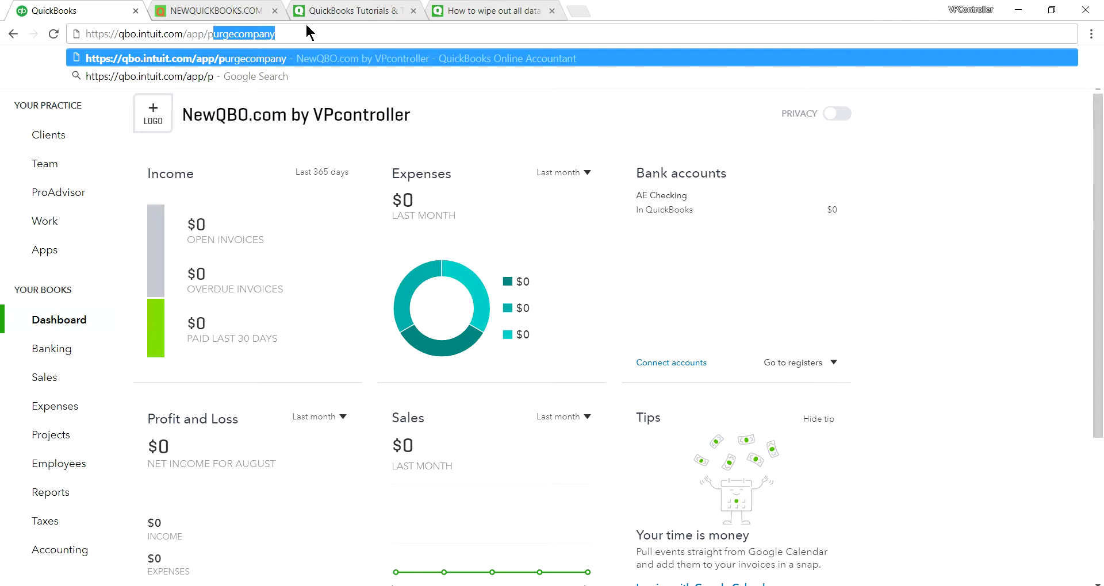
{"action": "key", "text": "Return"}
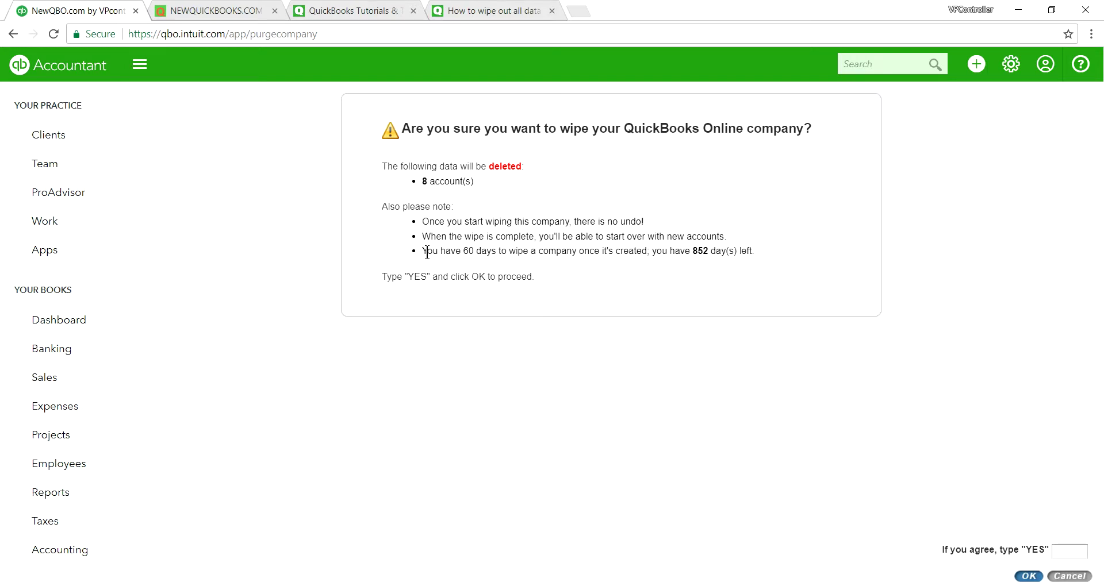
Read the note on the 60-day limit and confirm the company wipe with YES
{"action": "left_click_drag", "start_coordinate": [426, 251], "coordinate": [566, 253]}
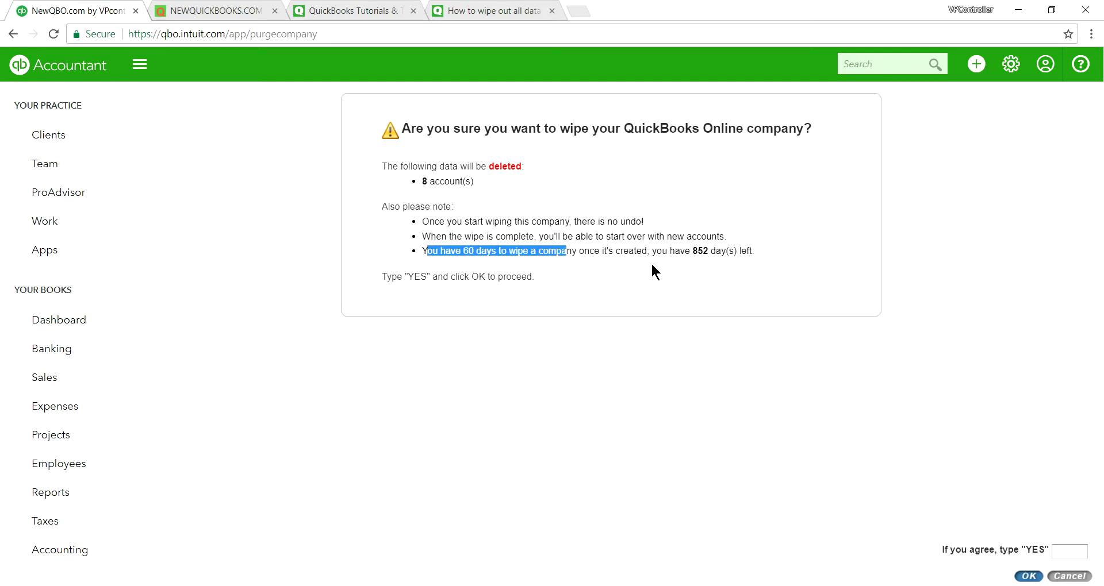
{"action": "left_click", "coordinate": [674, 266]}
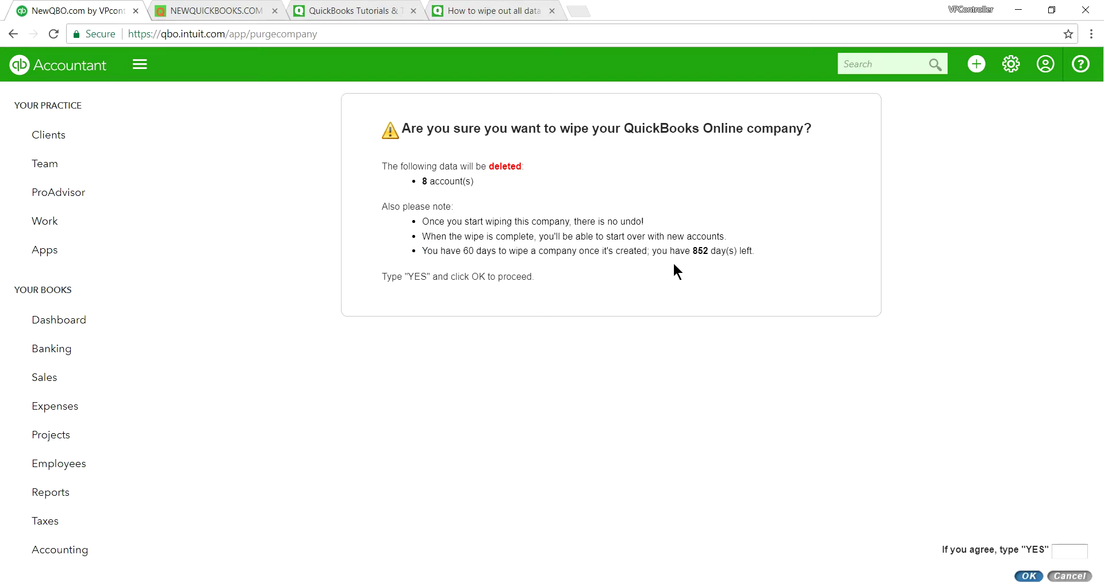
{"action": "left_click", "coordinate": [1061, 550]}
{"action": "type", "text": "YES"}
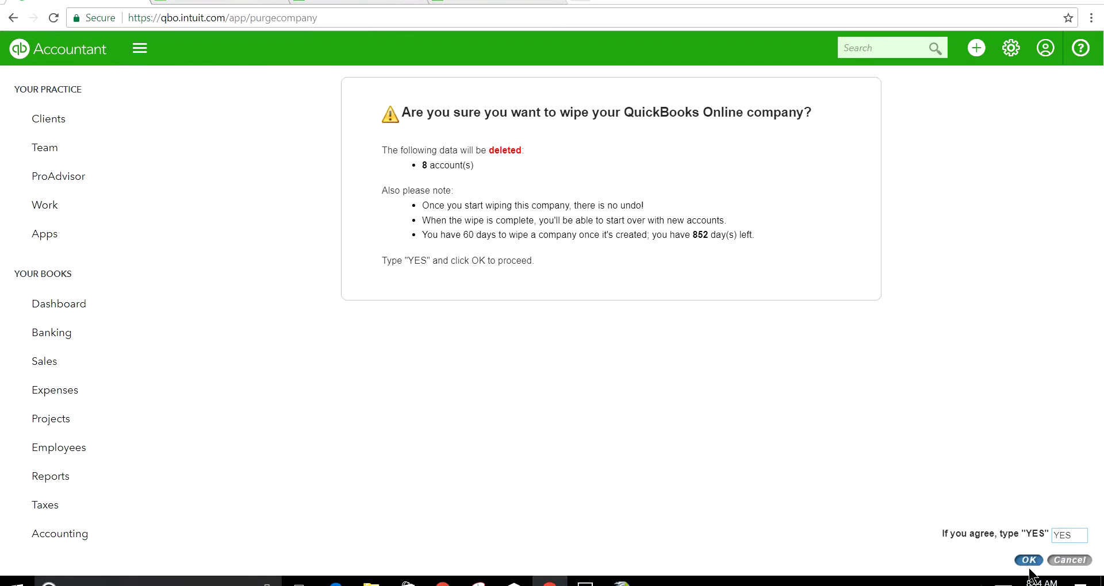
{"action": "left_click", "coordinate": [1028, 560]}
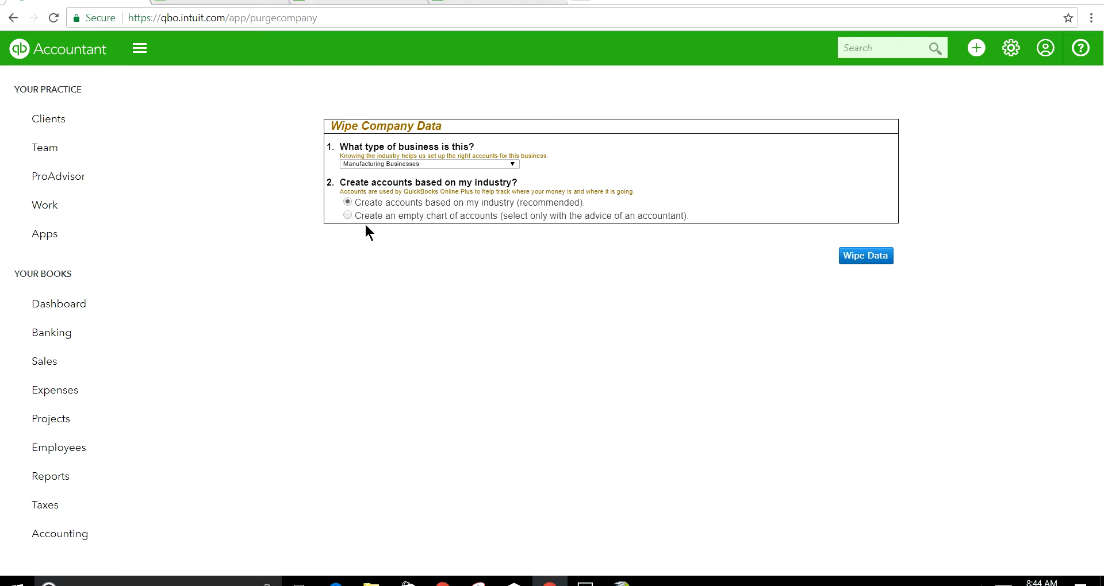
Choose to create an empty chart of accounts, keep Manufacturing Businesses as the business type, and wipe the data
{"action": "left_click", "coordinate": [349, 217]}
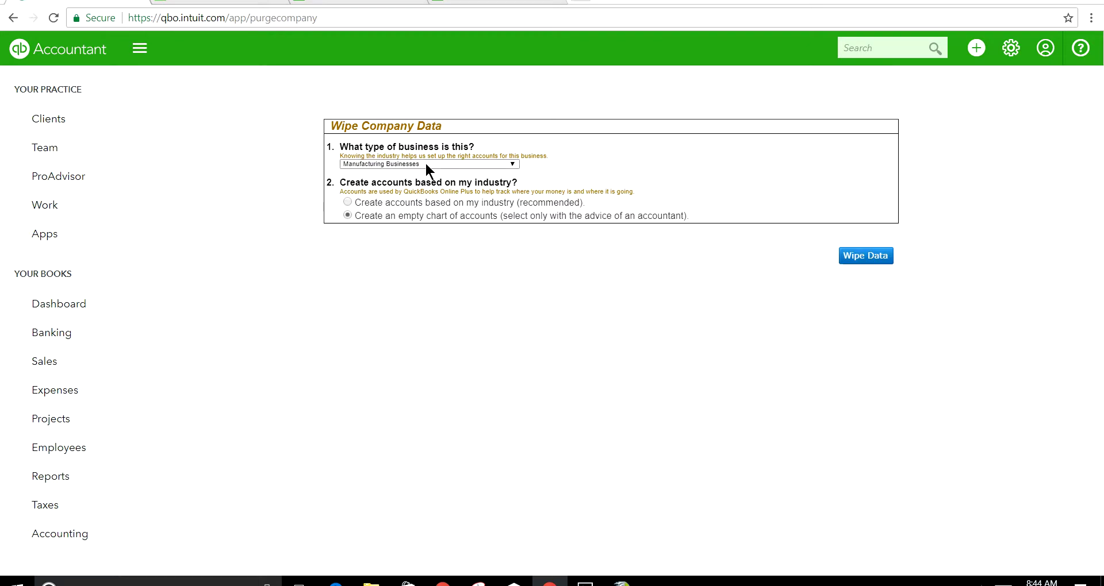
{"action": "left_click", "coordinate": [856, 260]}
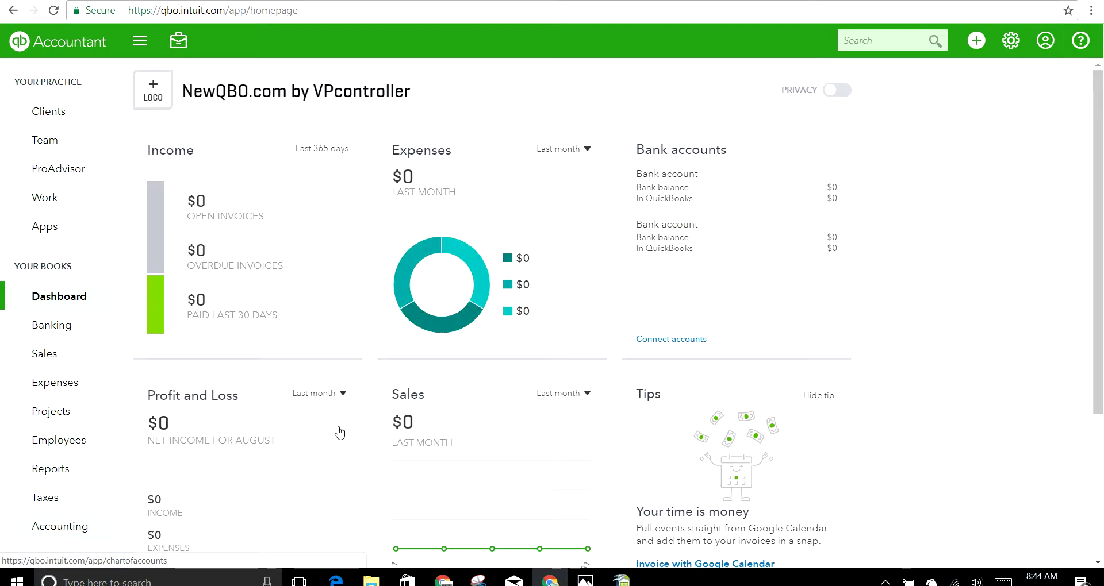
Open the chart of accounts of the wiped company and start an account import
{"action": "left_click", "coordinate": [340, 433]}
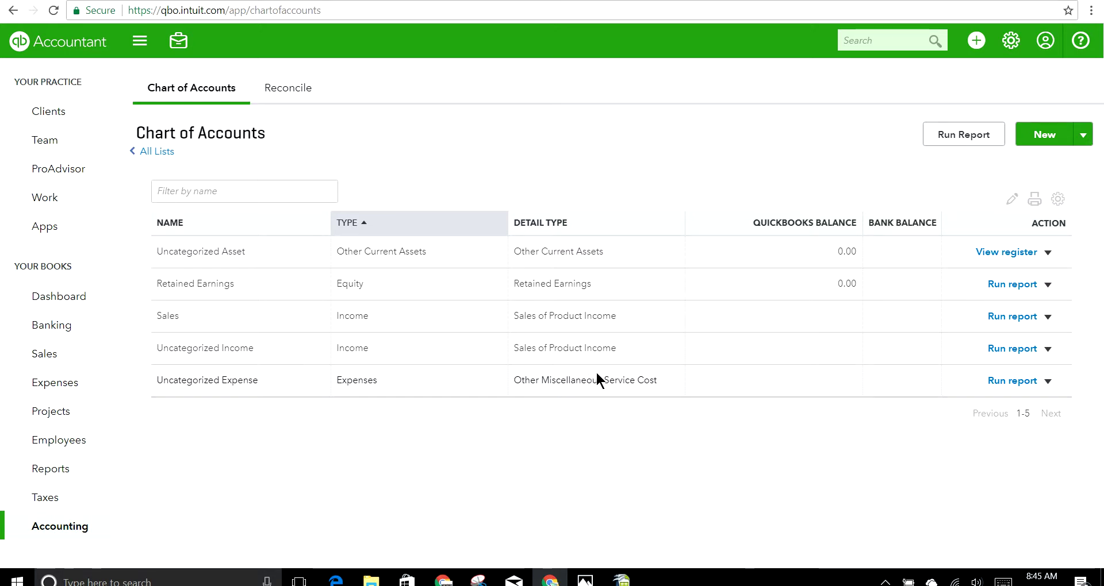
{"action": "left_click", "coordinate": [1086, 137]}
{"action": "left_click", "coordinate": [1042, 165]}
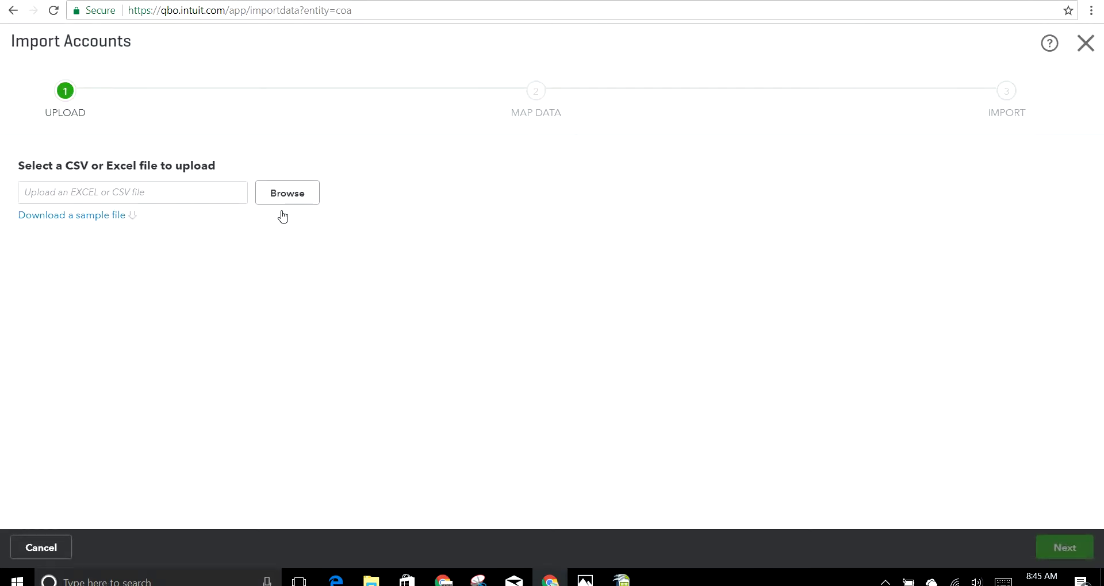
Upload coa1.xls from the desktop as the import file and proceed to the field mapping
{"action": "left_click", "coordinate": [303, 195]}
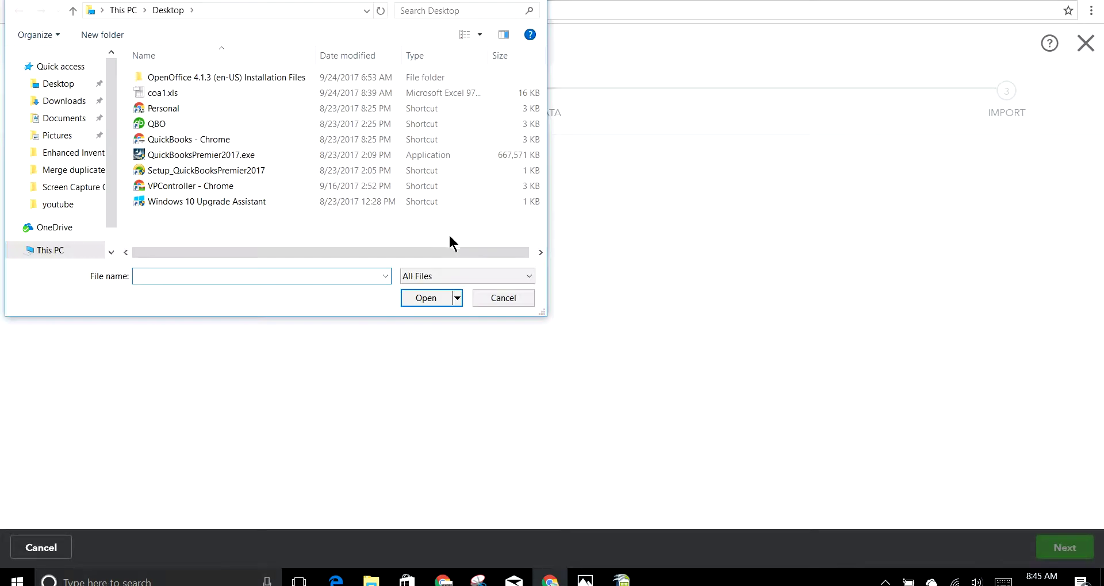
{"action": "double_click", "coordinate": [163, 94]}
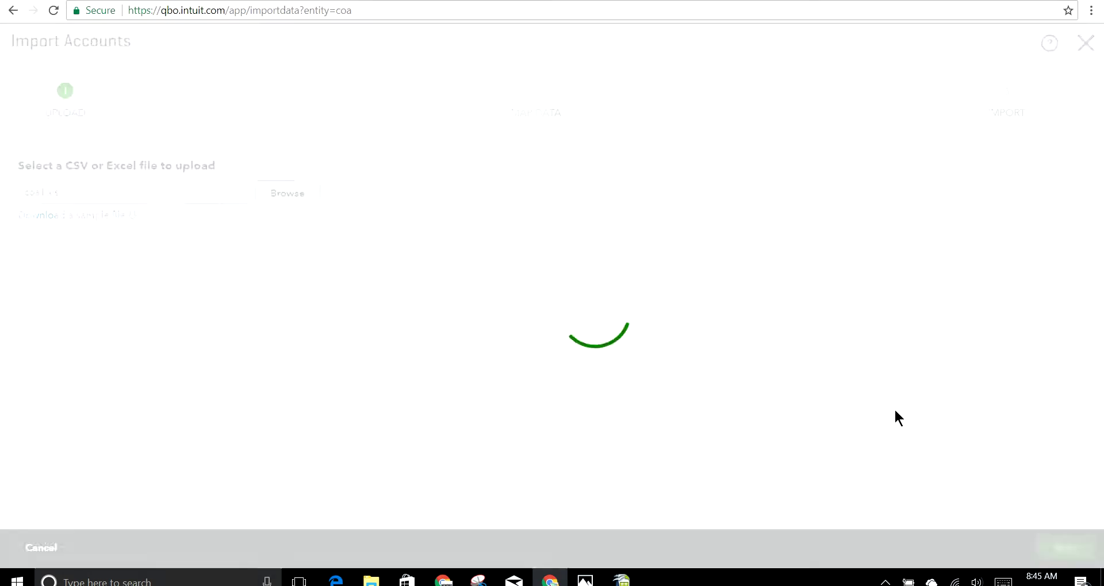
{"action": "left_click", "coordinate": [1064, 548]}
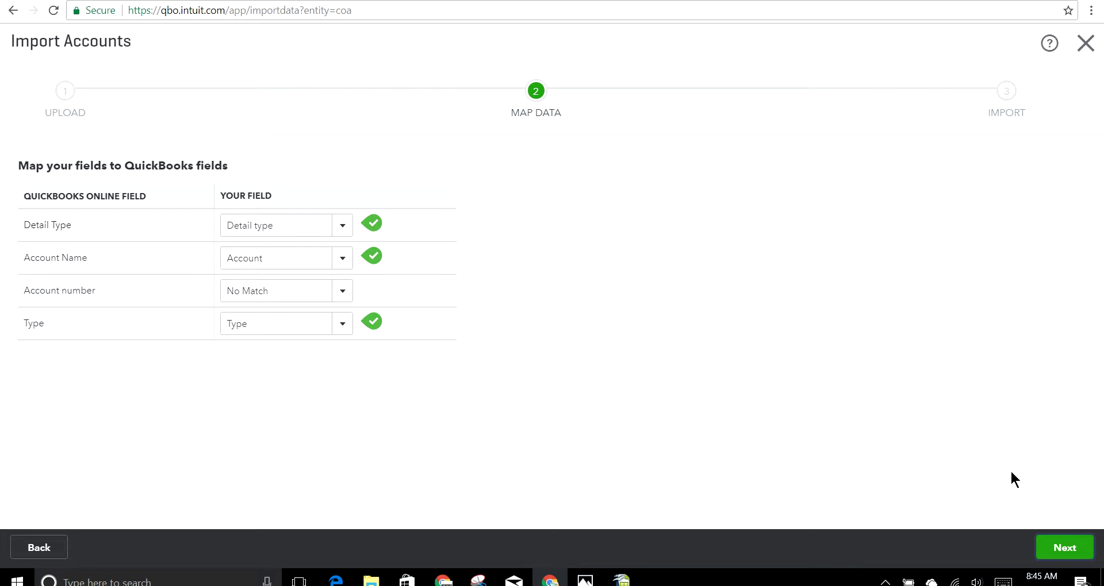
Accept the suggested field mapping and look through the accounts offered for import
{"action": "left_click", "coordinate": [1062, 547]}
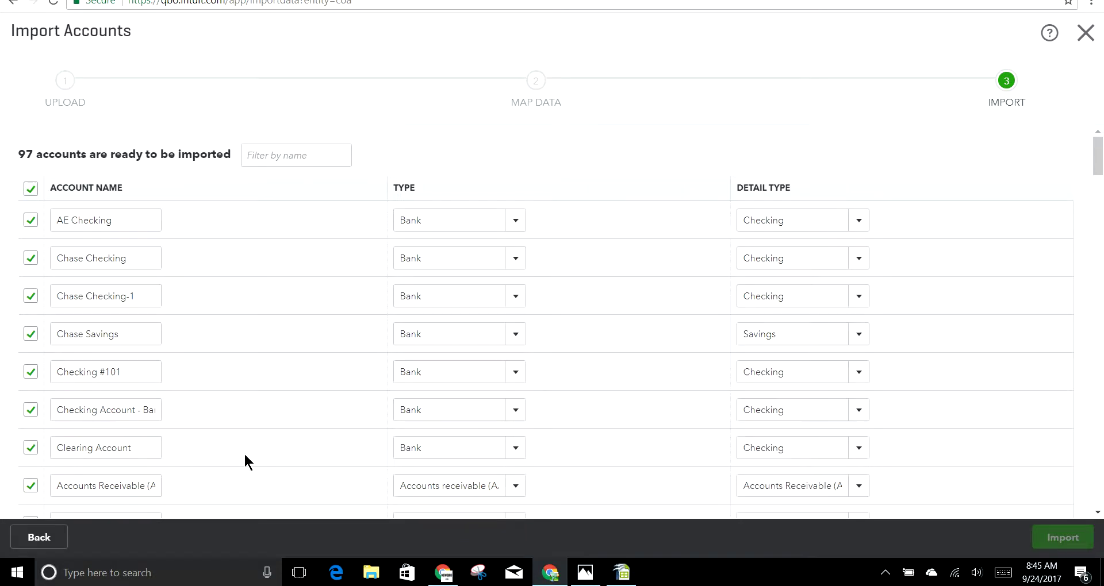
{"action": "scroll", "coordinate": [244, 453], "scroll_direction": "down", "scroll_amount": 5}
{"action": "scroll", "coordinate": [286, 406], "scroll_direction": "up", "scroll_amount": 5}
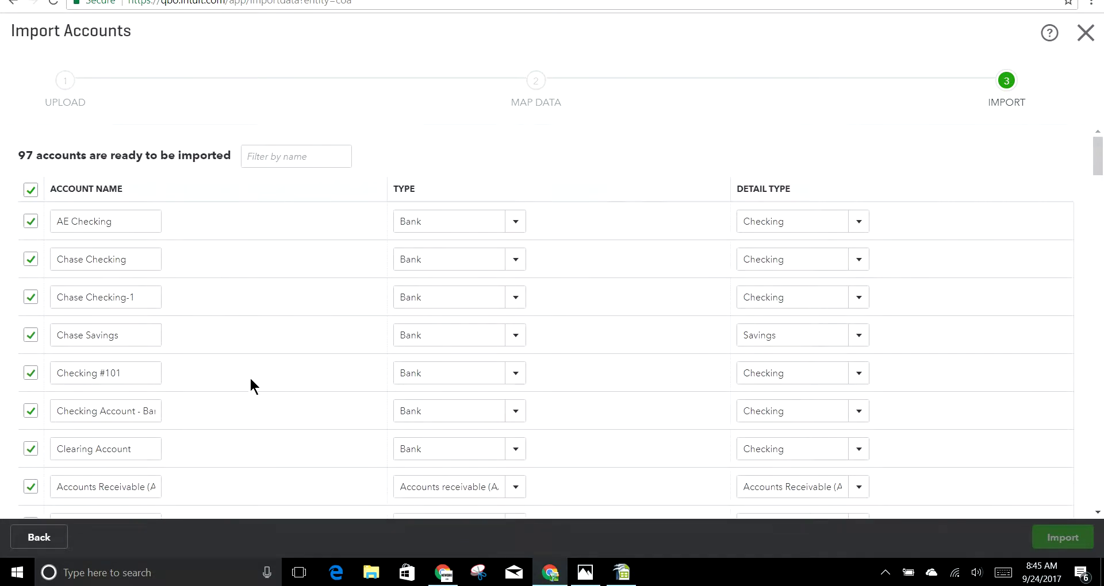
Deselect all accounts for import, and reselect only AE Checking, Chase Checking and Deposit3
{"action": "left_click", "coordinate": [31, 190]}
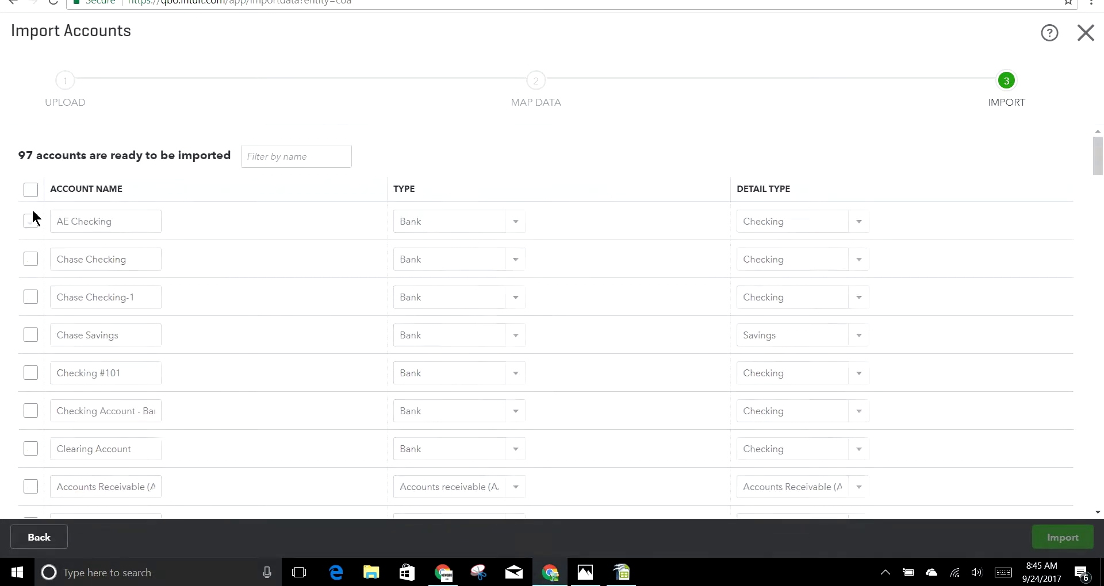
{"action": "left_click", "coordinate": [30, 222]}
{"action": "left_click", "coordinate": [29, 260]}
{"action": "scroll", "coordinate": [318, 362], "scroll_direction": "down", "scroll_amount": 10}
{"action": "scroll", "coordinate": [319, 357], "scroll_direction": "down", "scroll_amount": 5}
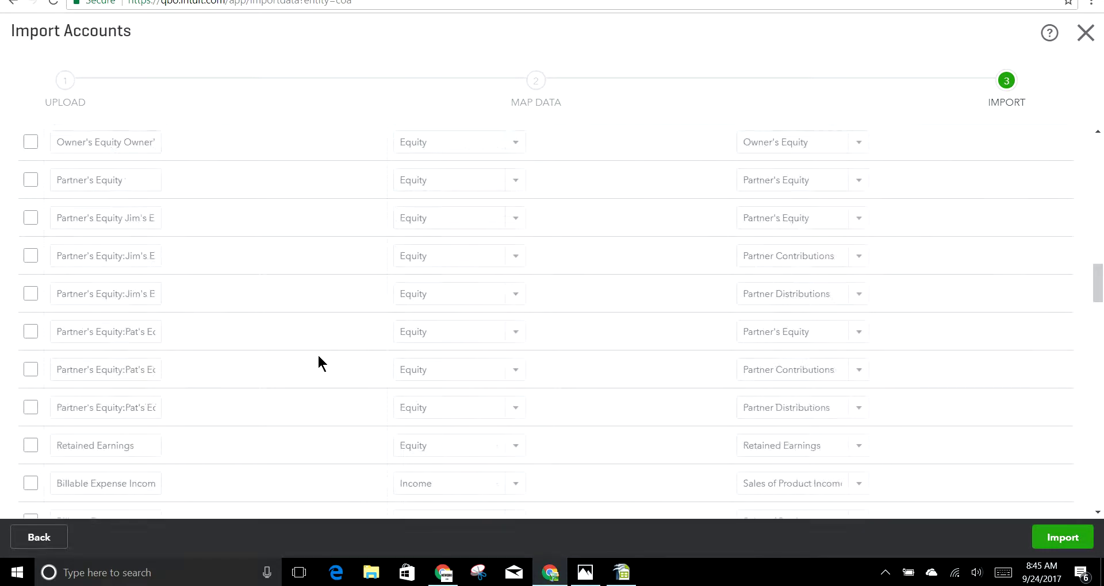
{"action": "scroll", "coordinate": [89, 339], "scroll_direction": "up", "scroll_amount": 5}
{"action": "left_click", "coordinate": [29, 309]}
Add the cost of goods sold accounts Labor - COS and Travel to the selection and import the selected accounts
{"action": "scroll", "coordinate": [361, 345], "scroll_direction": "down", "scroll_amount": 5}
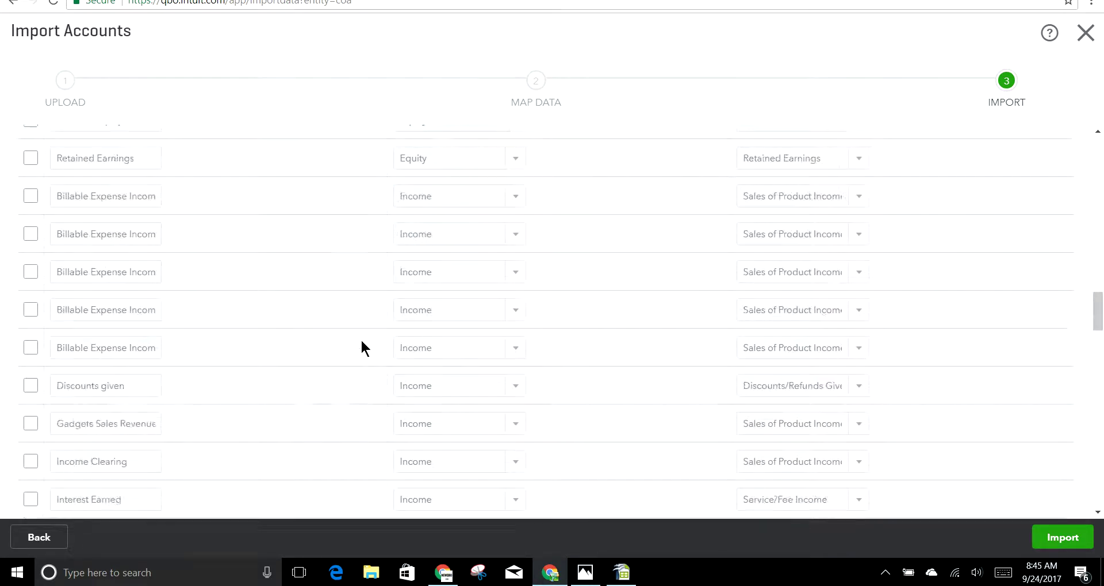
{"action": "scroll", "coordinate": [361, 343], "scroll_direction": "down", "scroll_amount": 5}
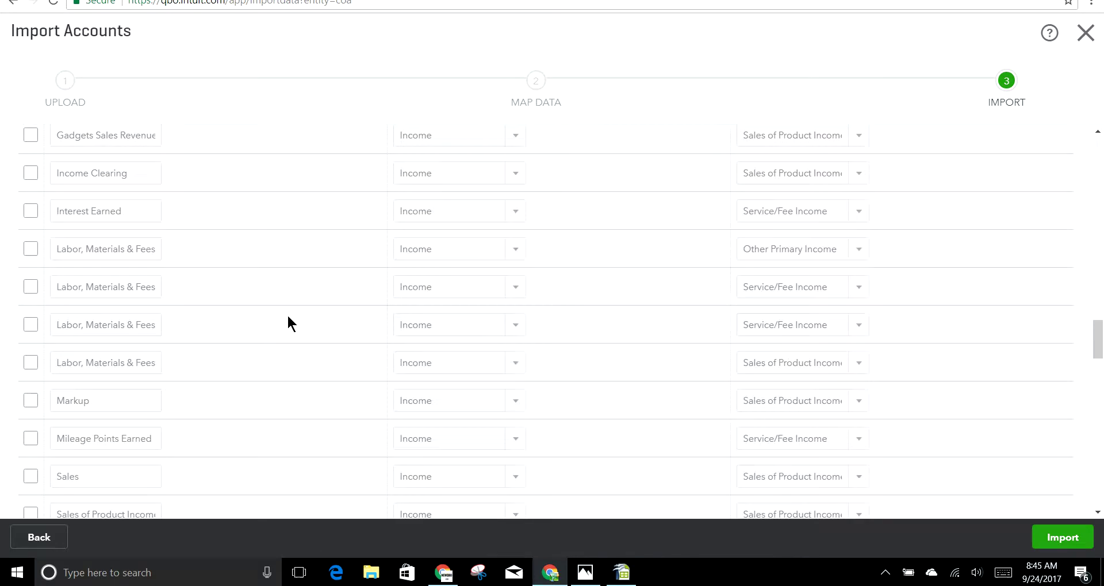
{"action": "scroll", "coordinate": [289, 318], "scroll_direction": "down", "scroll_amount": 3}
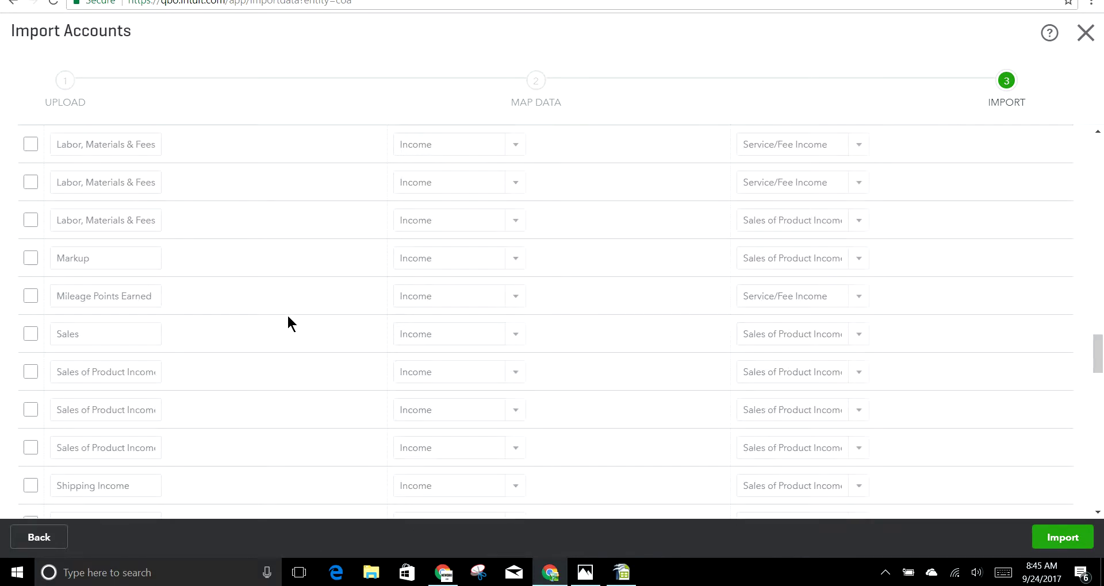
{"action": "scroll", "coordinate": [288, 317], "scroll_direction": "down", "scroll_amount": 4}
{"action": "scroll", "coordinate": [288, 317], "scroll_direction": "down", "scroll_amount": 5}
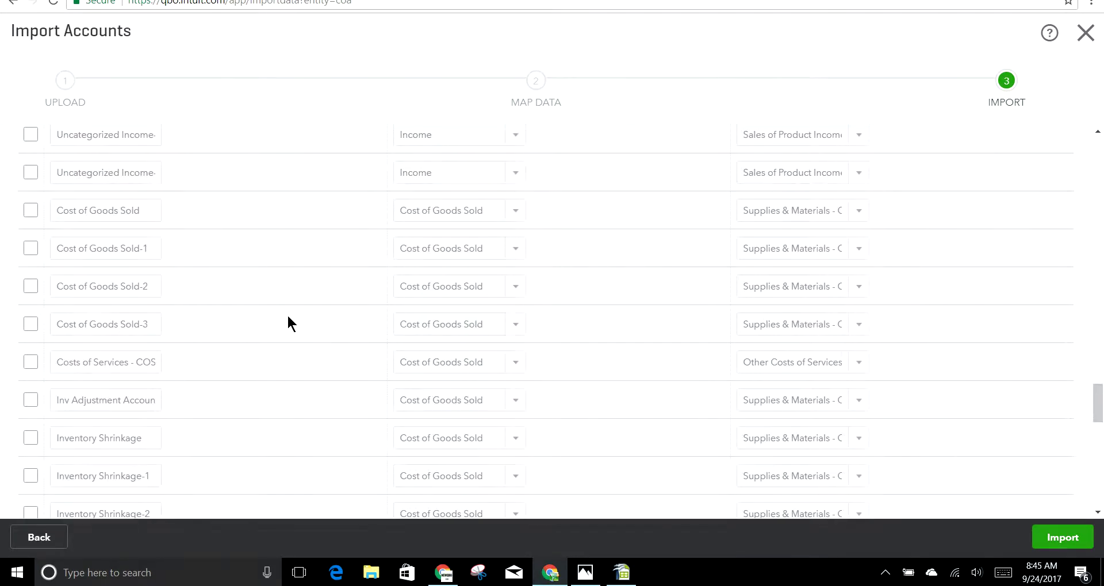
{"action": "scroll", "coordinate": [233, 303], "scroll_direction": "down", "scroll_amount": 5}
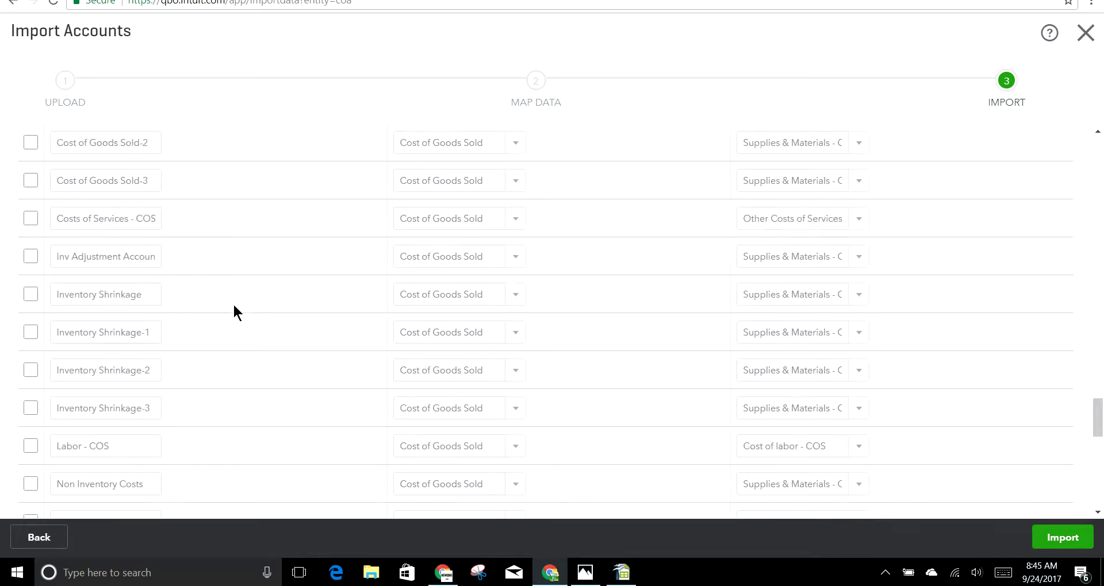
{"action": "left_click", "coordinate": [27, 302]}
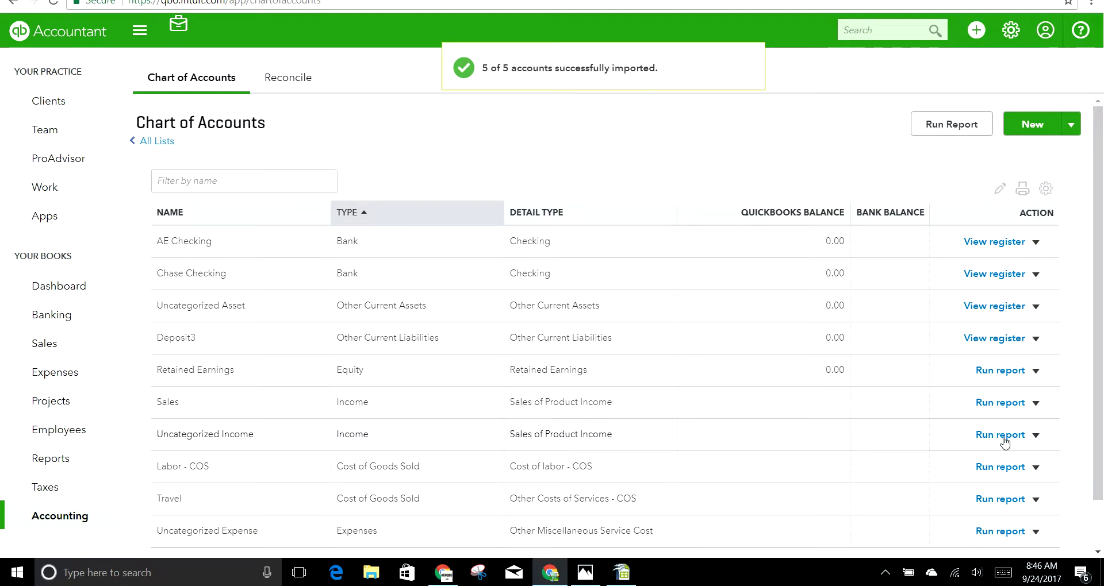
Look over the imported chart of accounts and switch to the Photos app with the Import Export title image
{"action": "scroll", "coordinate": [843, 447], "scroll_direction": "down", "scroll_amount": 2}
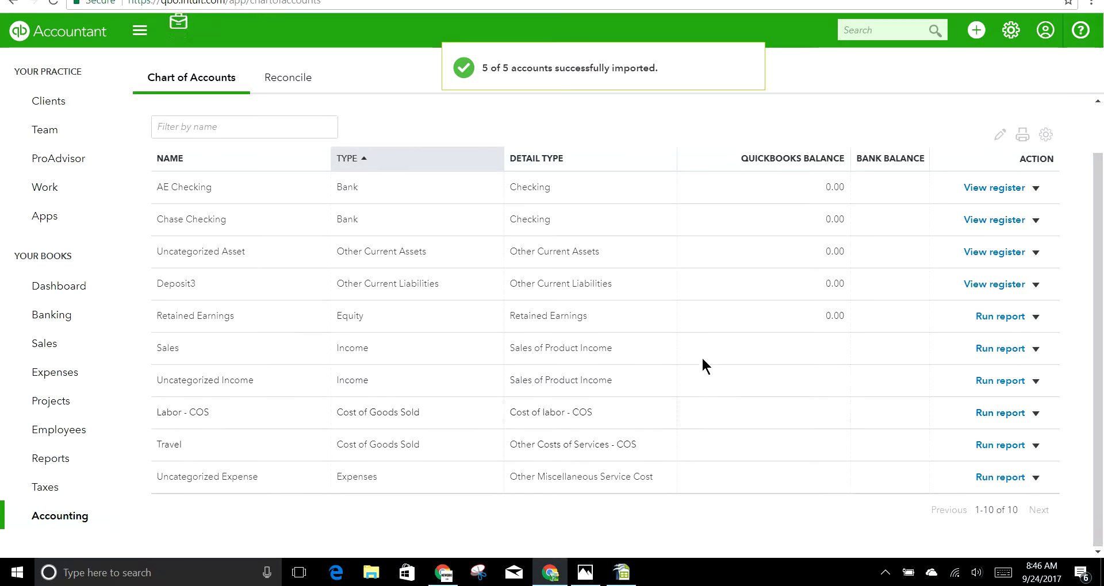
{"action": "left_click", "coordinate": [586, 573]}
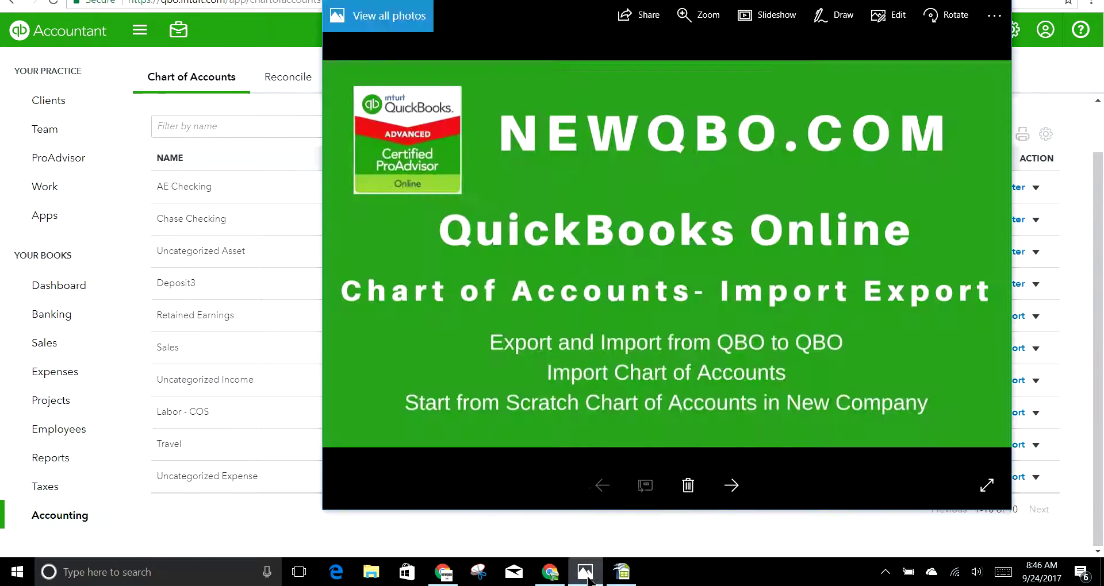